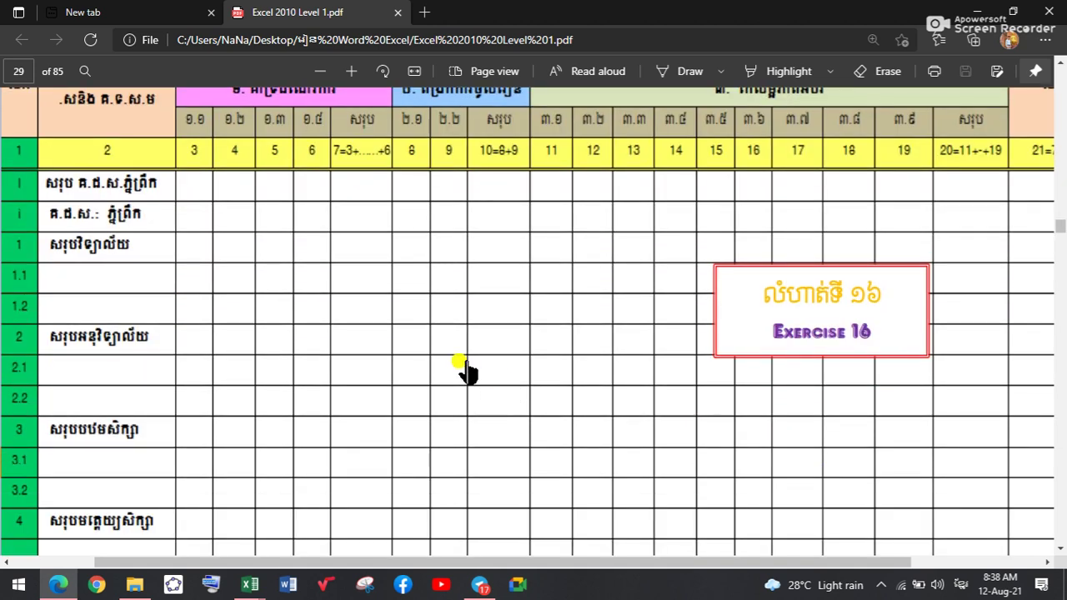
Step: Read the PDF lesson's section on using Find, including the illustrated Find and Replace dialog
scroll(463, 369, down, 5)
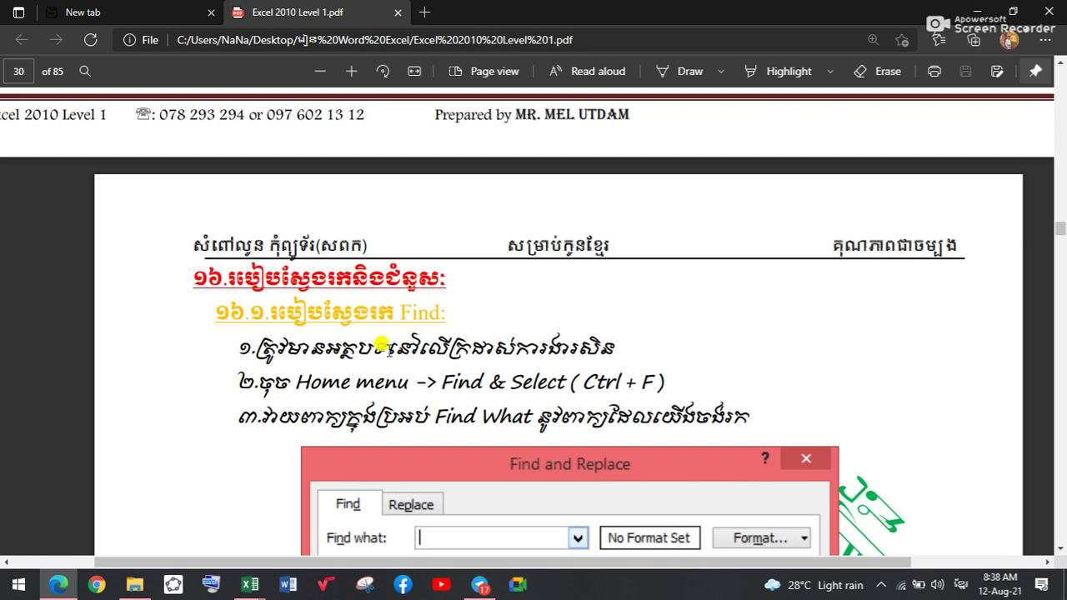
scroll(388, 364, down, 10)
scroll(388, 364, up, 5)
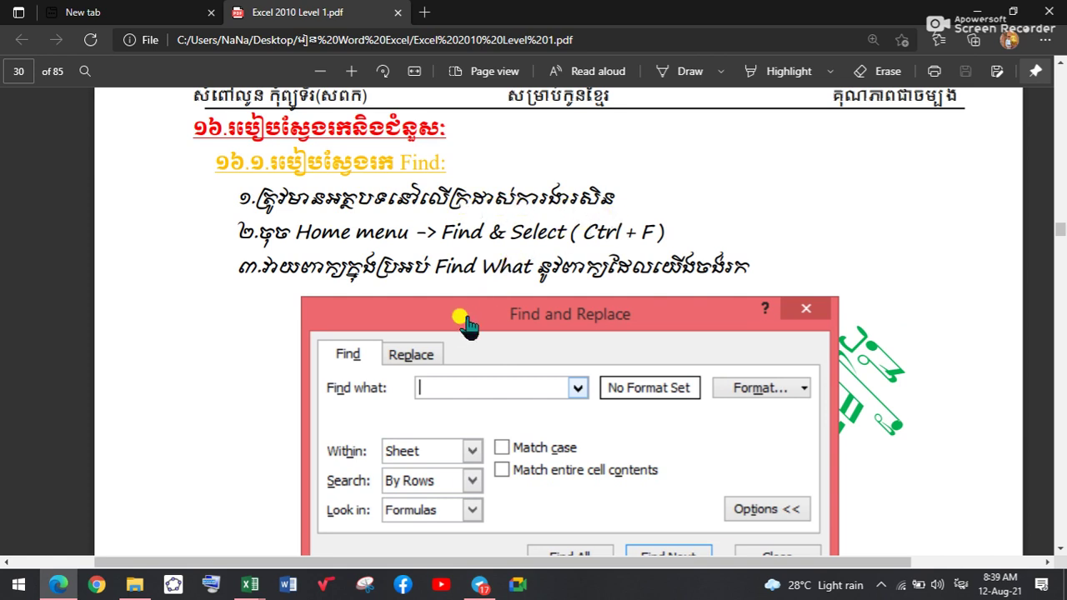
scroll(469, 325, down, 3)
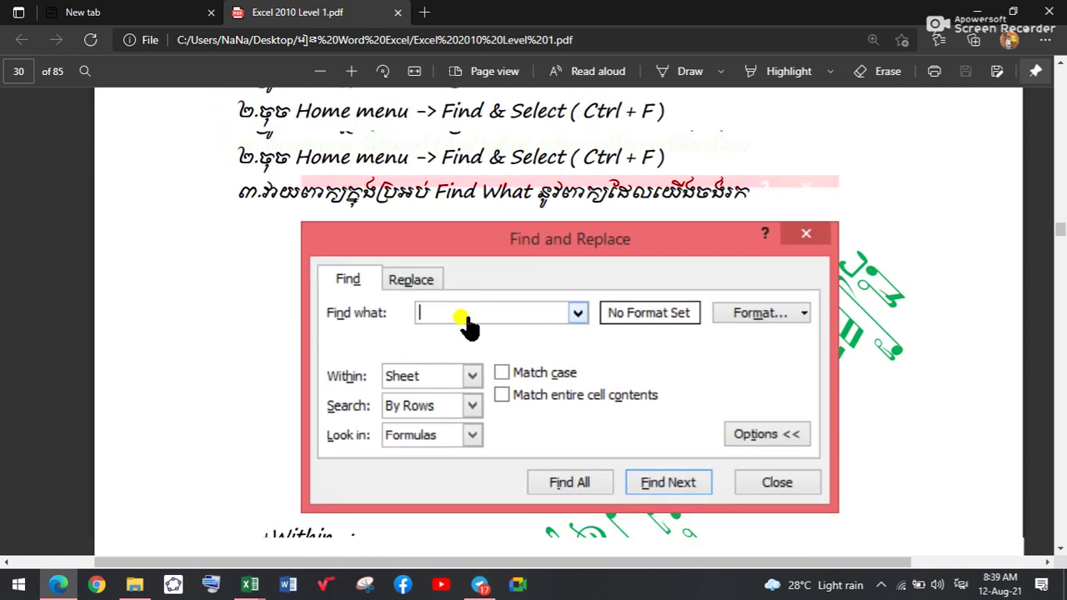
scroll(469, 338, up, 1)
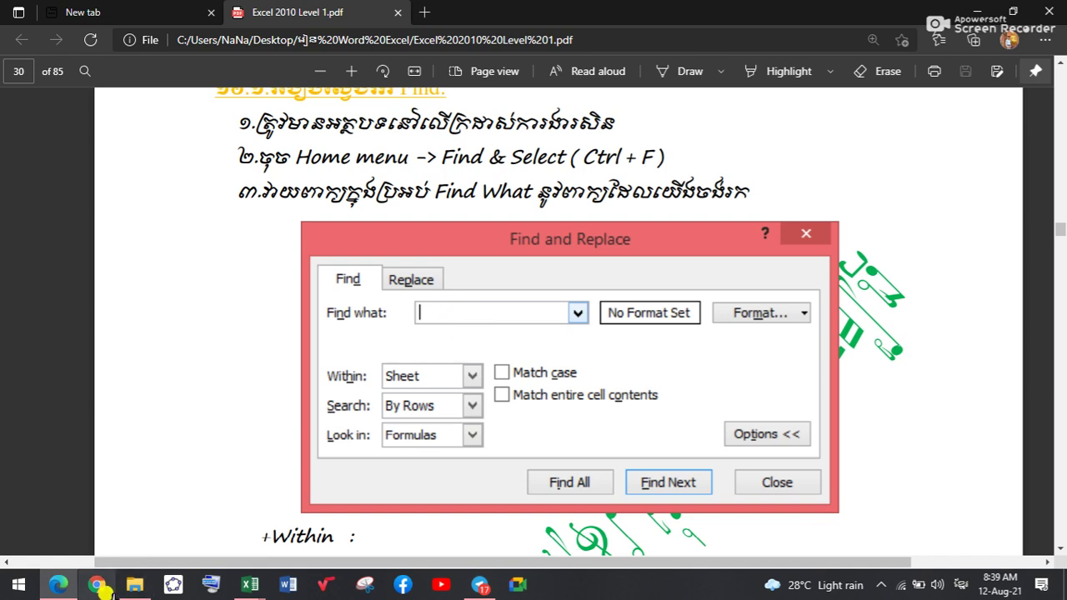
Step: Switch to Chrome, search the web for "google form" and open the Google Forms: Sign-in result
click(121, 586)
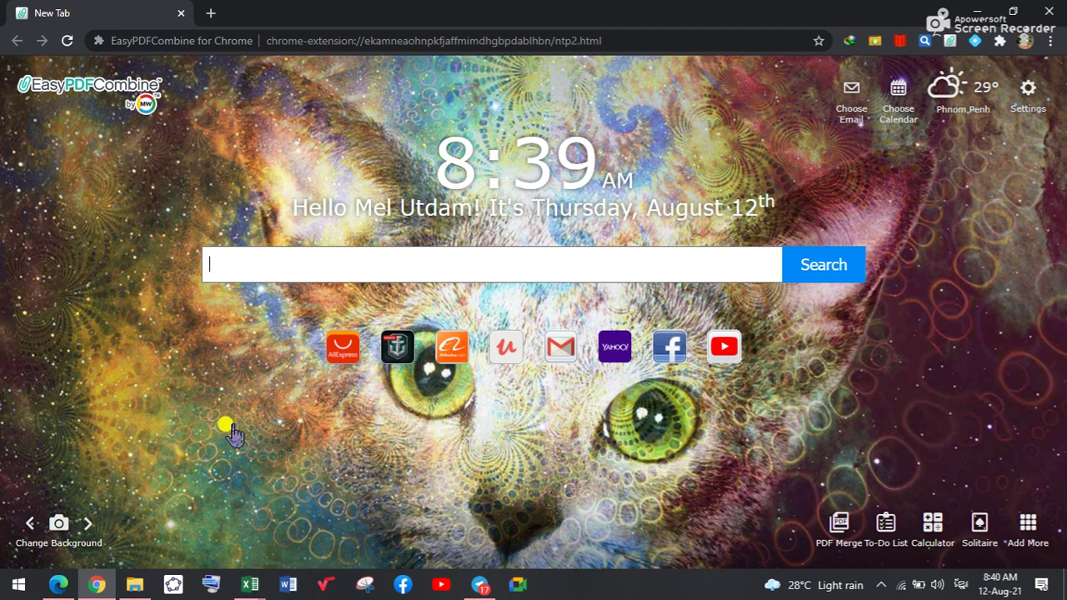
text(googl)
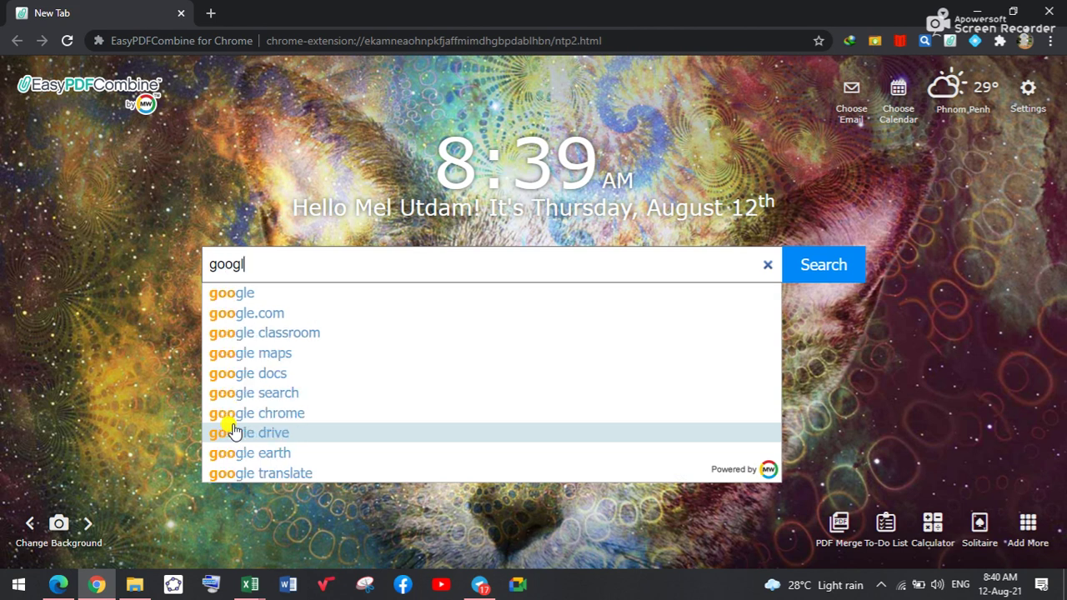
text(e form)
key(Return)
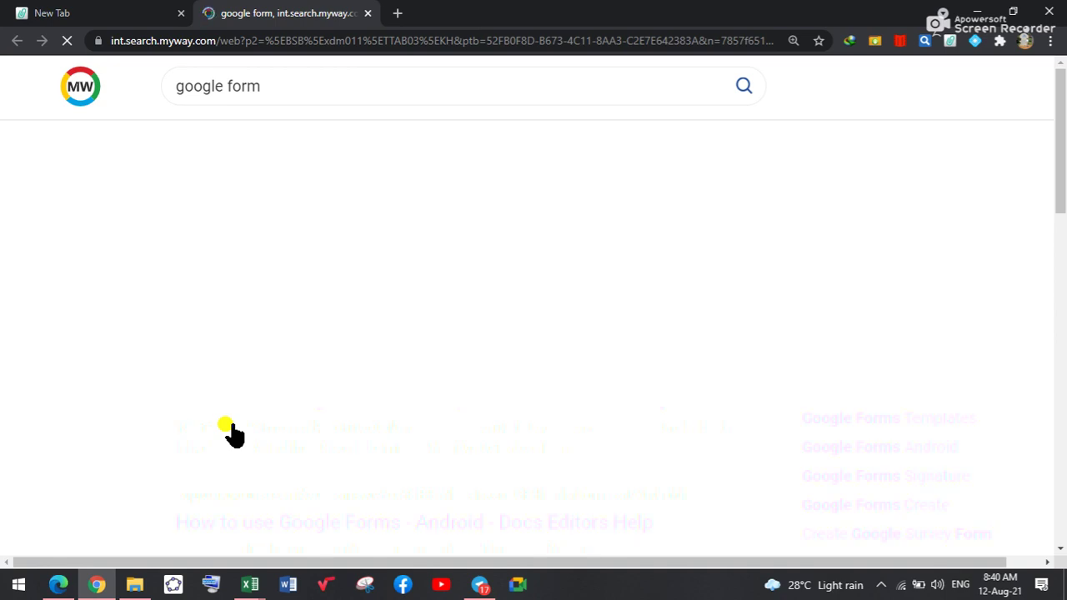
scroll(241, 427, down, 6)
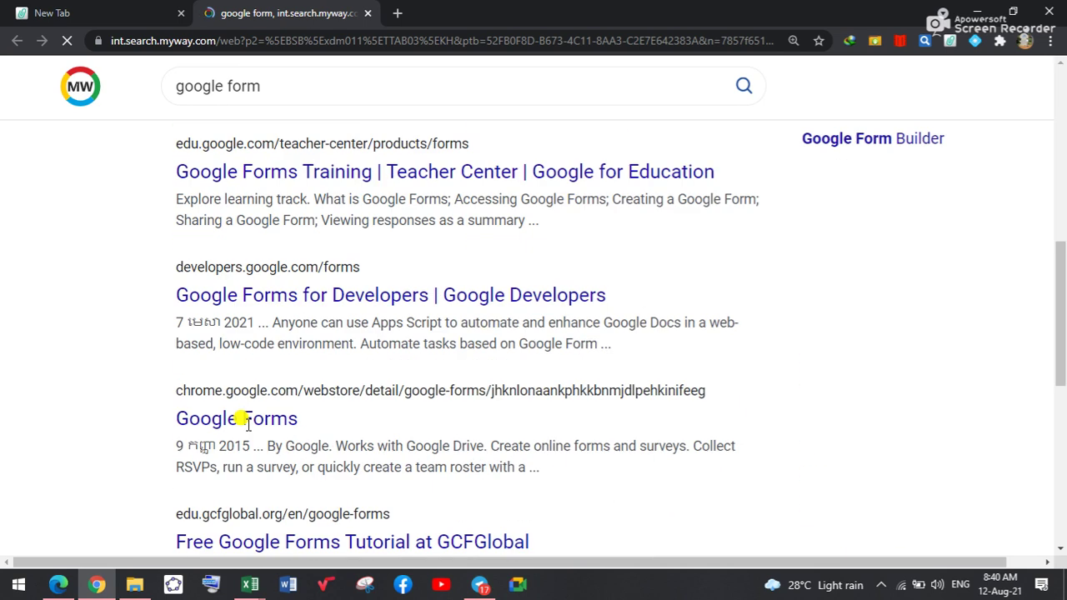
scroll(247, 423, down, 5)
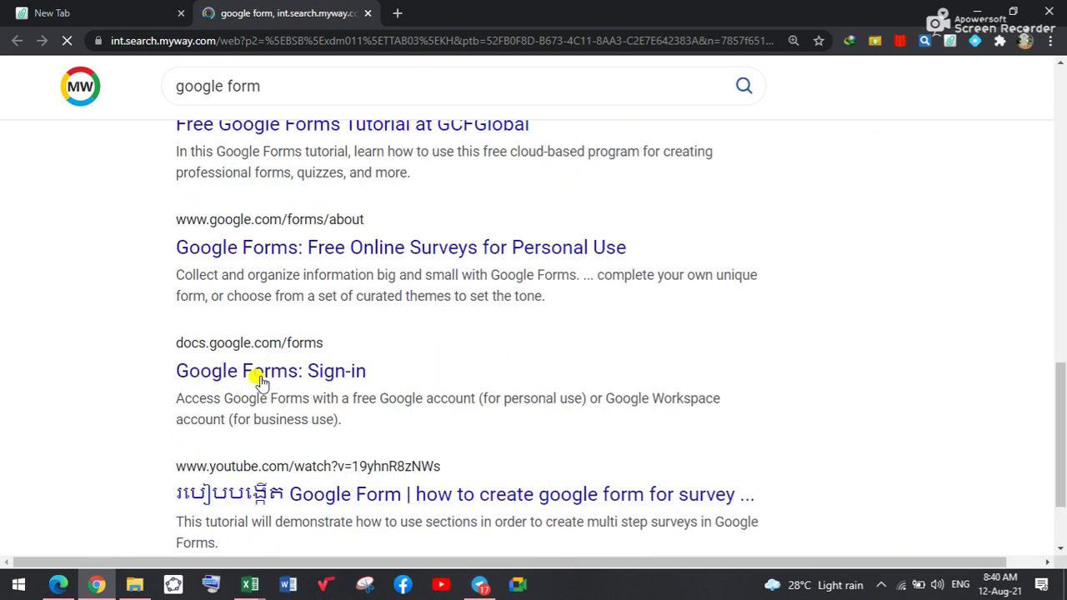
click(275, 384)
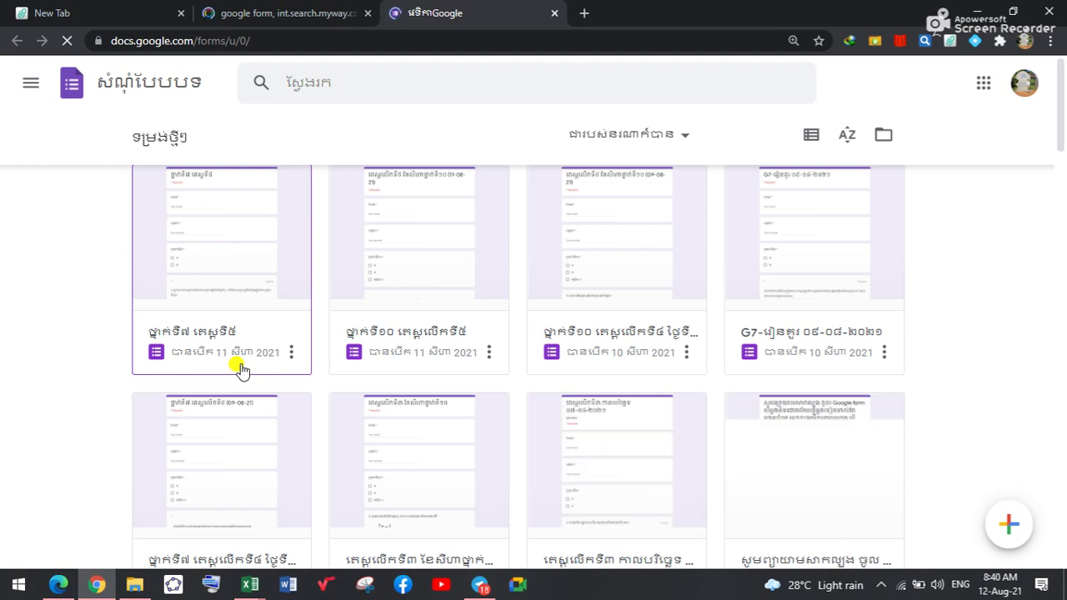
Step: Open the form ថ្នាក់ទី១០ តេស្តលើកទី៥ and view its responses in a linked spreadsheet
click(376, 295)
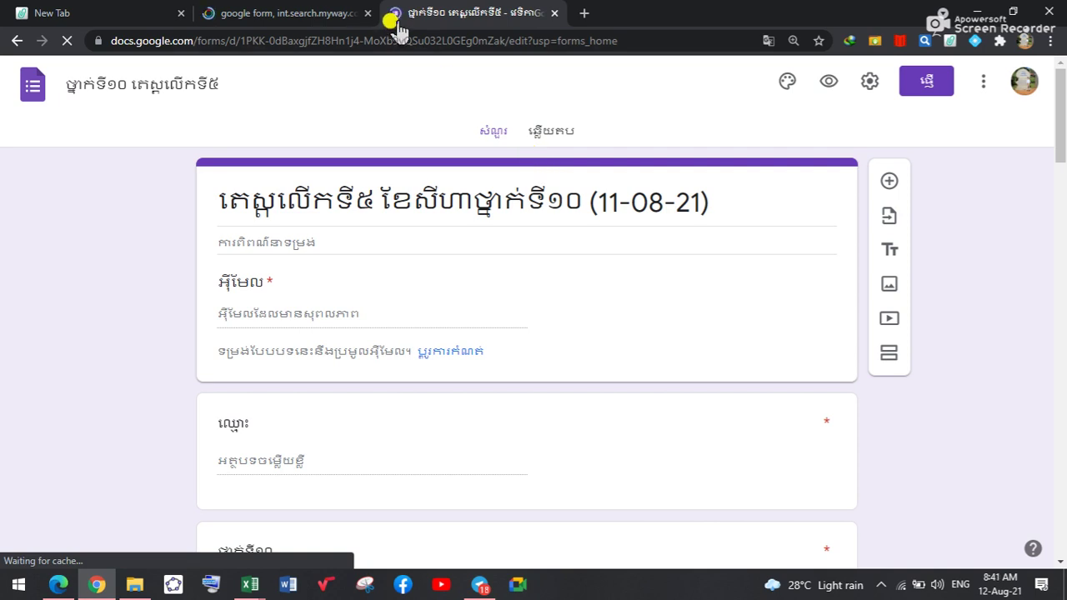
click(546, 136)
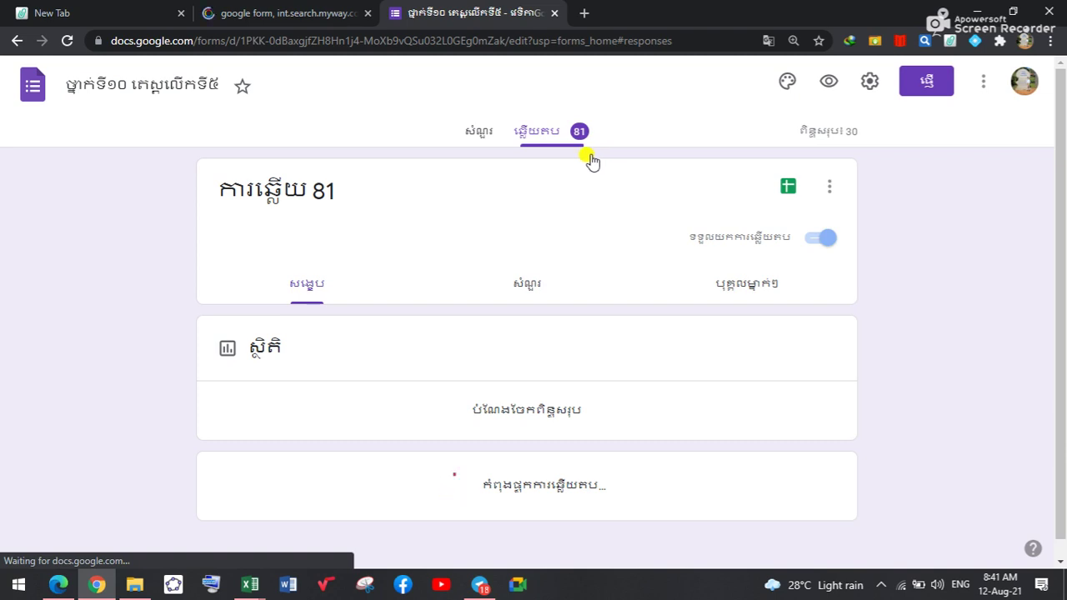
click(787, 193)
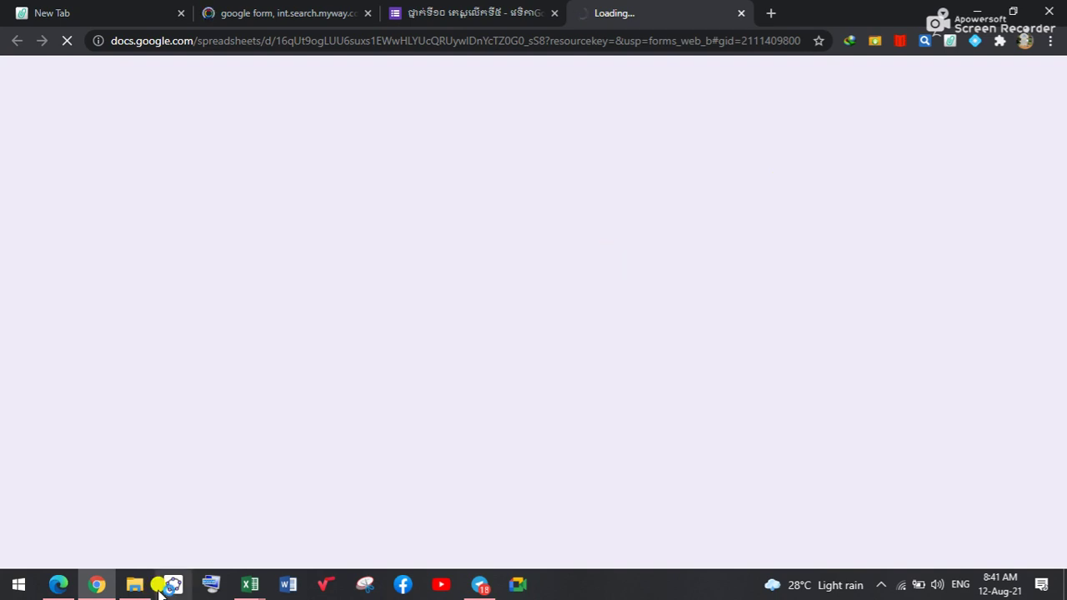
mouse_move(237, 589)
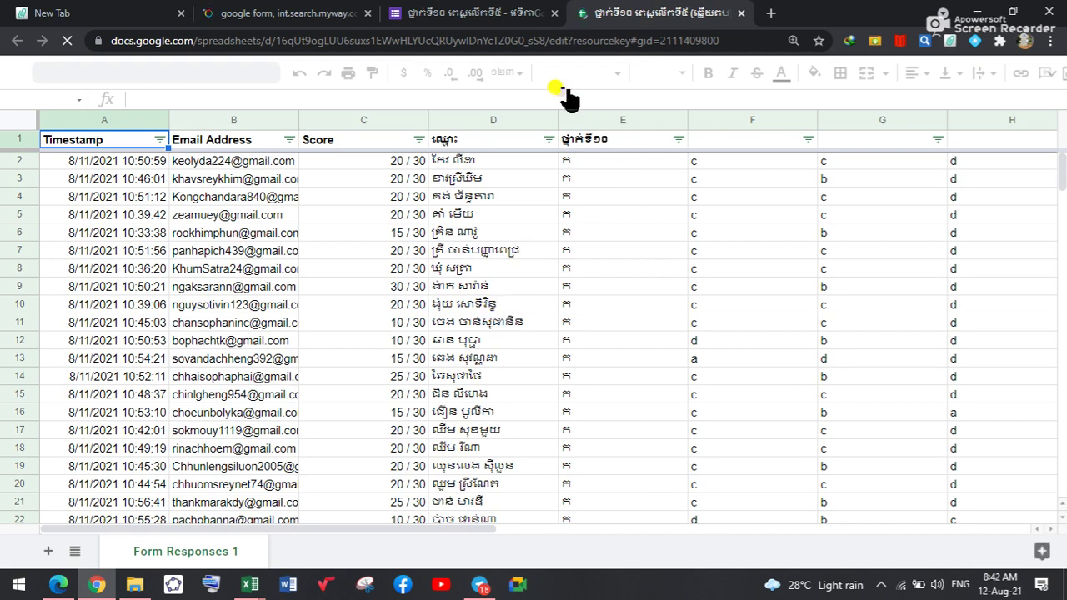
click(88, 587)
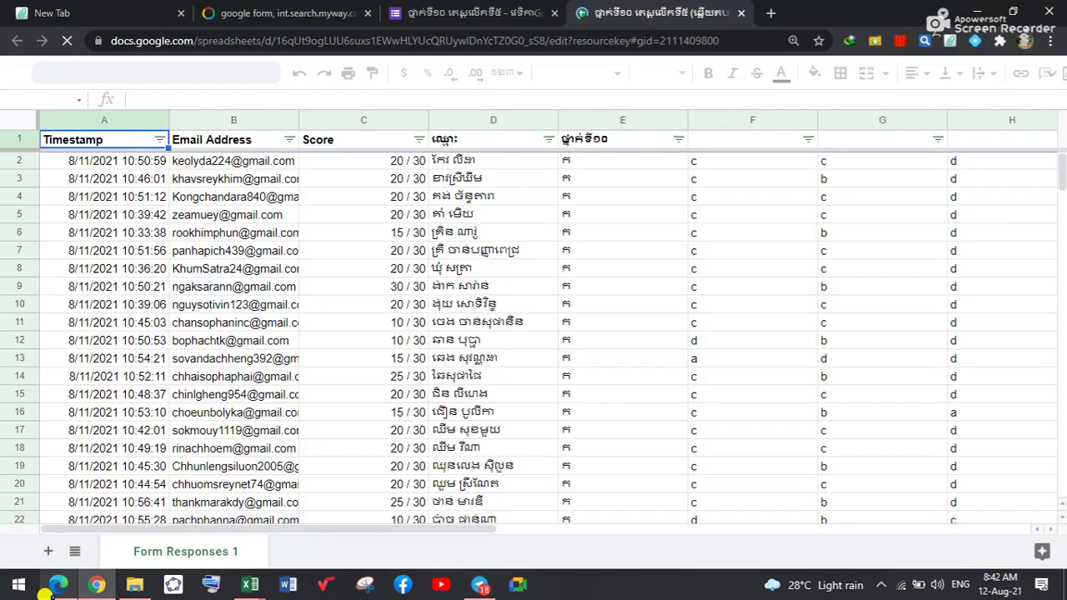
click(98, 588)
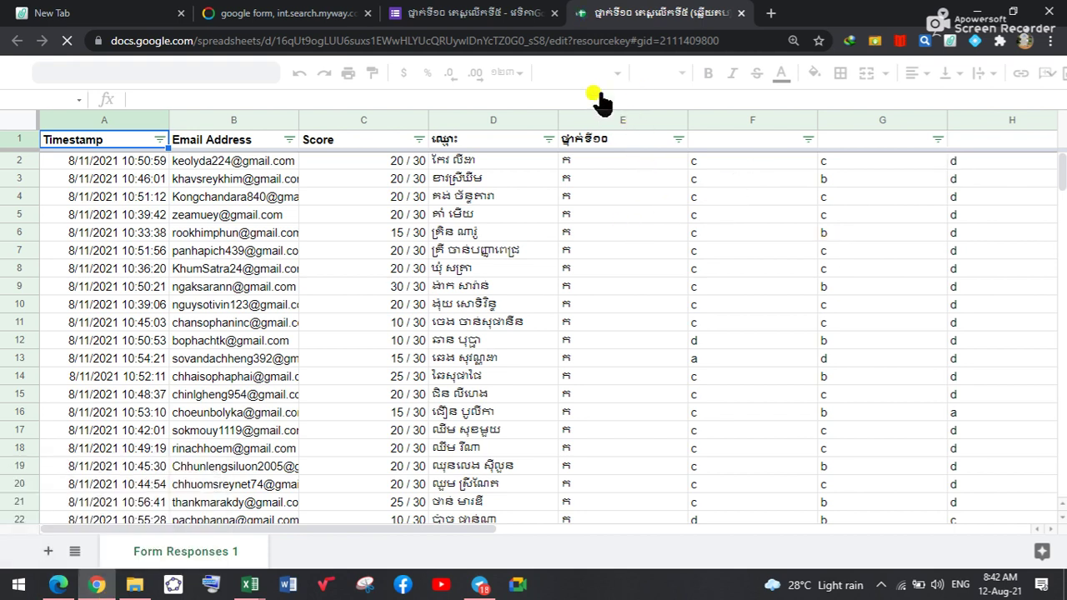
click(625, 215)
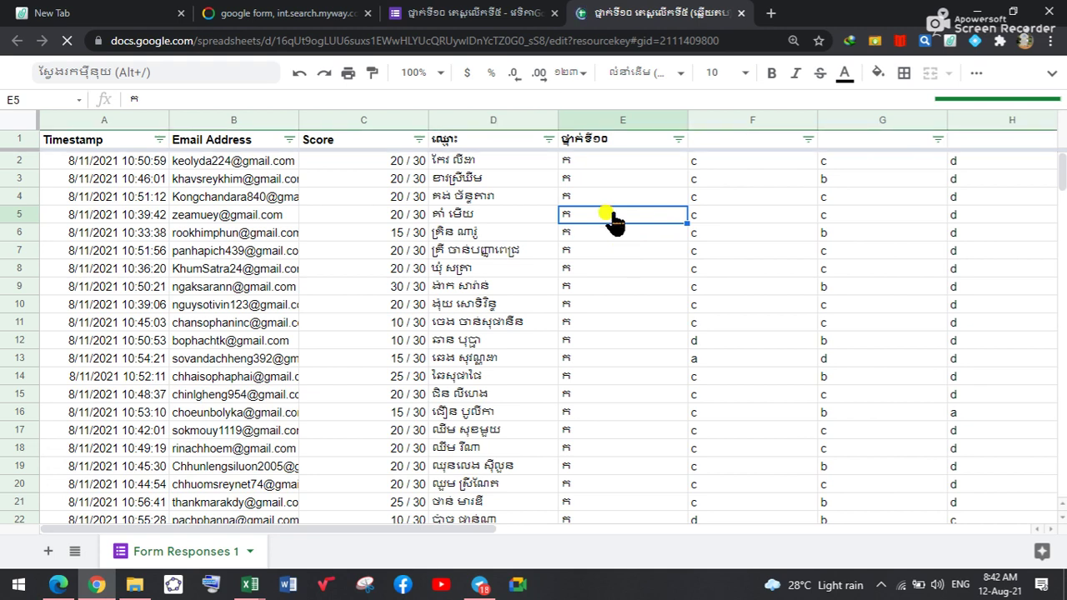
click(480, 18)
click(614, 21)
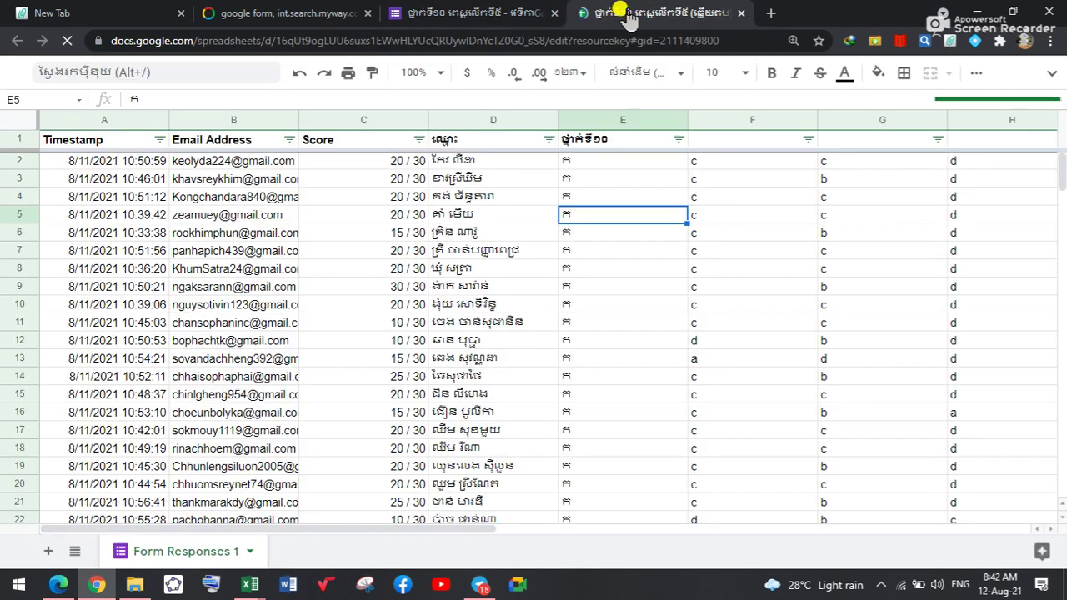
click(458, 20)
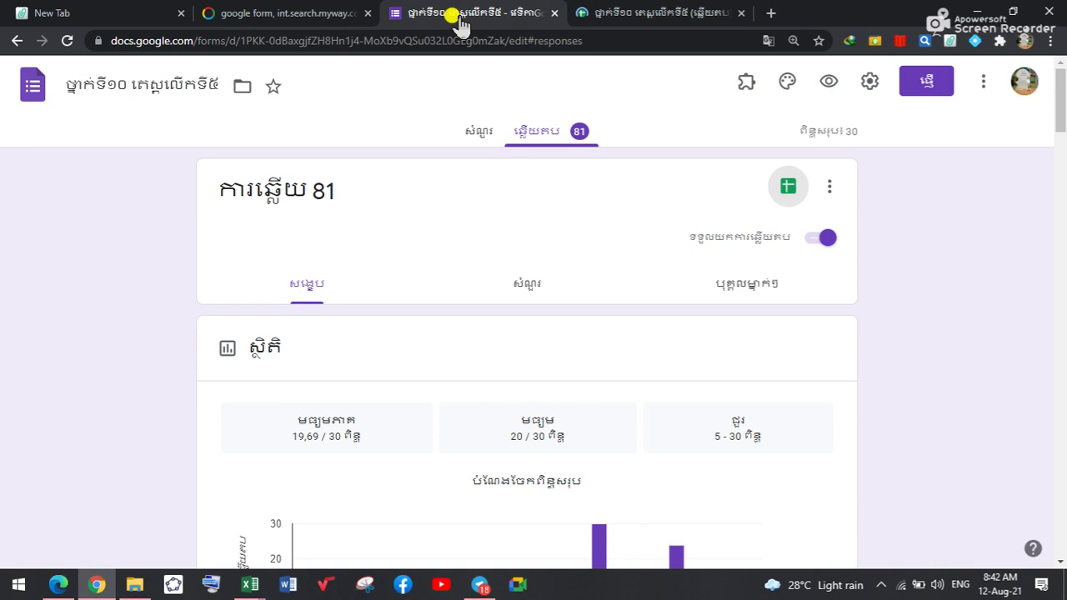
click(633, 15)
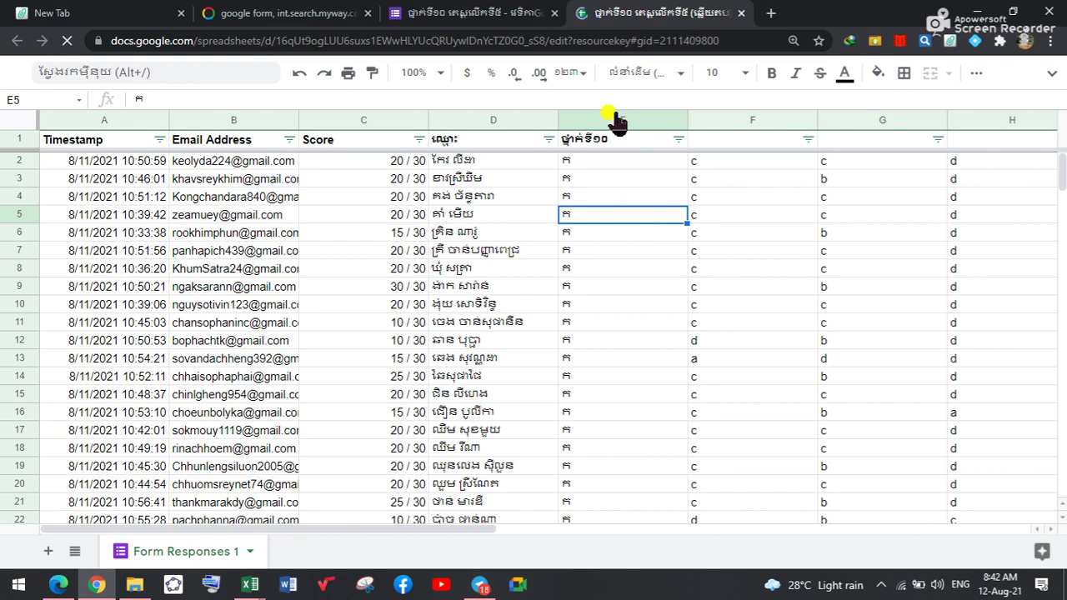
click(622, 234)
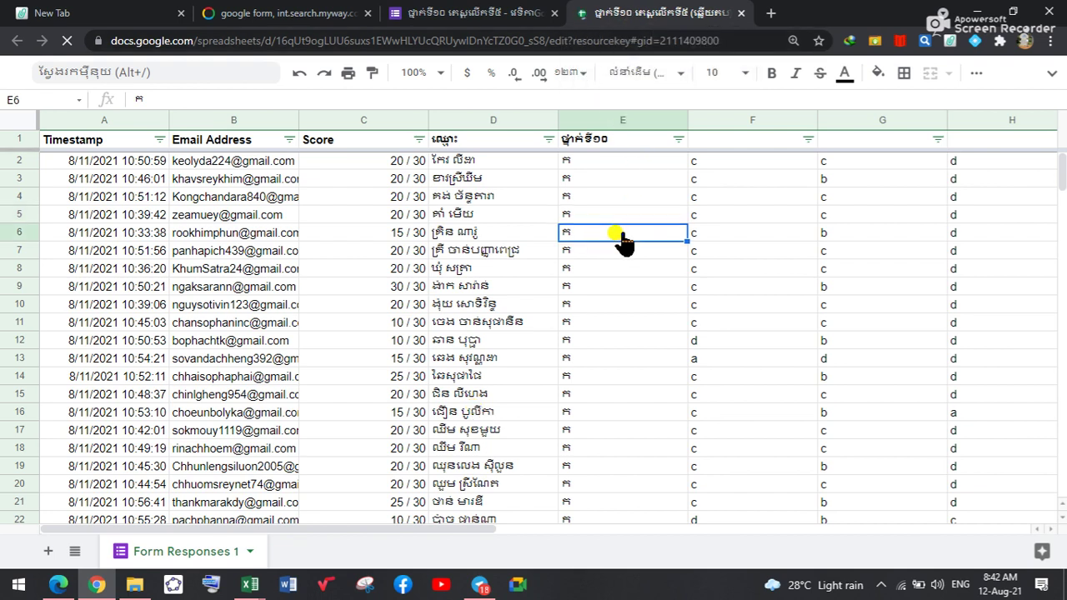
click(974, 75)
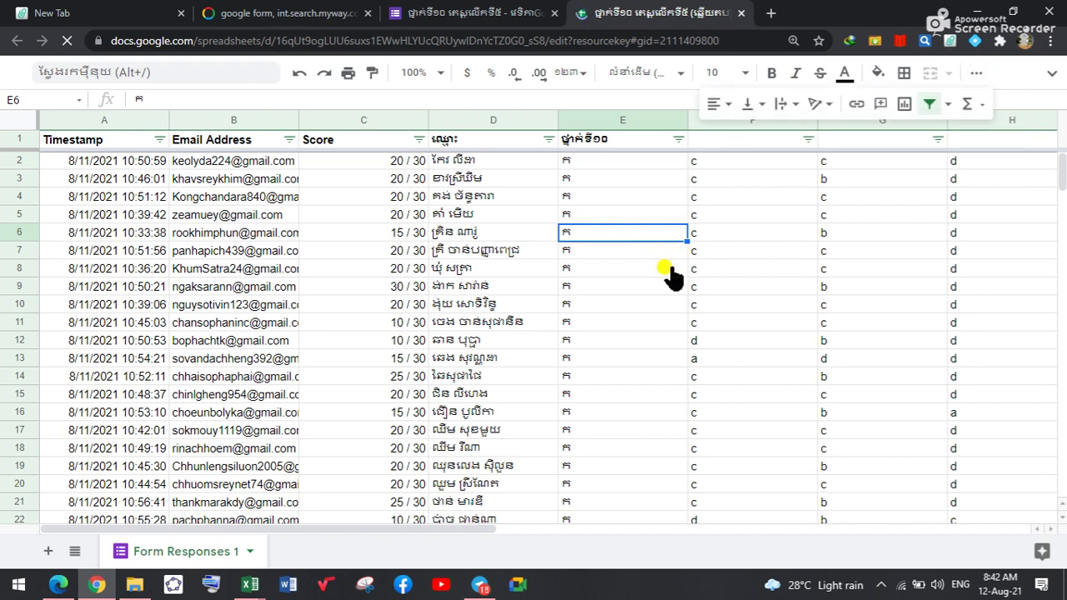
Step: Search the Form Responses 1 sheet for a student's surname using Find
key(ctrl+f)
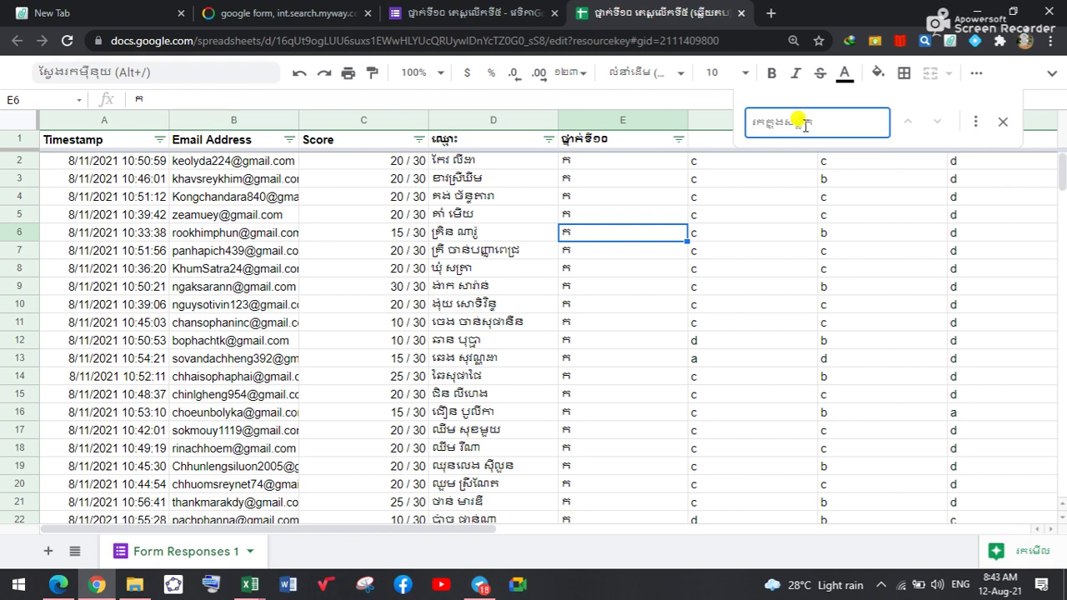
text(k)
key(BackSpace)
text(កាន)
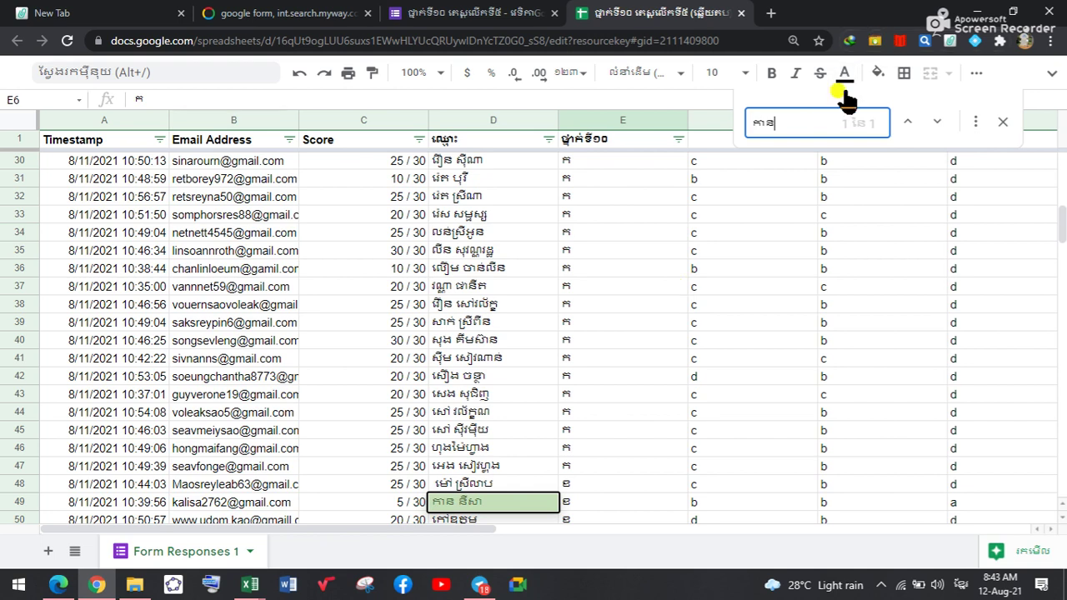
Step: Replace the search term with two other students' surnames in turn to locate each in the responses
click(774, 114)
double_click(783, 122)
text(ឈឹម)
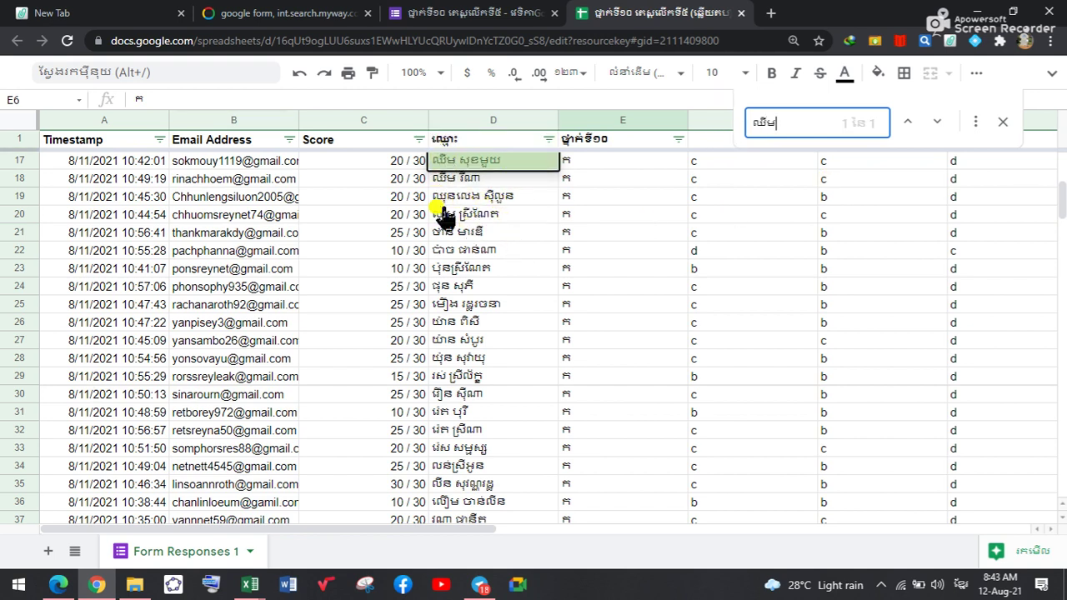
double_click(782, 122)
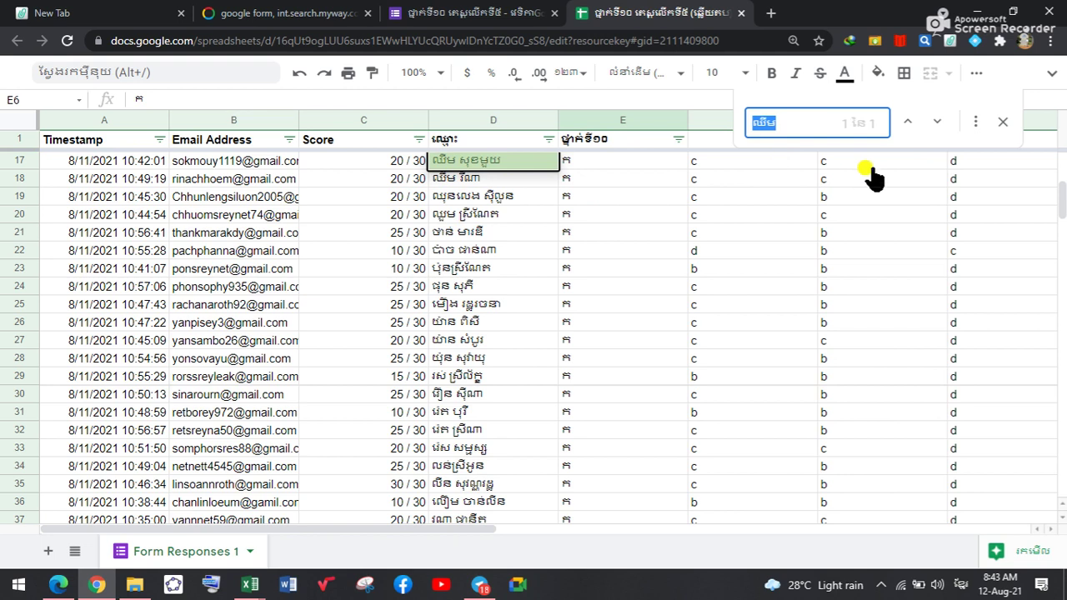
text(សាក)
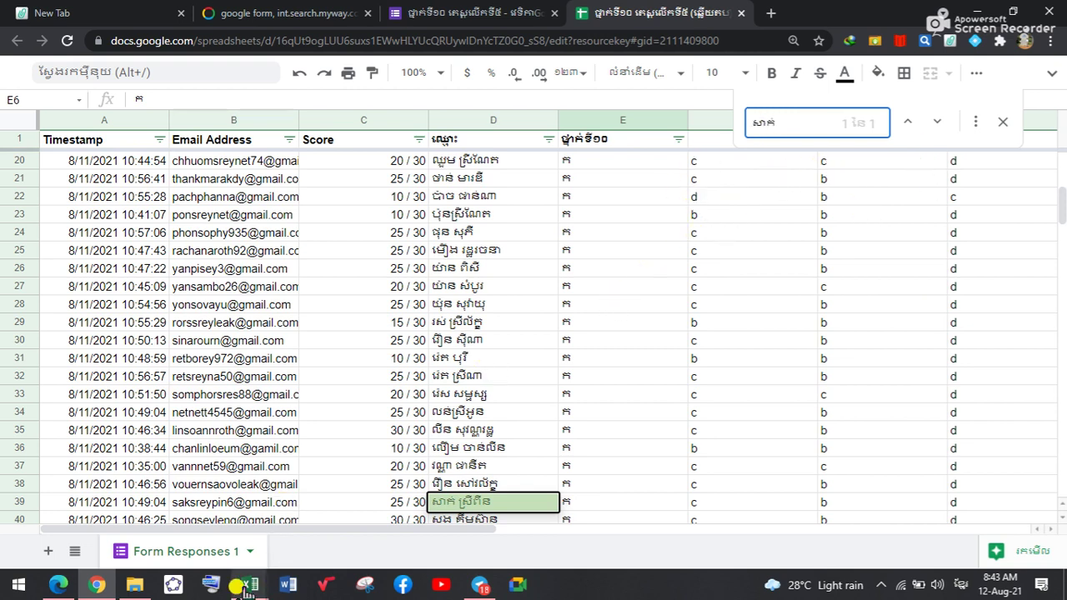
Step: Switch to the Excel exercise workbook and look through its sheets for a suitable table, finishing on sheet 16.1
mouse_move(250, 585)
click(305, 533)
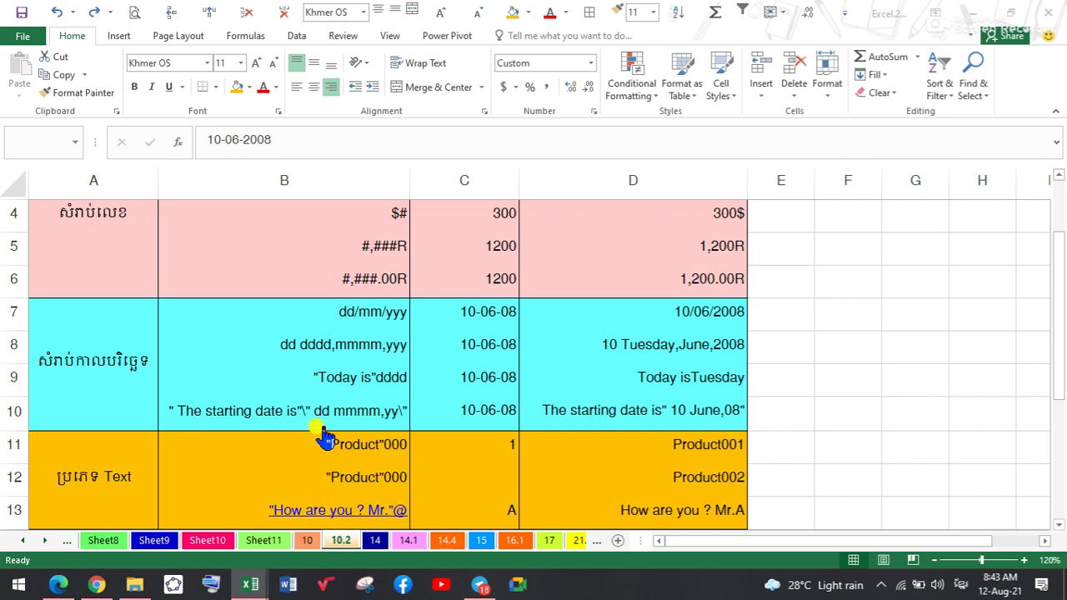
click(98, 540)
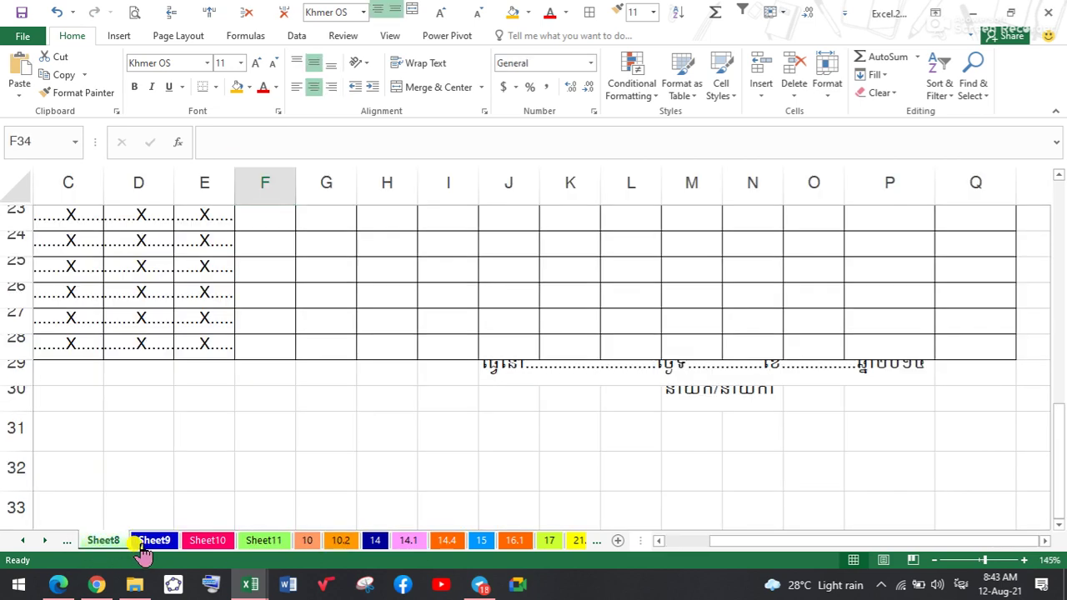
click(144, 542)
click(196, 541)
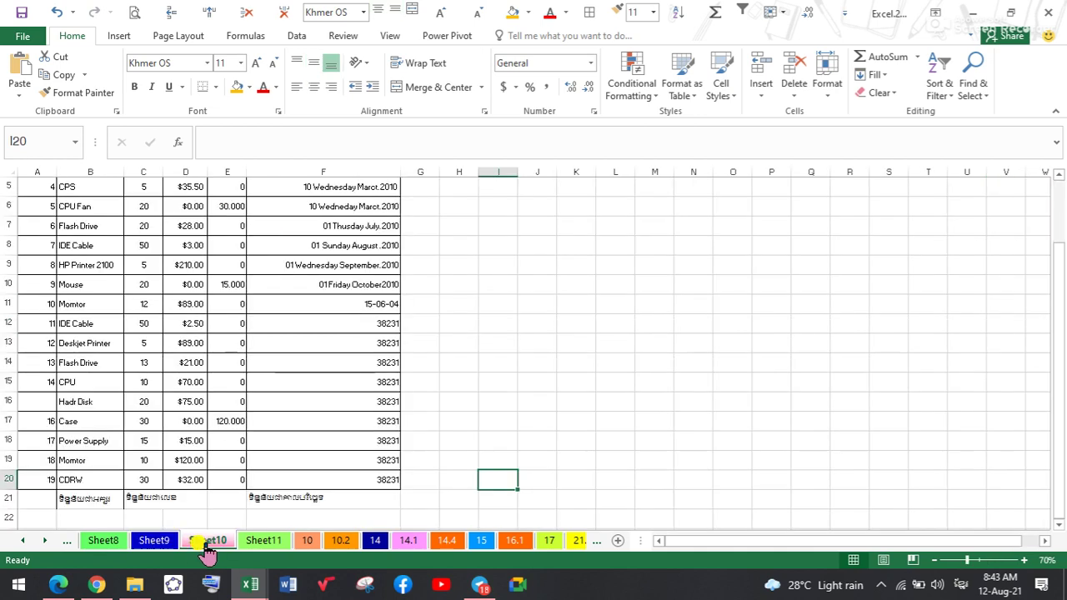
click(243, 542)
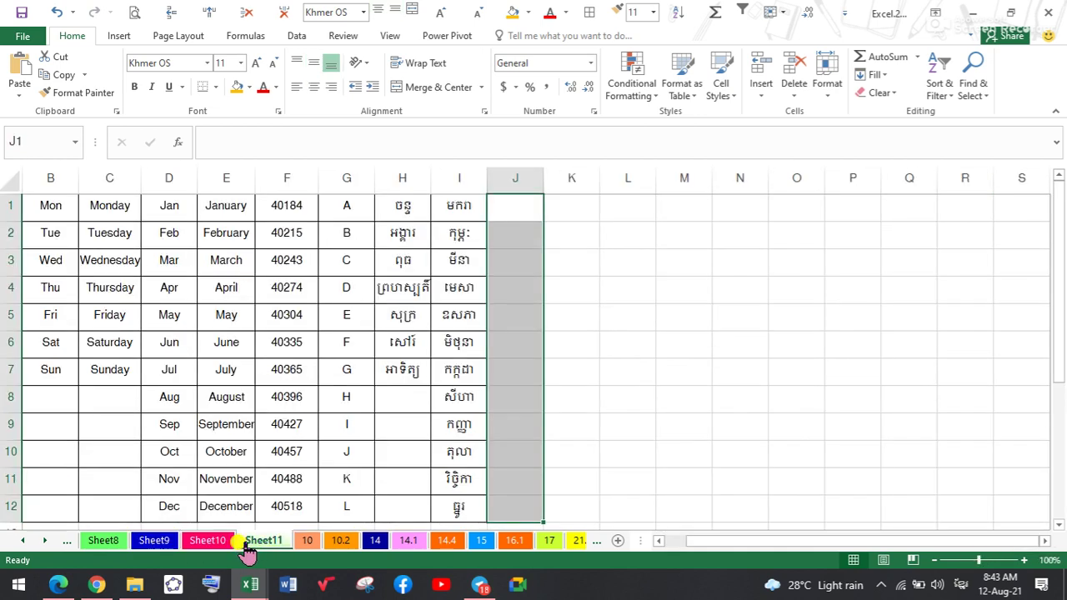
click(306, 541)
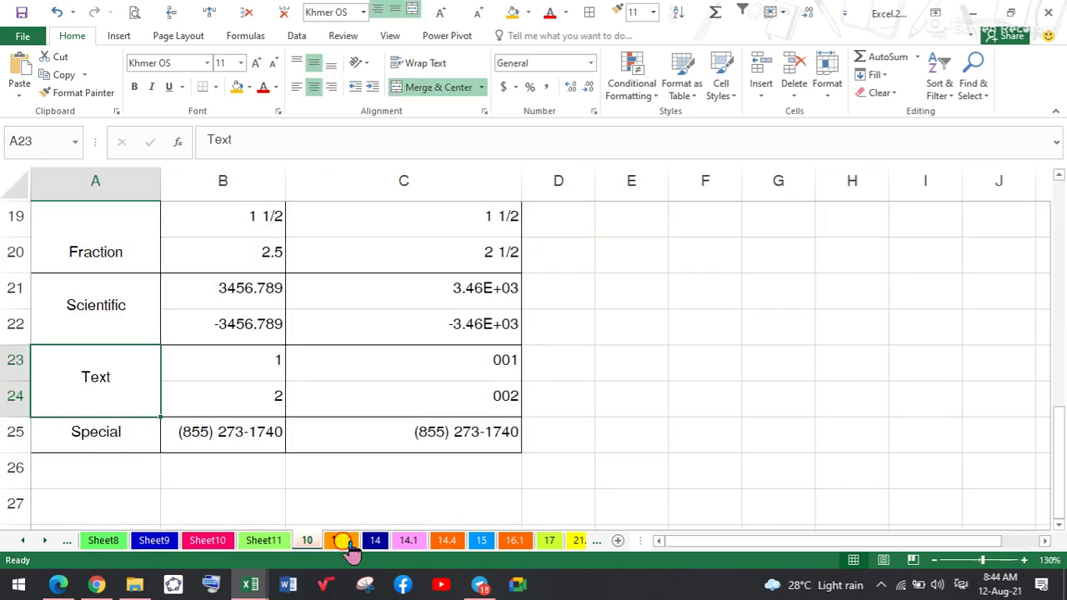
click(353, 543)
click(375, 541)
click(408, 541)
click(447, 541)
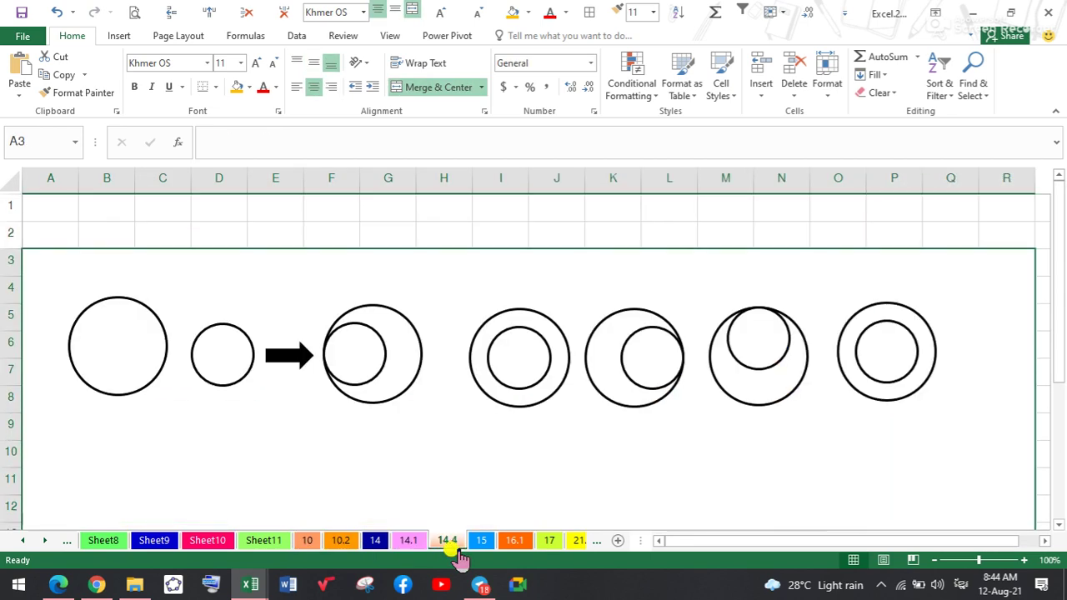
click(514, 541)
click(548, 542)
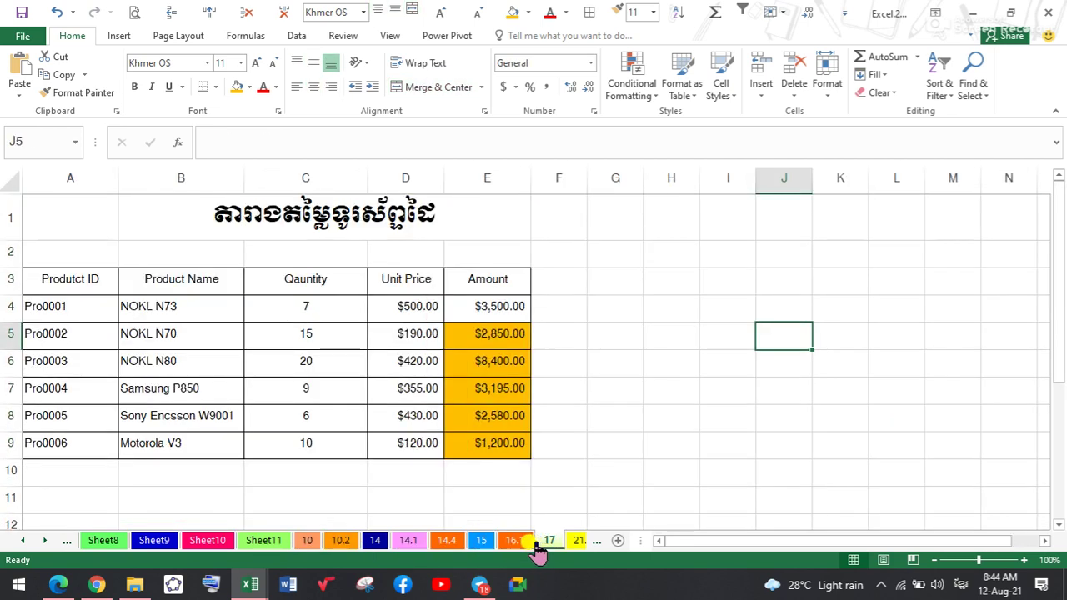
click(483, 541)
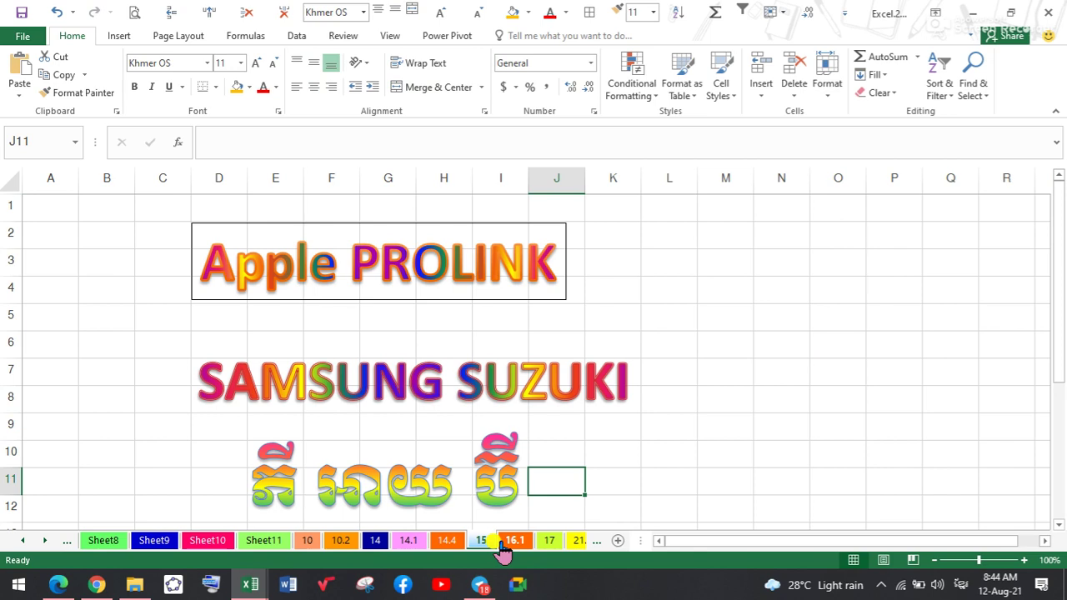
click(505, 543)
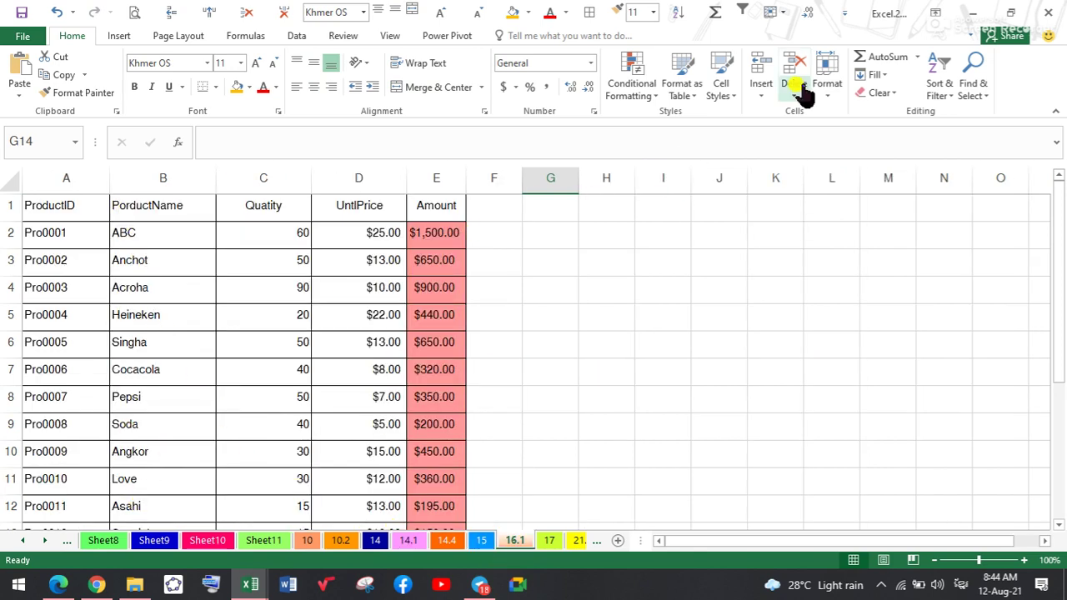
Step: Use Find to locate the product name Love in the sheet 16.1 table
click(974, 83)
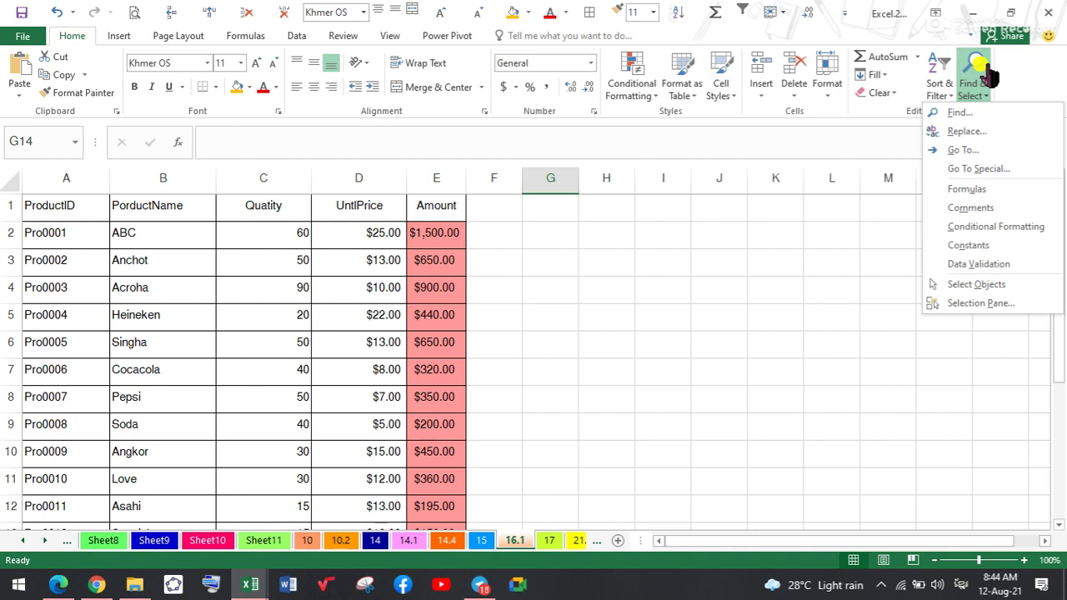
click(967, 113)
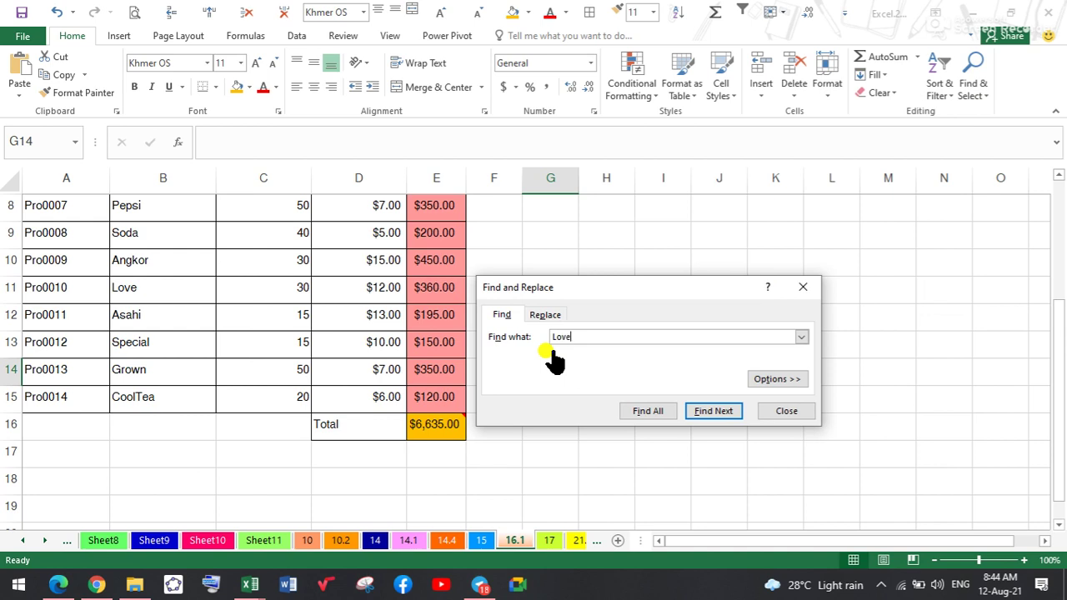
key(Return)
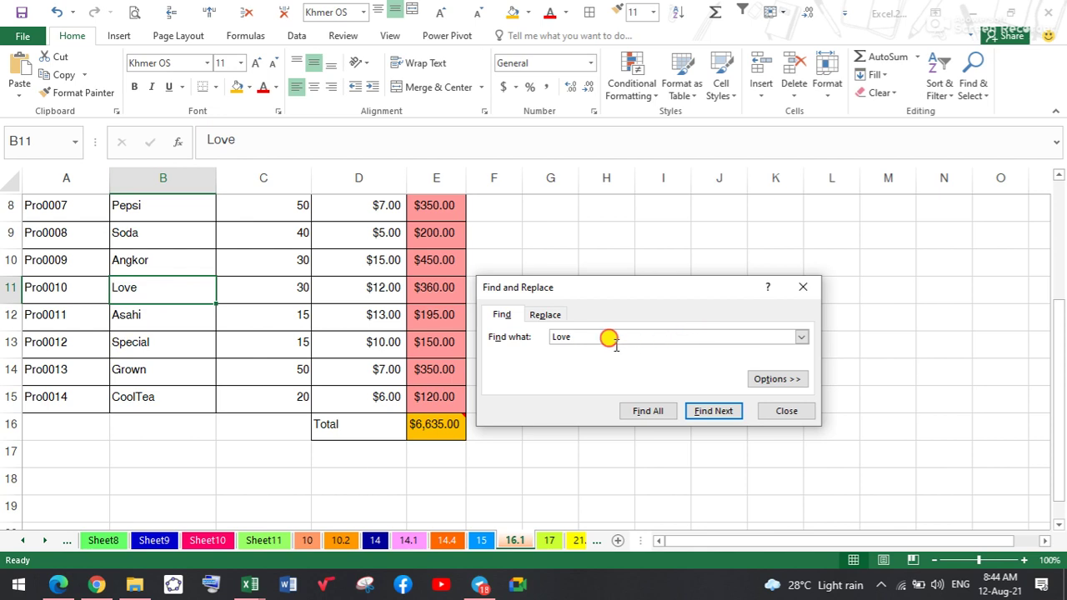
Step: Replace the search term with 20, find its next occurrence and check the reference of the matching cell
drag(566, 337, 534, 327)
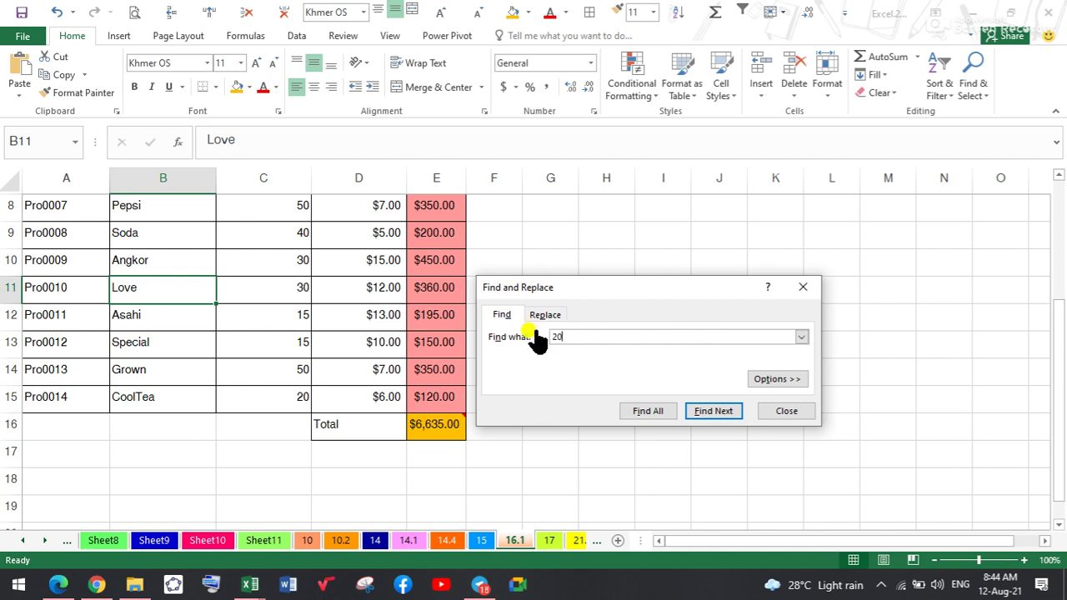
key(Return)
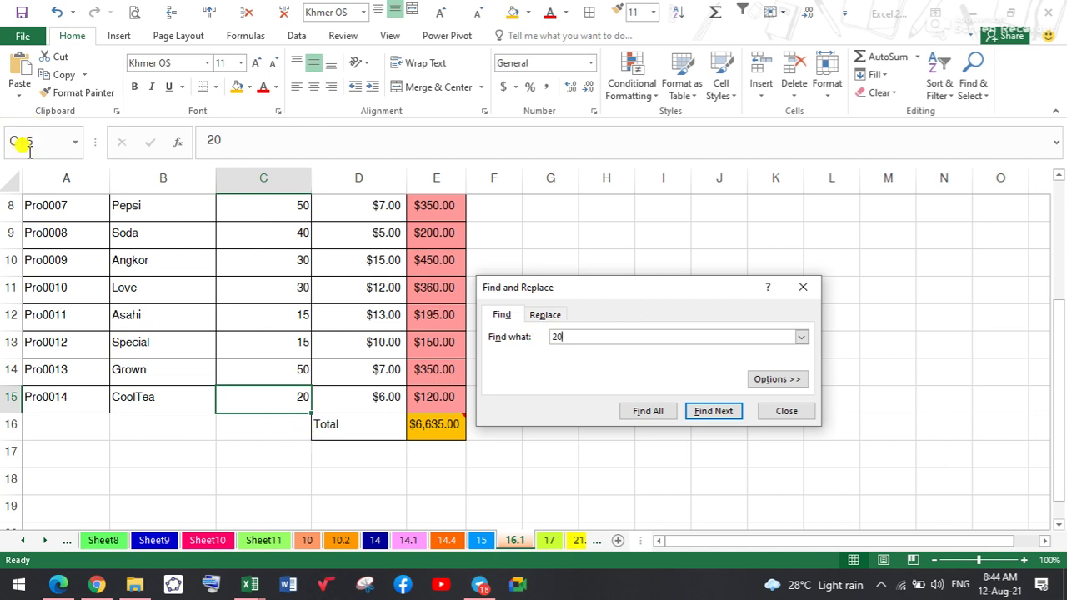
click(60, 145)
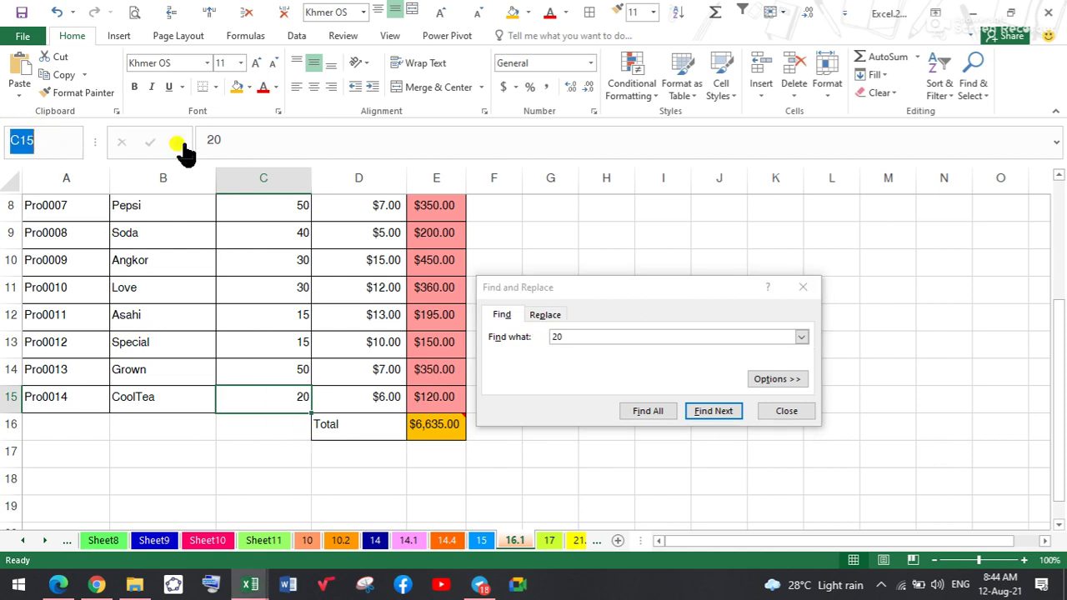
Step: Search the product table for 200 and dismiss the resulting messages
click(583, 338)
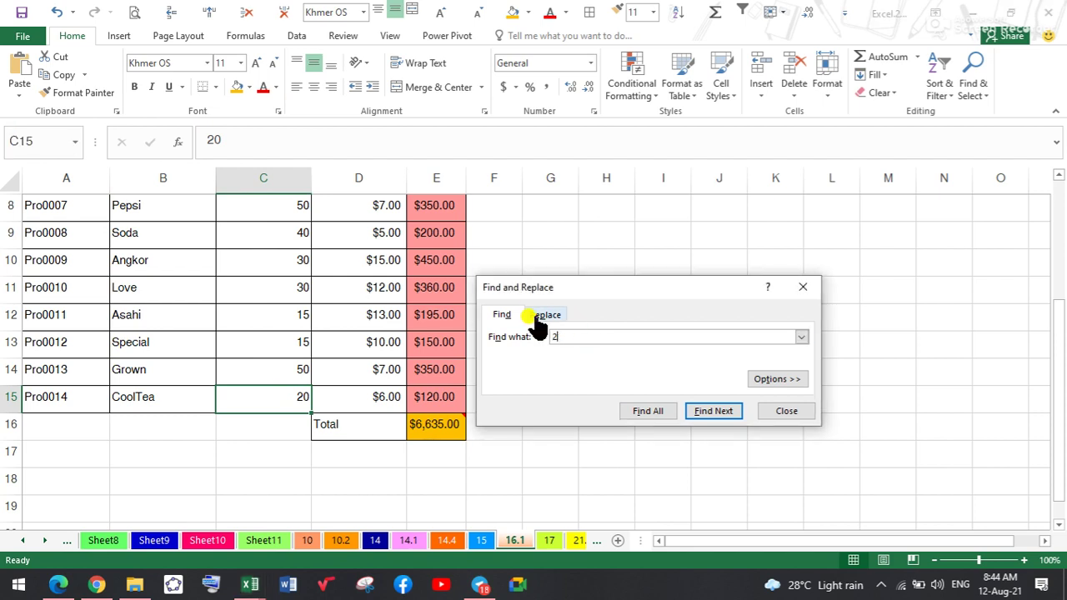
key(Return)
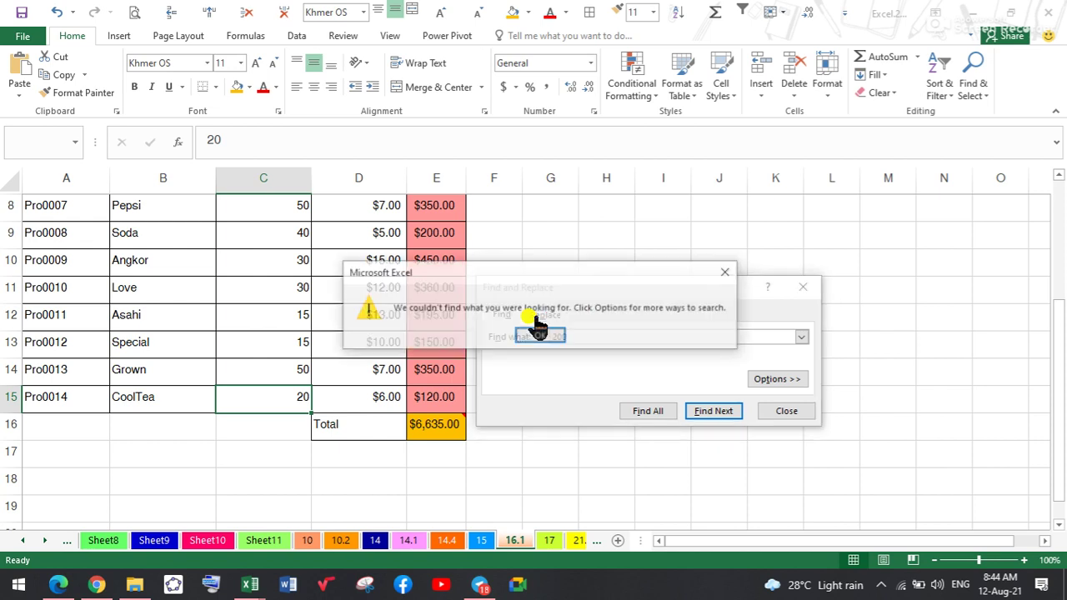
click(535, 343)
text(0)
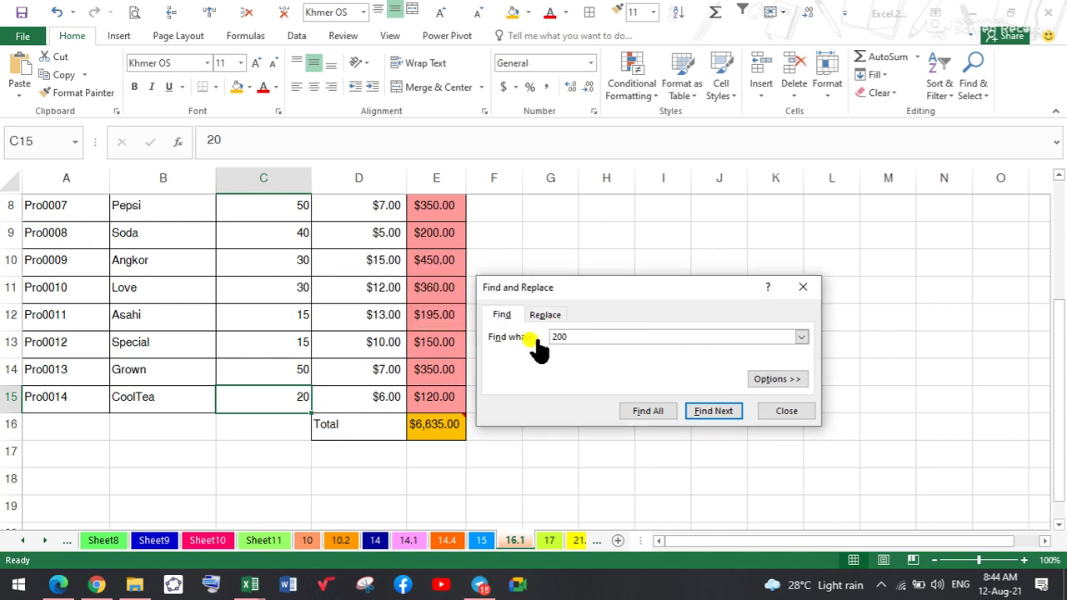
click(717, 414)
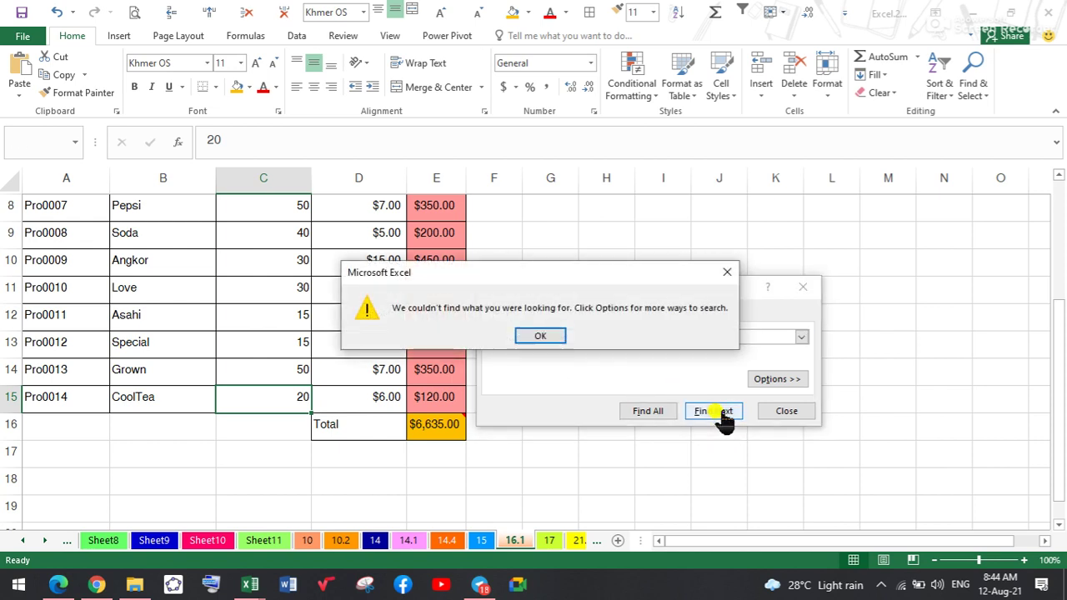
click(525, 335)
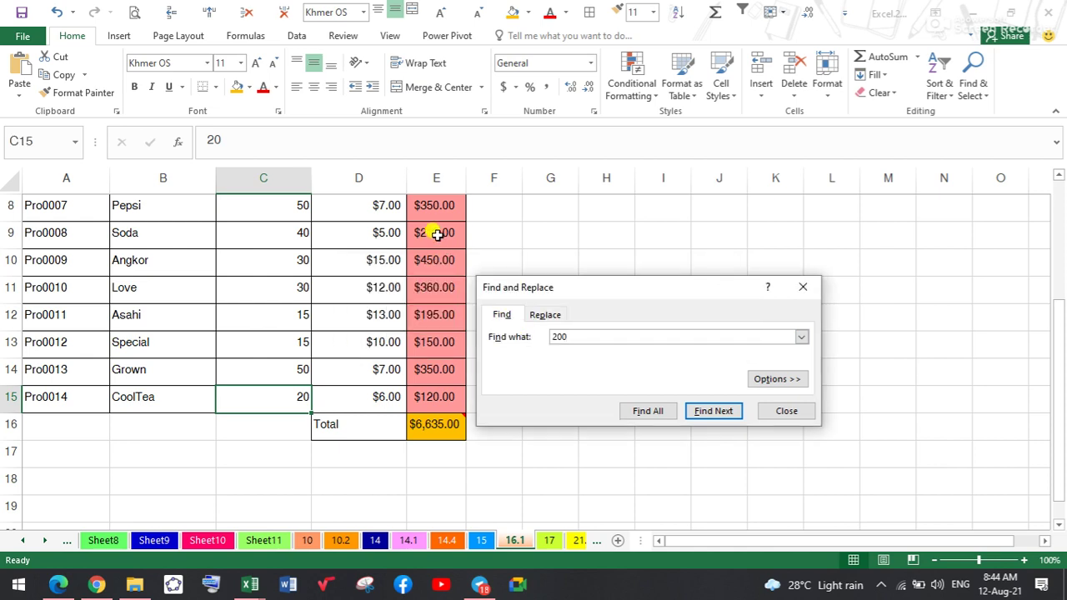
Step: Add a dollar sign to the search term and try to find $200 in the table
click(554, 338)
text($)
key(Return)
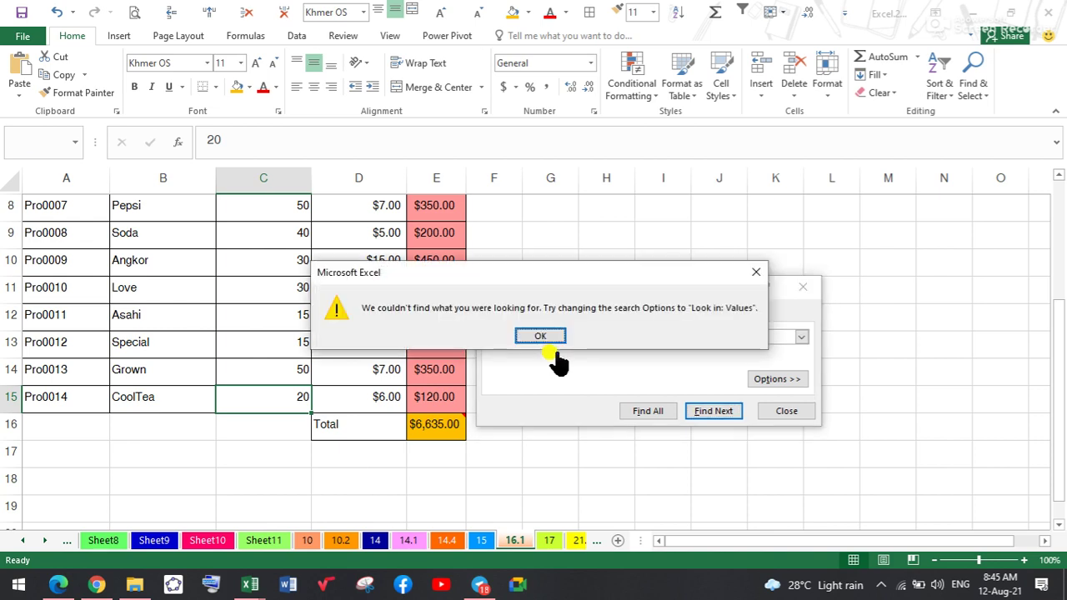
click(540, 336)
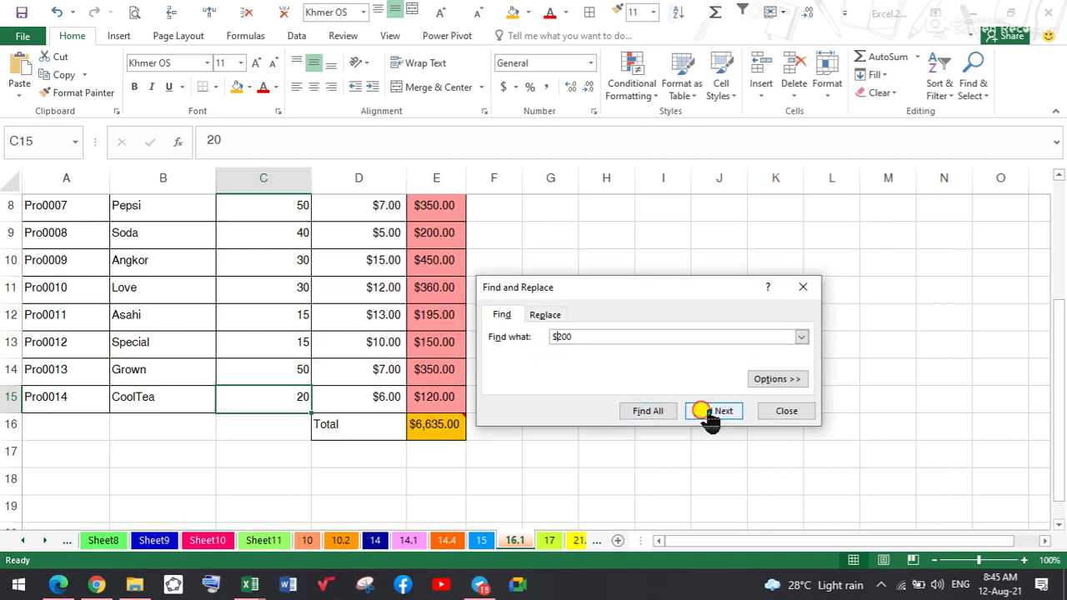
click(709, 416)
click(553, 337)
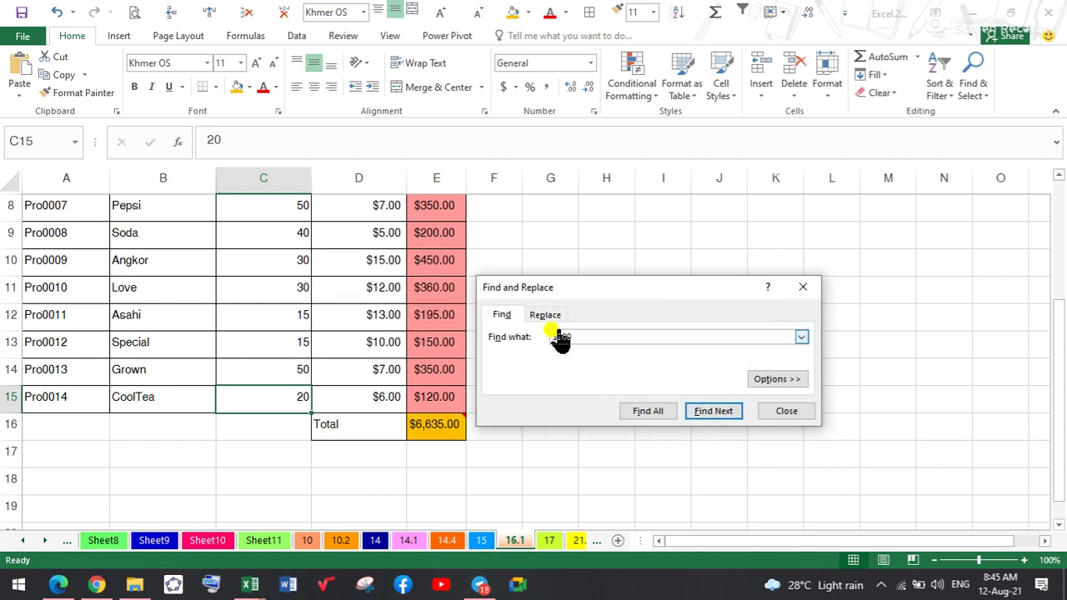
click(786, 416)
Step: Change the search term to 30 and step through its occurrences in the Quatity column
click(567, 333)
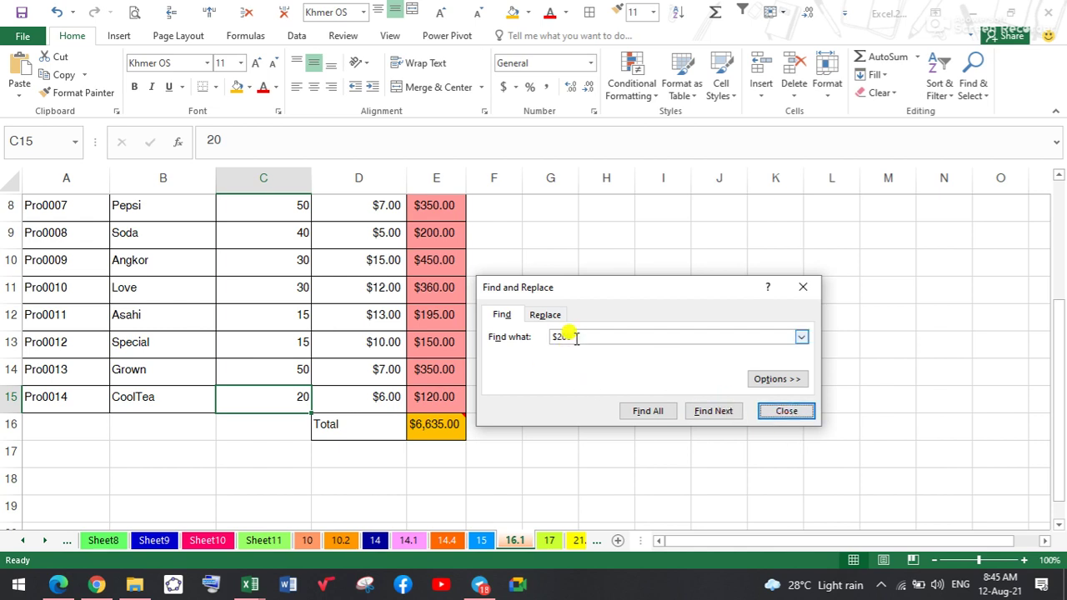
drag(570, 329, 550, 330)
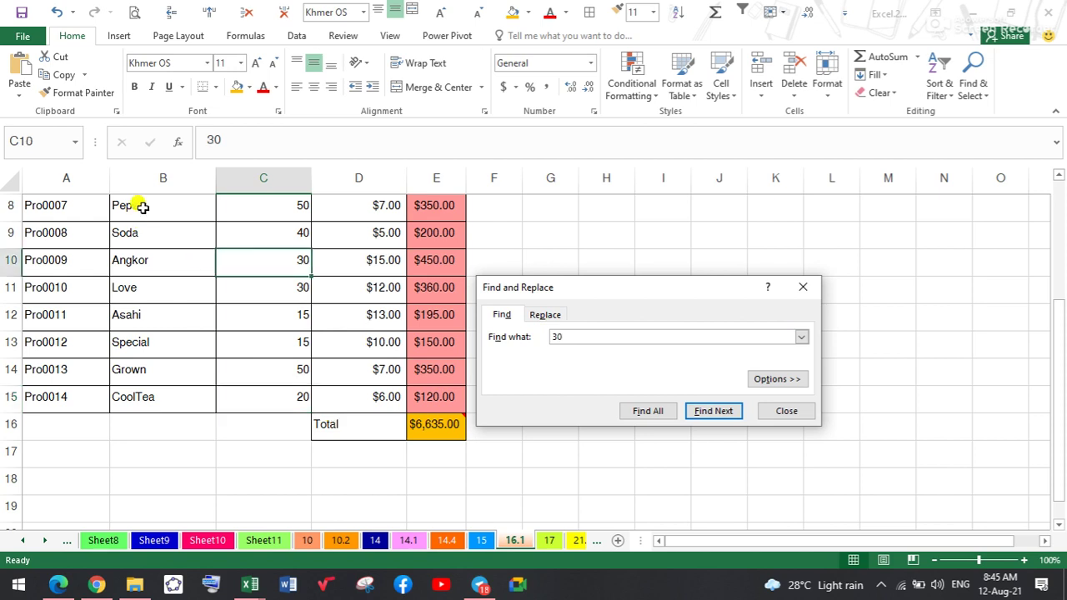
click(721, 416)
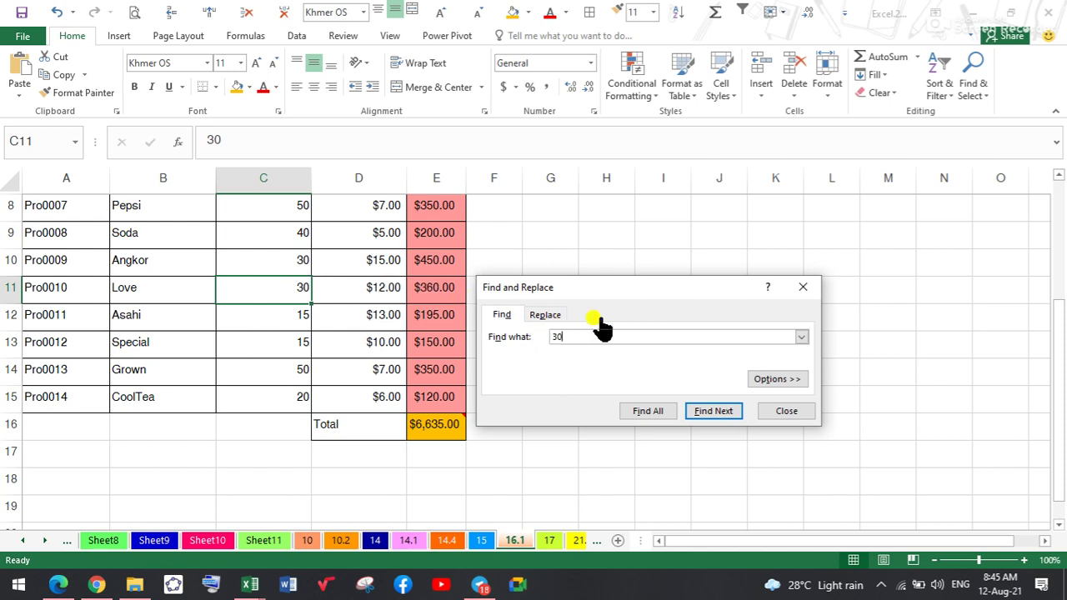
Step: Replace 30 with 31 one match at a time in the quantities of Love and Angkor
click(553, 318)
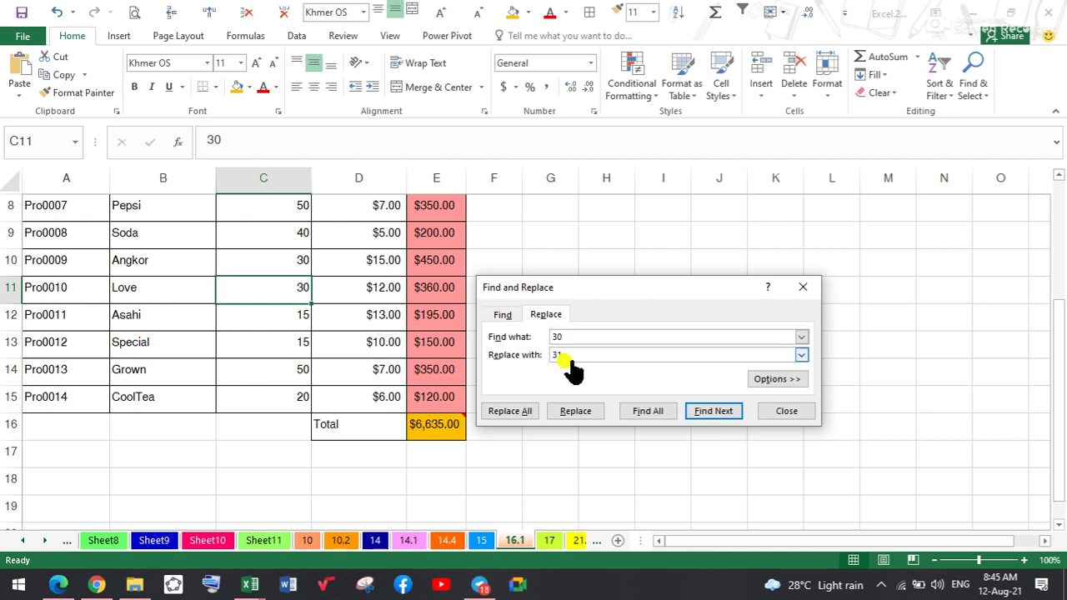
click(577, 412)
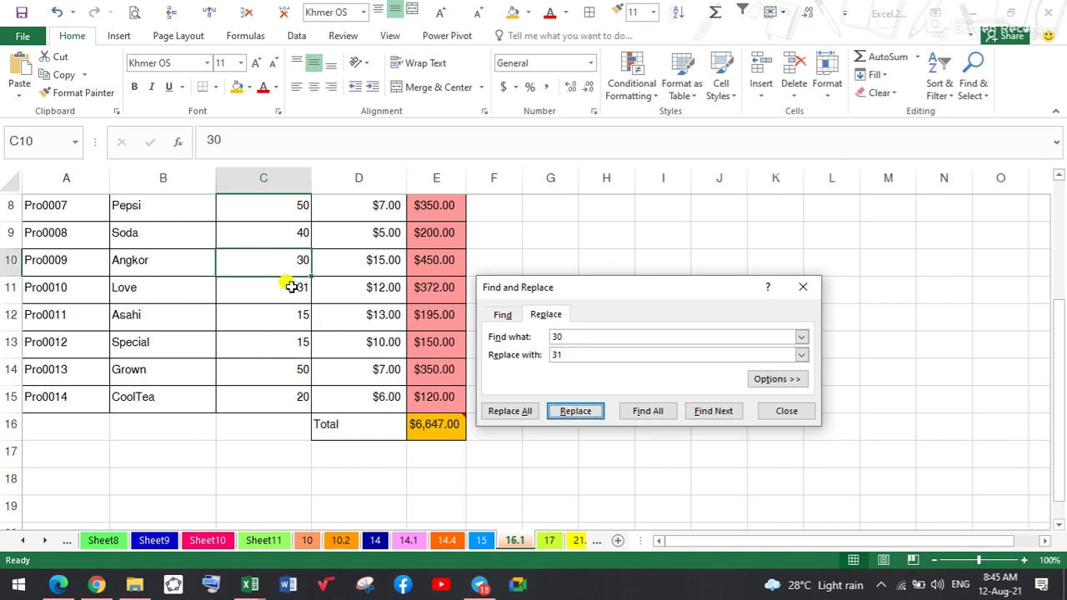
click(578, 414)
Step: Replace all occurrences of 31 with 30 in one operation and dismiss the completion message
drag(565, 336, 551, 338)
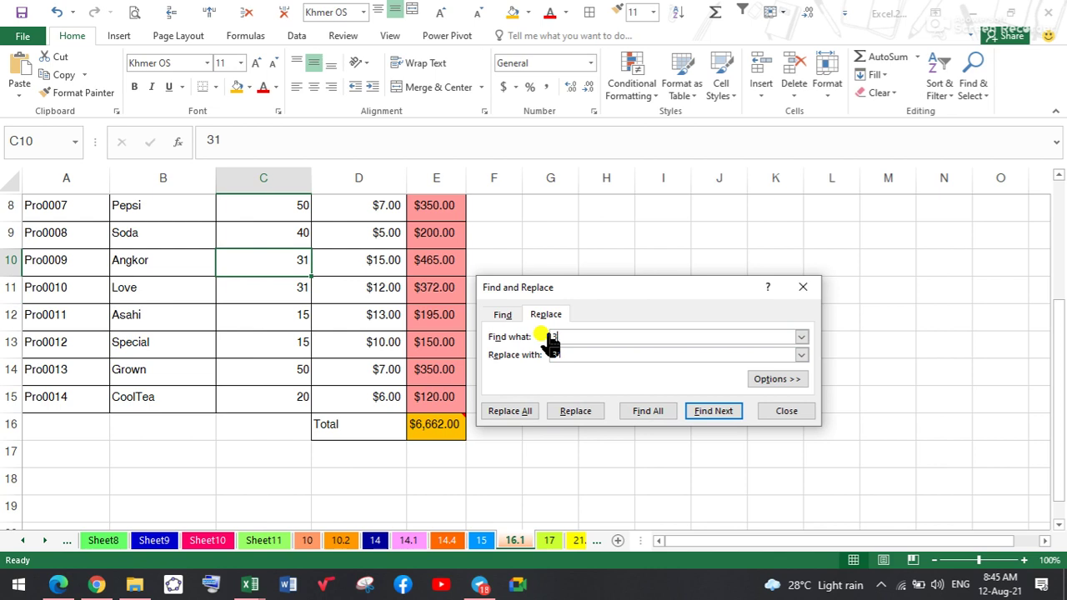
text(31)
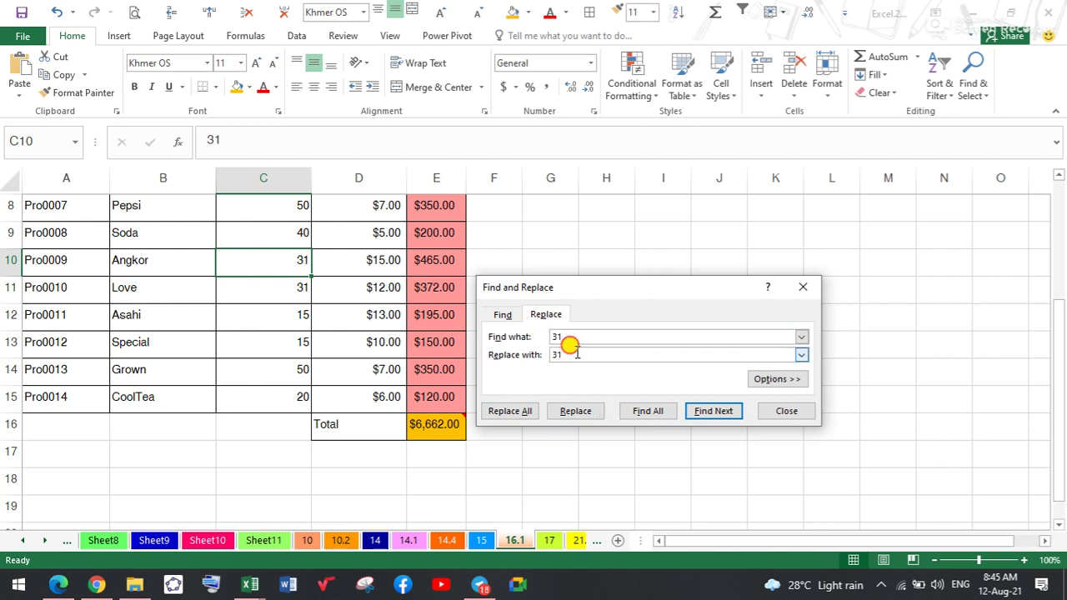
drag(565, 355, 537, 357)
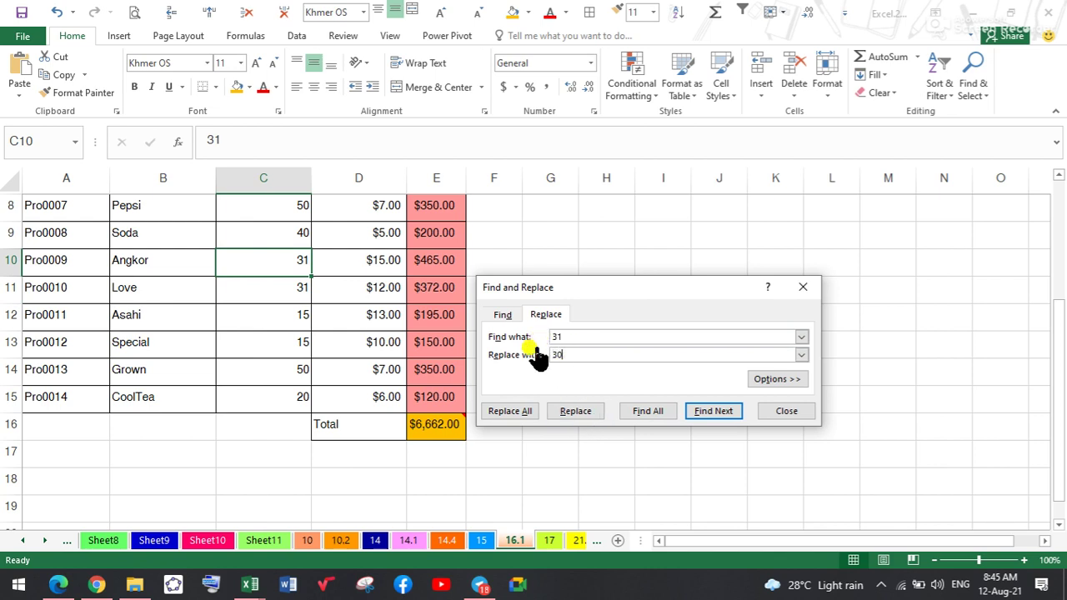
click(516, 412)
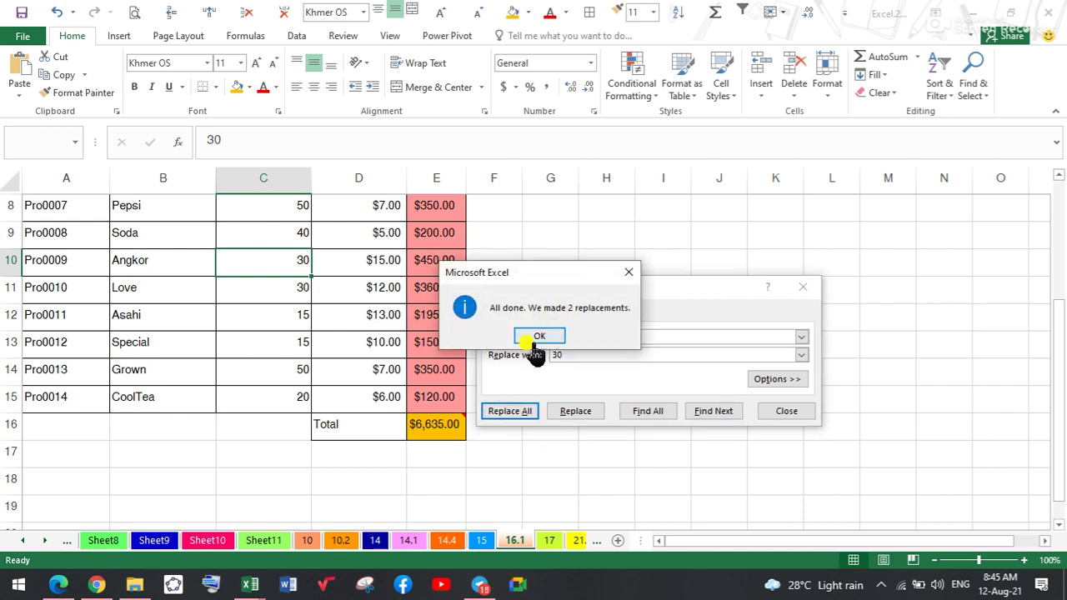
click(538, 337)
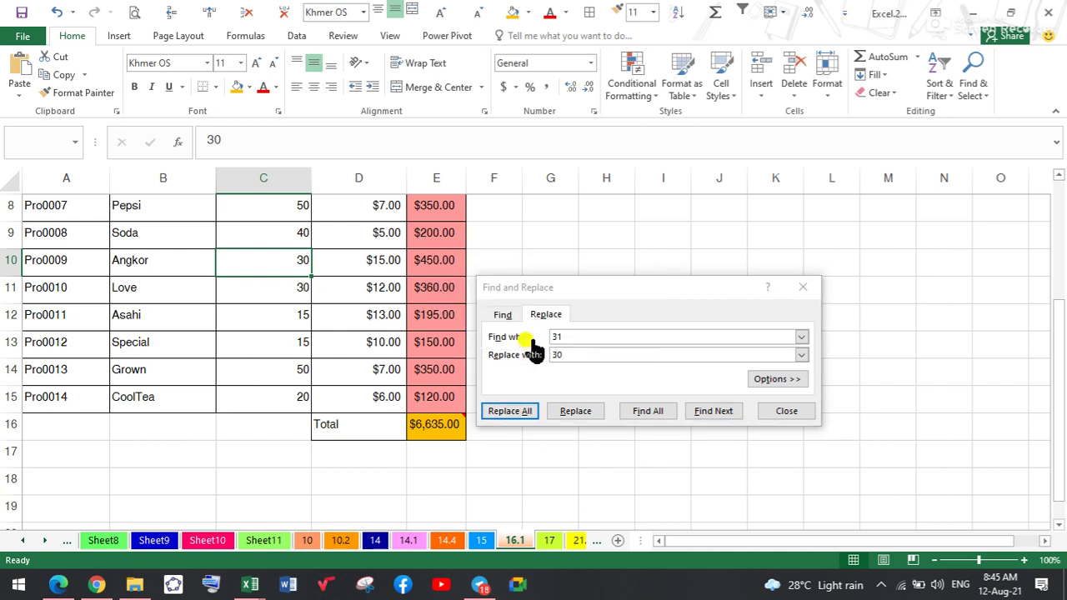
Step: Close Find and Replace and switch to Excel 2010 Level 1.pdf in Edge
click(786, 412)
click(729, 286)
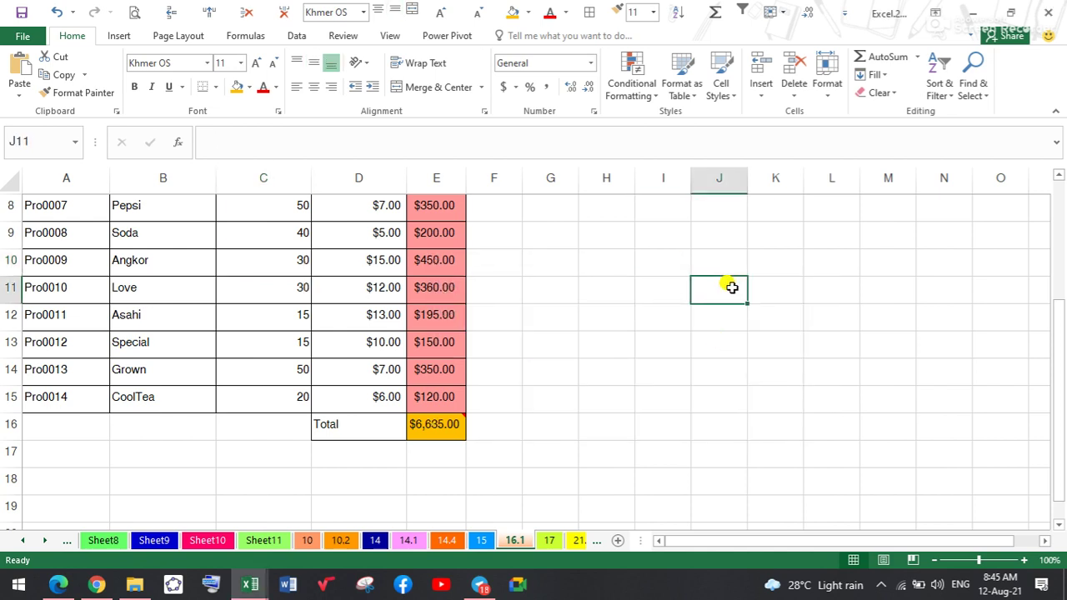
click(58, 583)
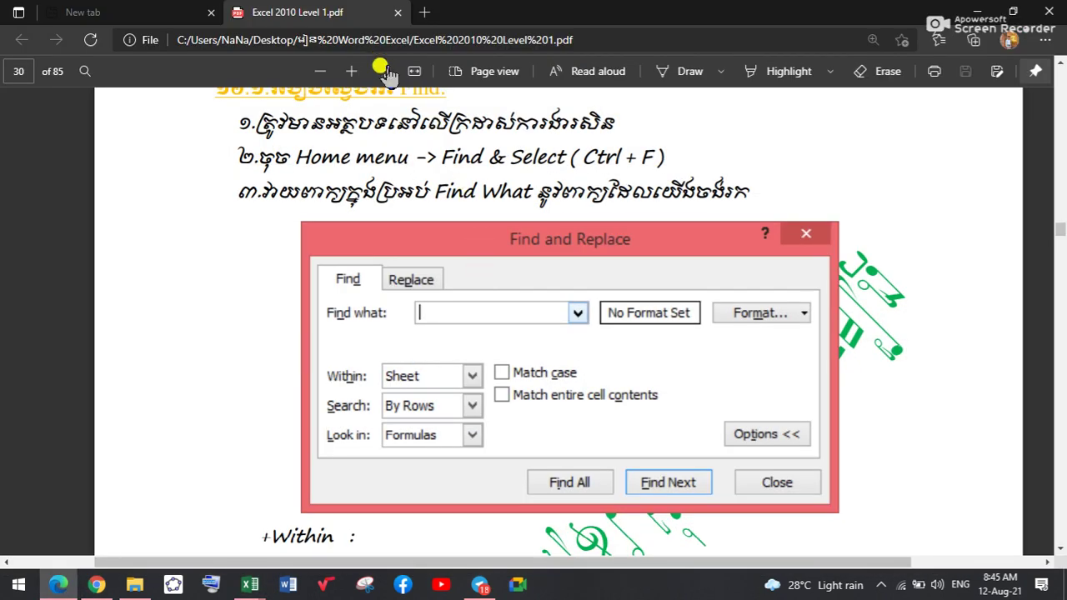
Step: Review the lesson's Find and Replace sections on page 30, including the Within and Search options and the replace instructions
scroll(387, 183, up, 1)
scroll(400, 209, down, 9)
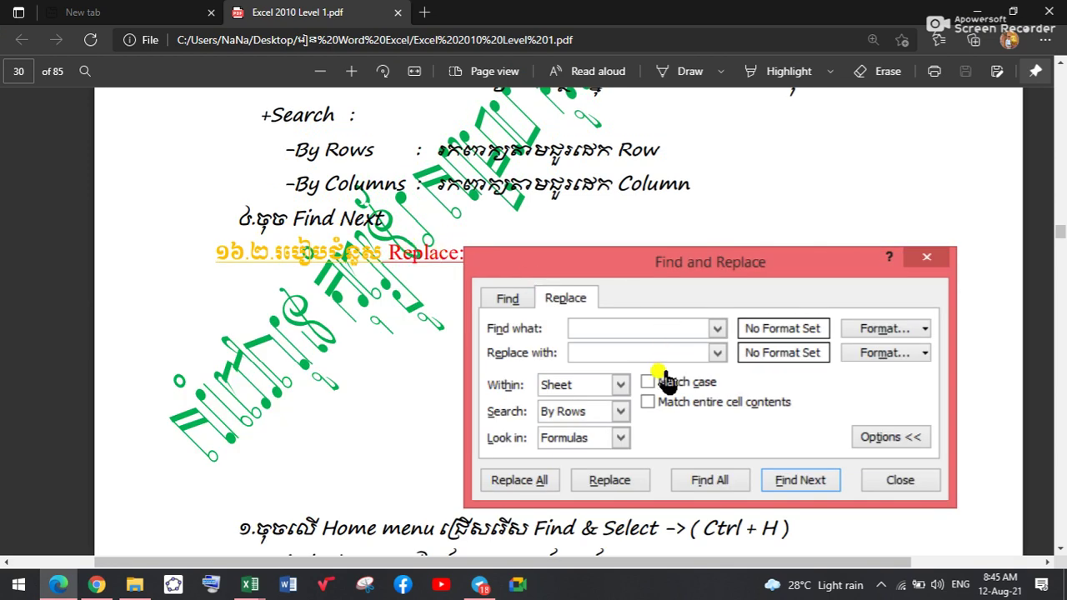
scroll(671, 375, down, 2)
scroll(604, 367, down, 3)
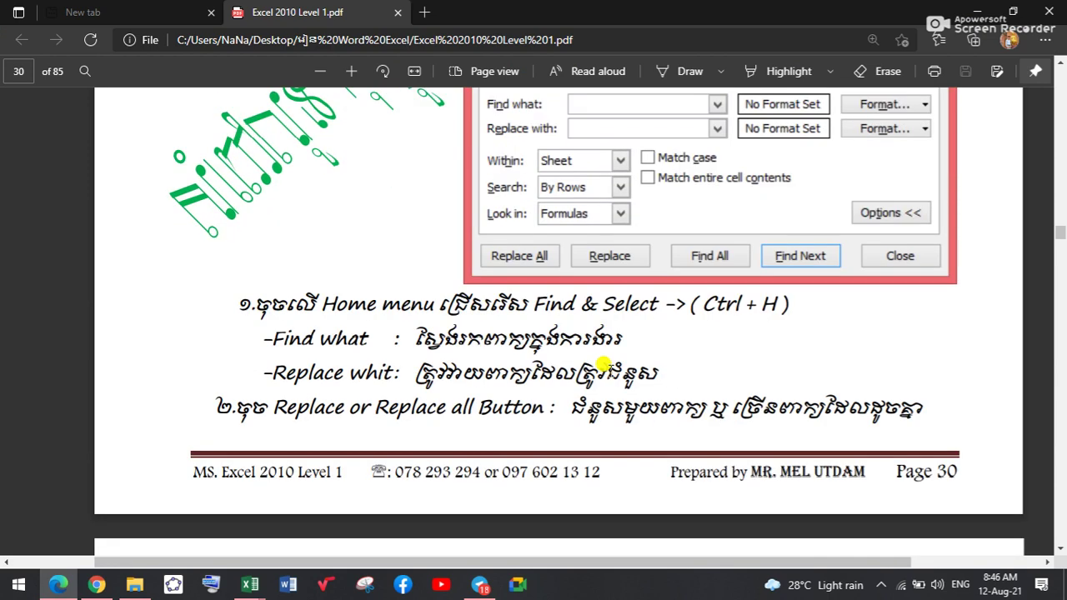
scroll(604, 367, up, 6)
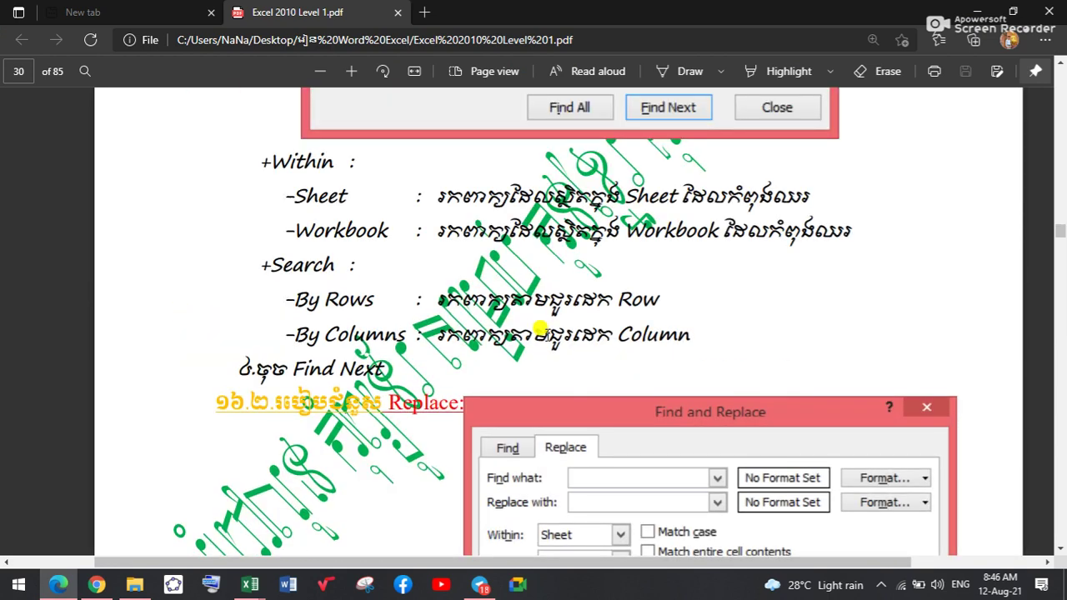
scroll(540, 325, down, 1)
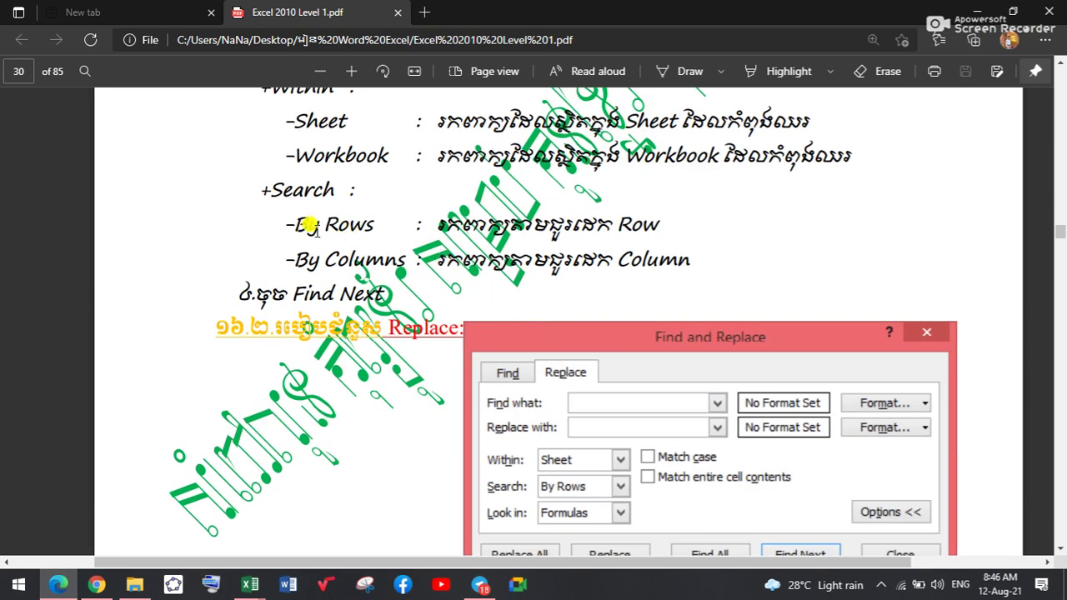
scroll(410, 300, down, 6)
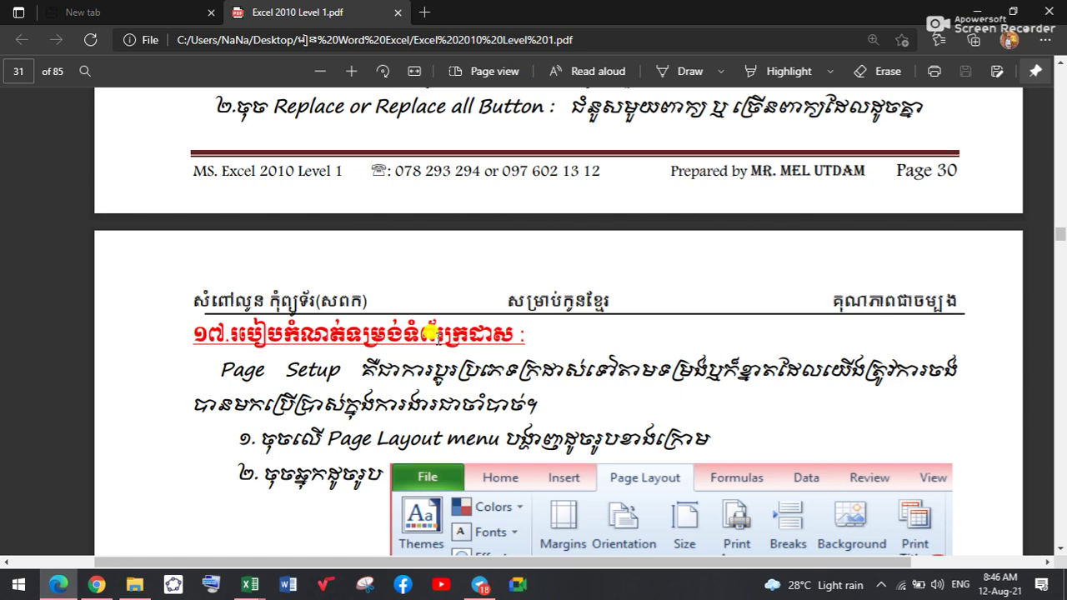
scroll(433, 333, up, 5)
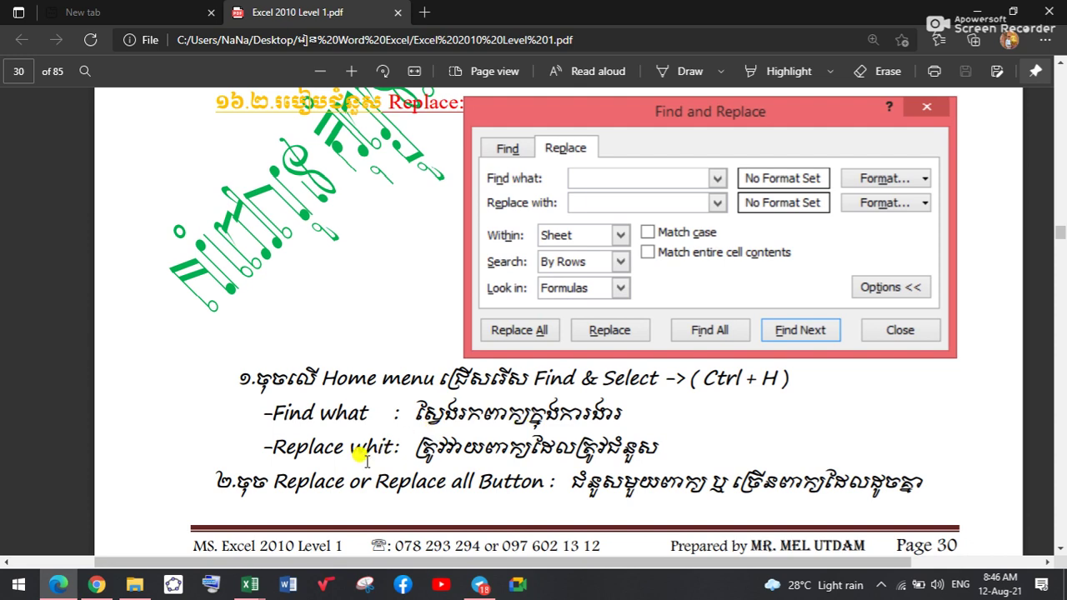
Step: Read the Page Setup section on page 31, covering orientation, scaling, paper size and print quality
scroll(393, 428, down, 4)
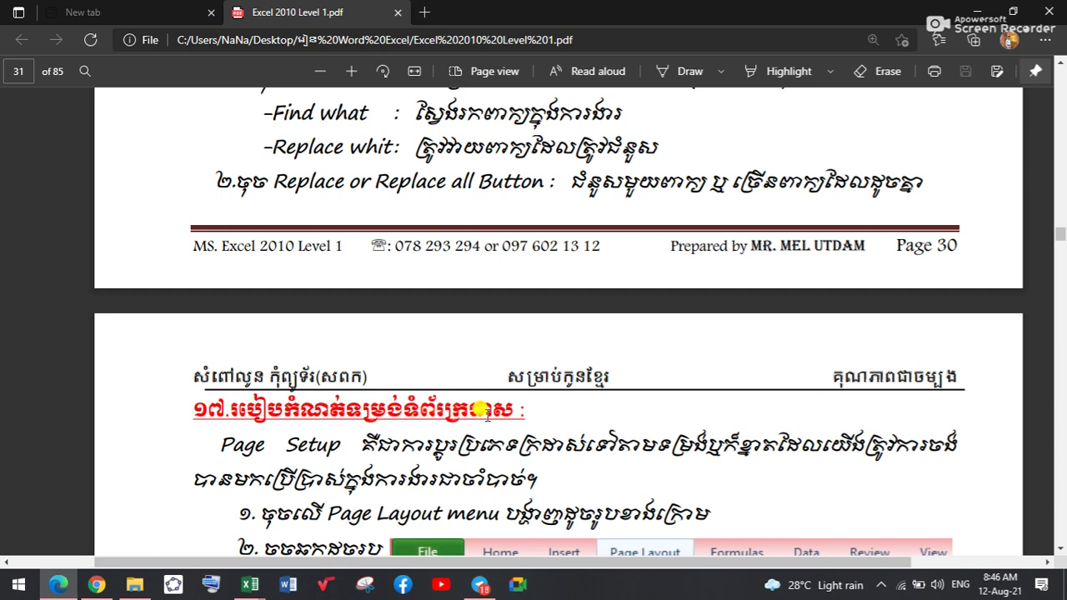
scroll(488, 416, down, 4)
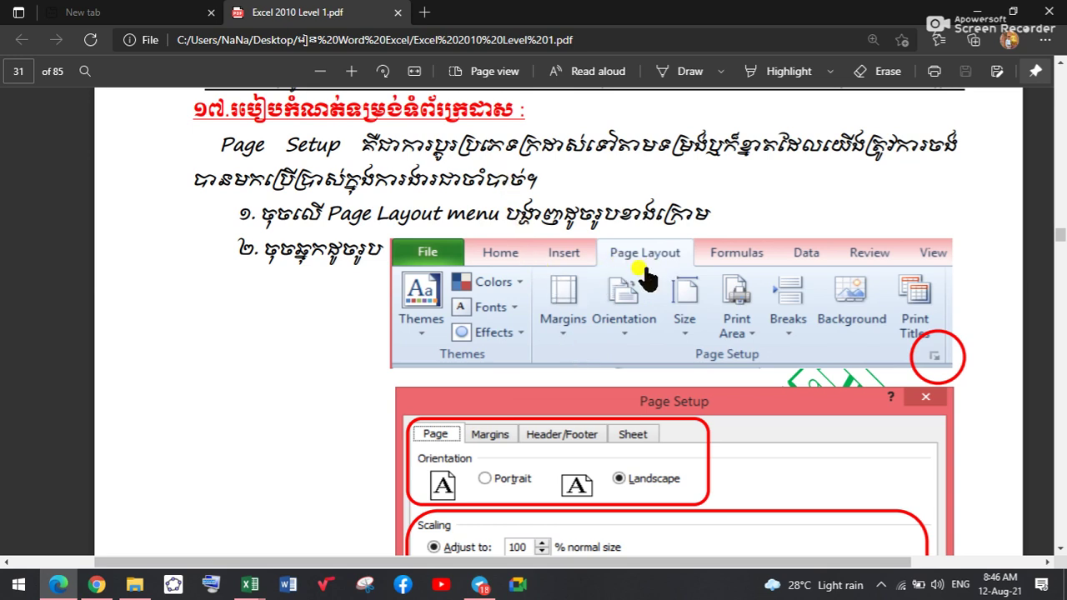
scroll(564, 325, down, 3)
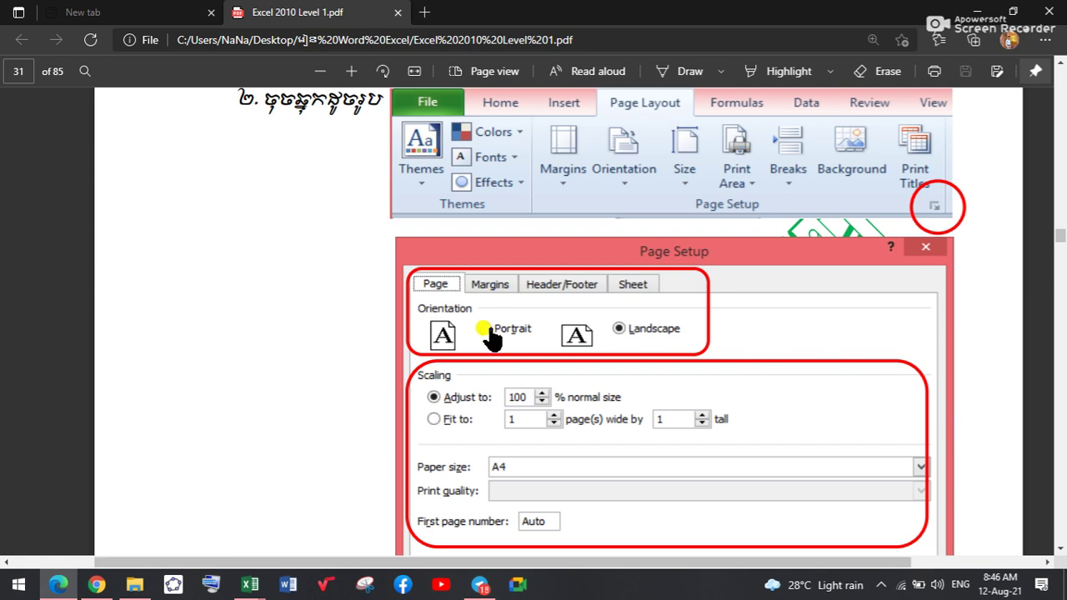
scroll(553, 405, down, 4)
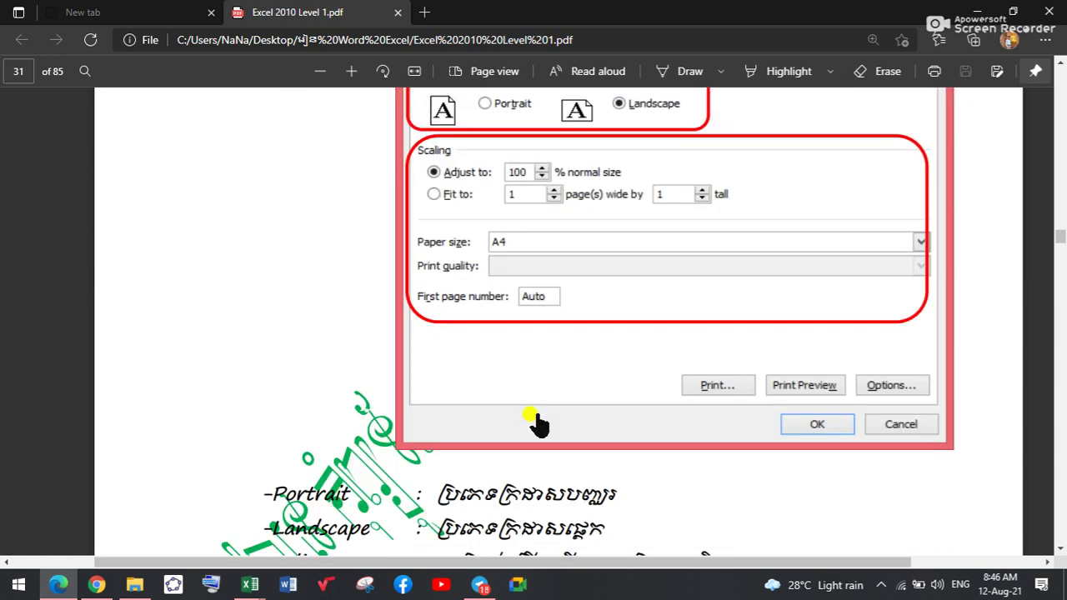
scroll(558, 369, down, 4)
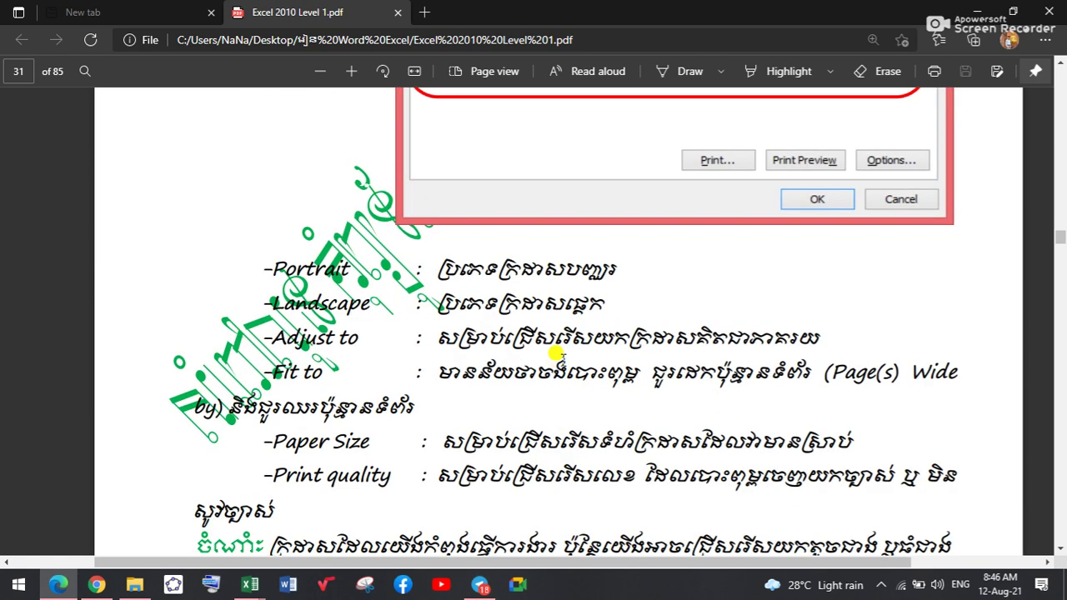
scroll(558, 355, down, 3)
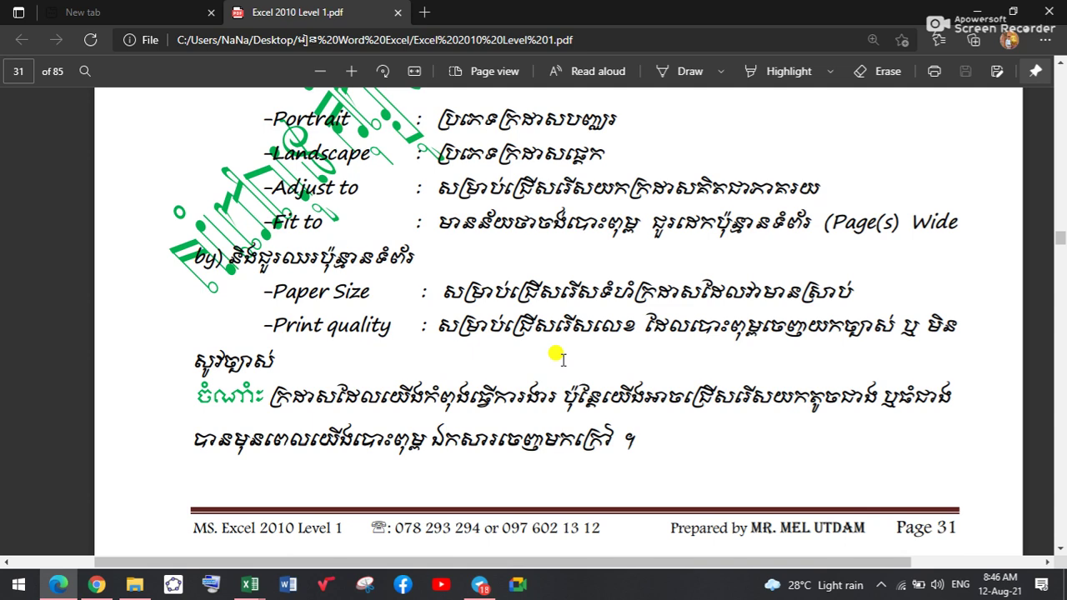
scroll(558, 357, up, 7)
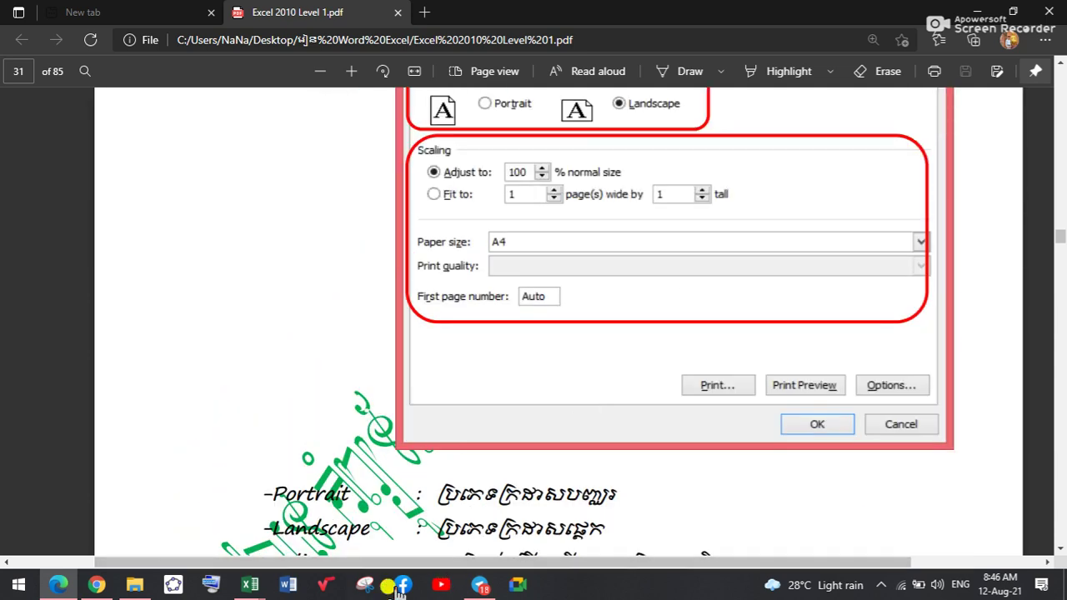
Step: Switch to the Excel.2010 workbook and look through its exercise sheets from 17 back to Sheet11 and on to 14.1
mouse_move(250, 583)
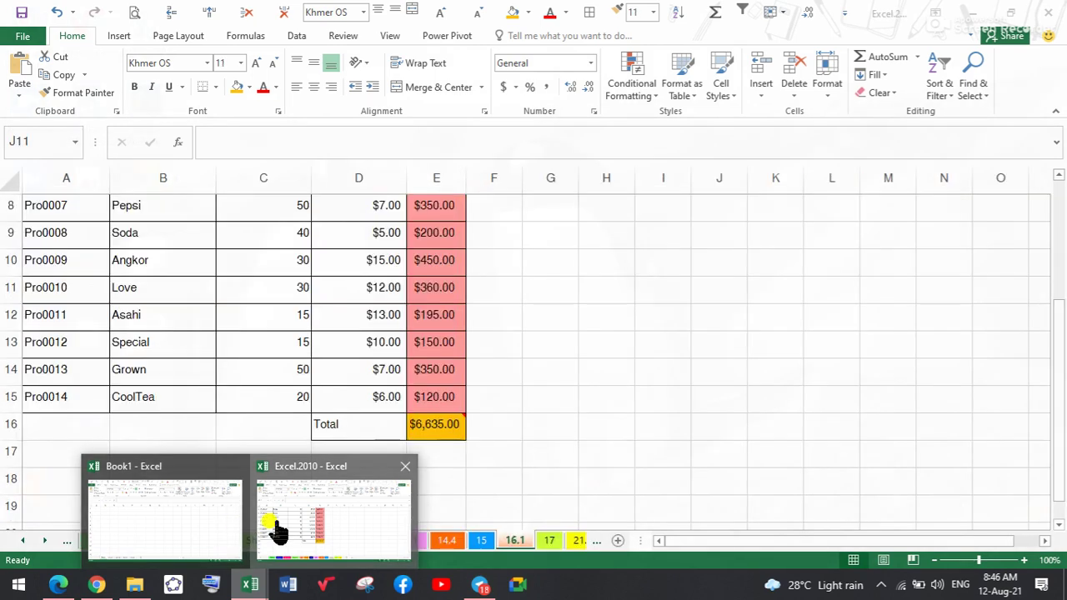
click(275, 526)
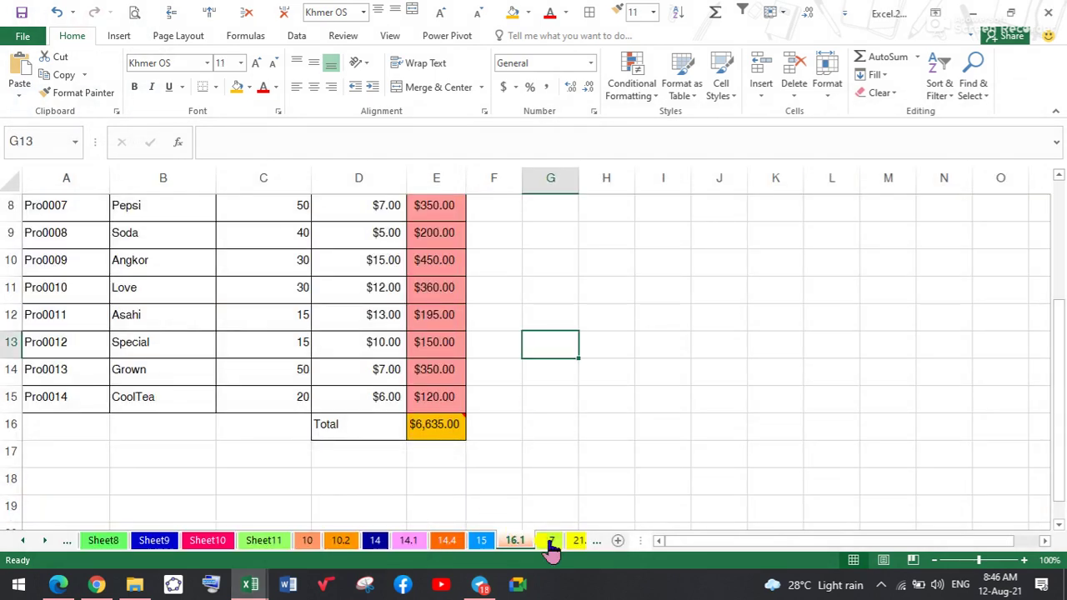
click(547, 548)
click(447, 540)
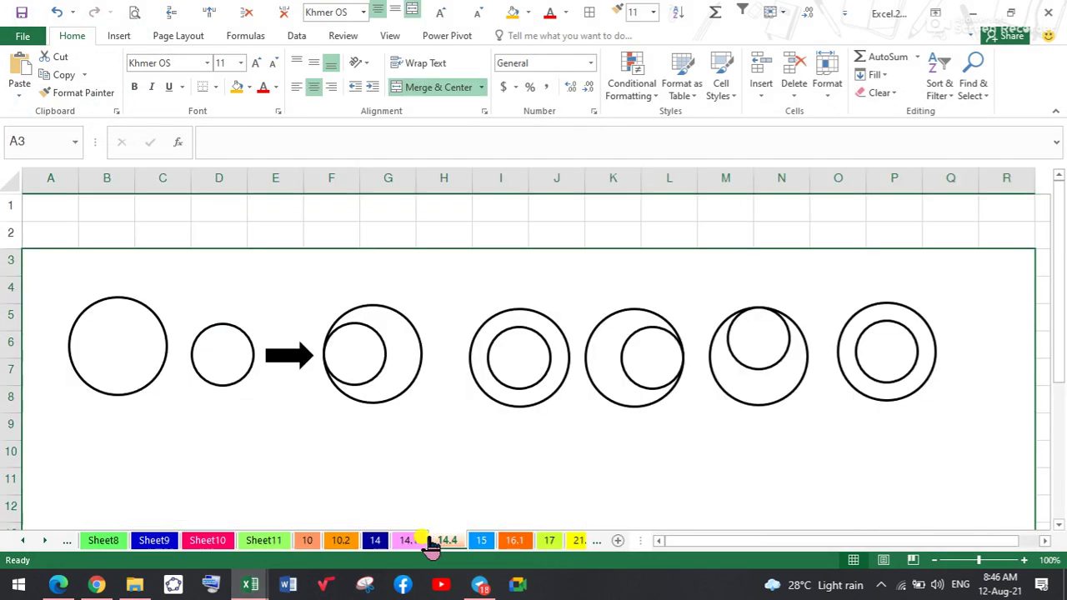
click(409, 540)
click(364, 541)
click(343, 542)
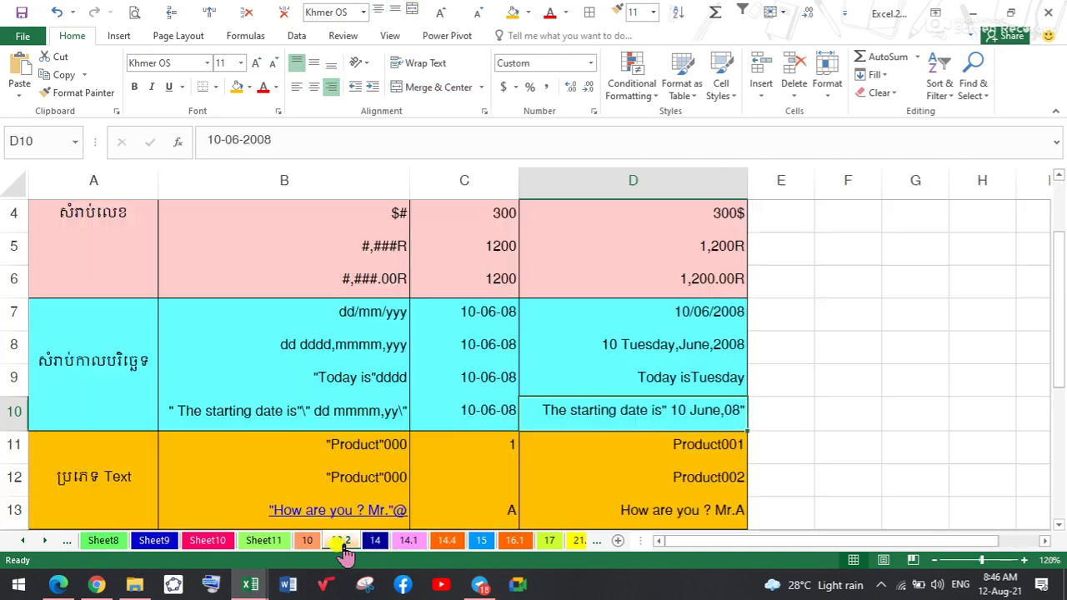
click(301, 544)
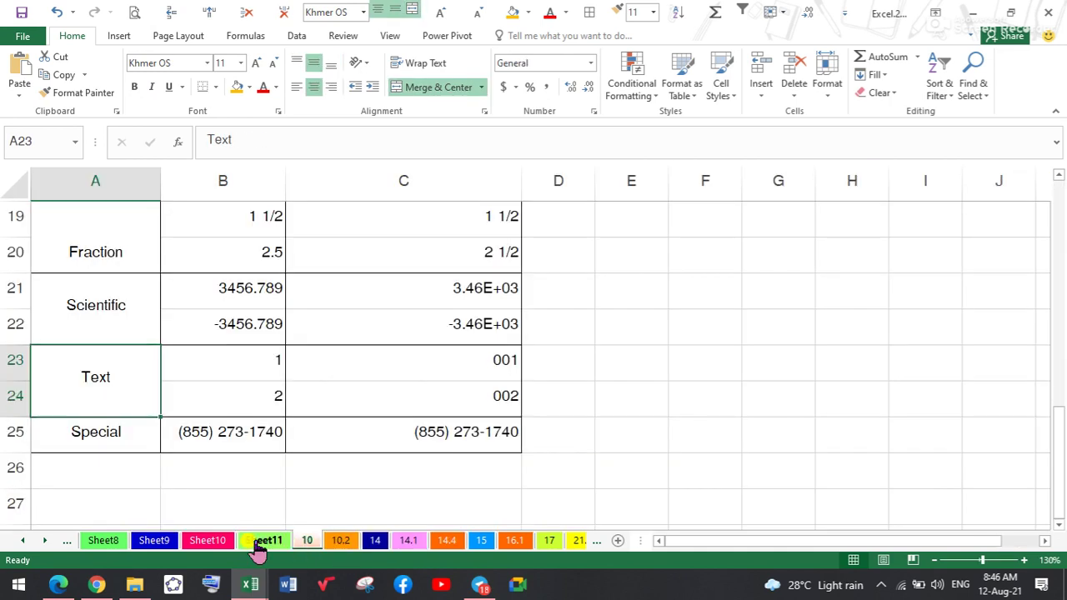
click(262, 543)
click(305, 543)
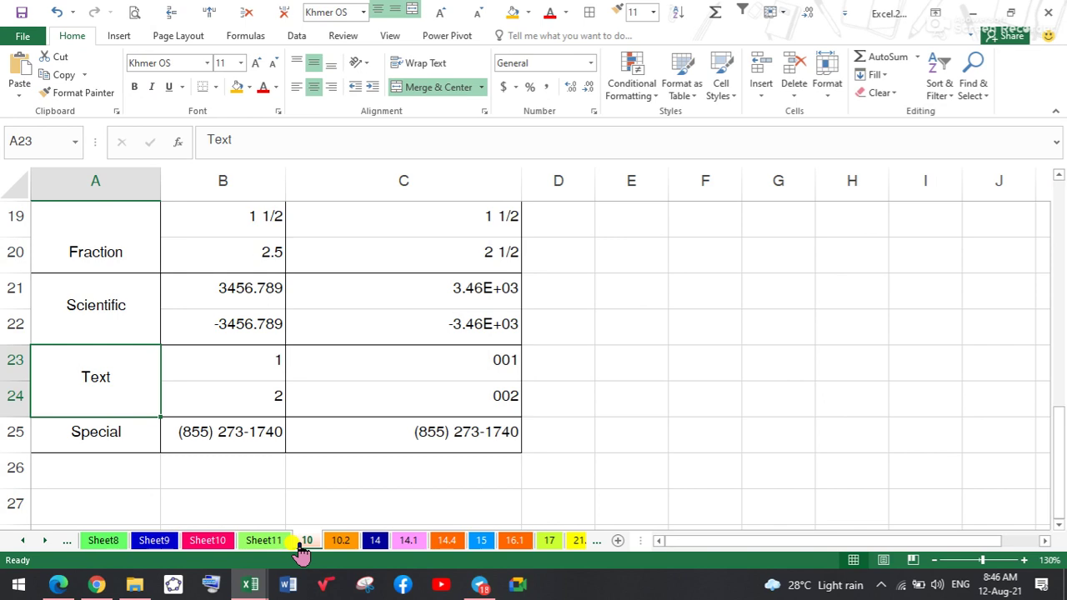
click(375, 542)
click(408, 542)
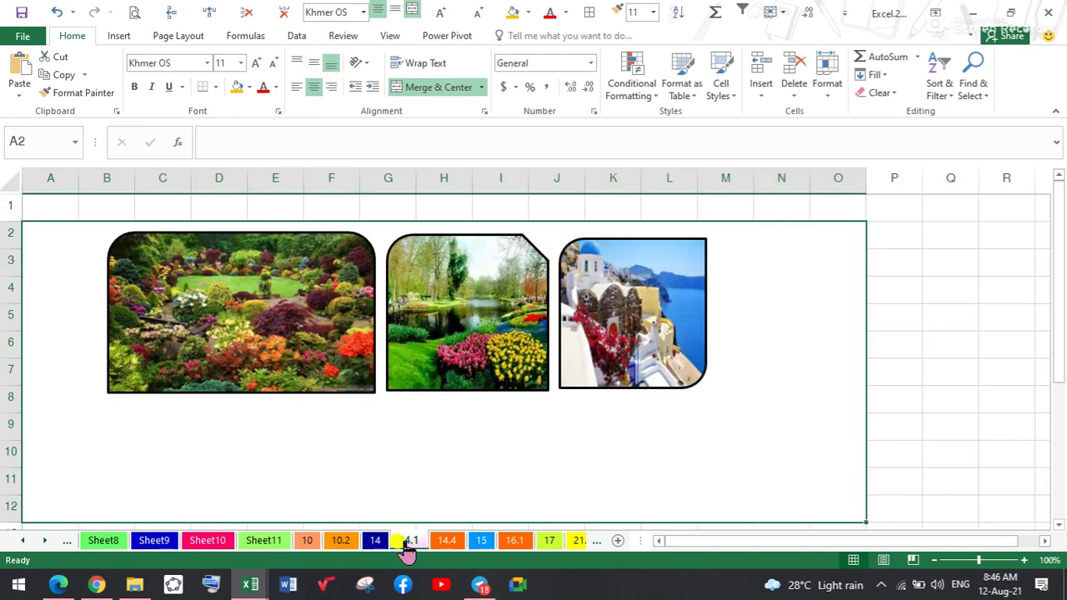
Step: Check Sheet10 and Sheet9, and open Sheet8 at the beginning of its table
click(214, 550)
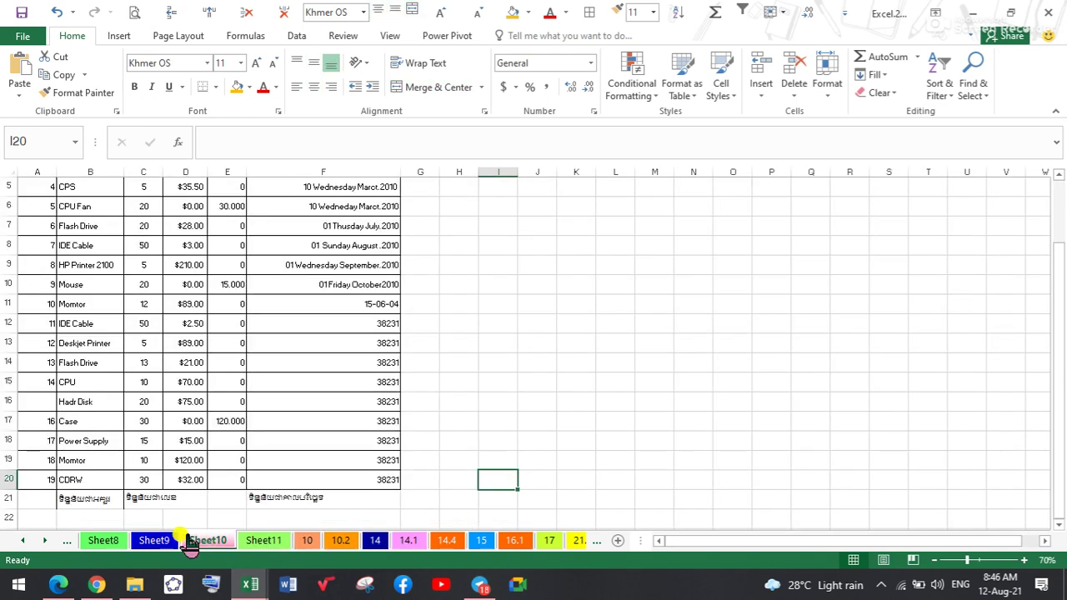
click(157, 541)
click(125, 542)
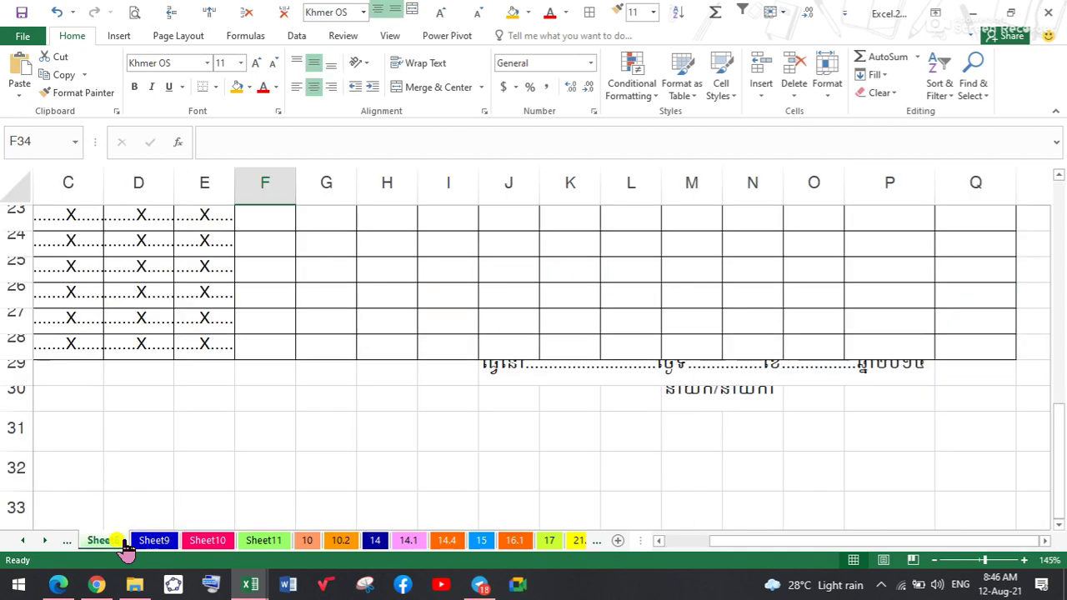
scroll(302, 467, up, 5)
scroll(305, 465, up, 1)
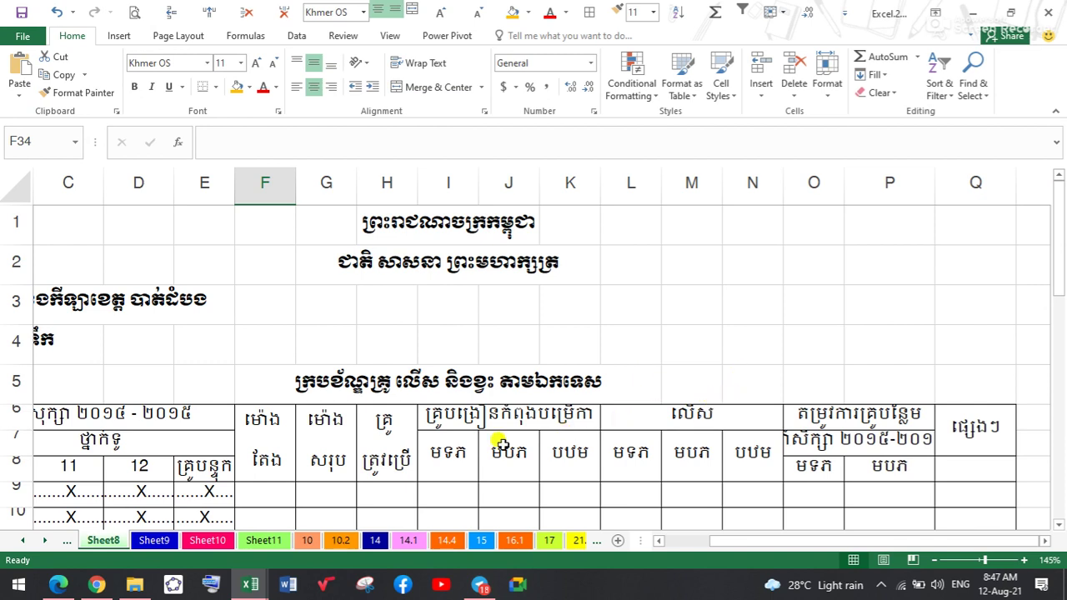
Step: Preview how Sheet8 will print, and return to the sheet's first columns
click(126, 12)
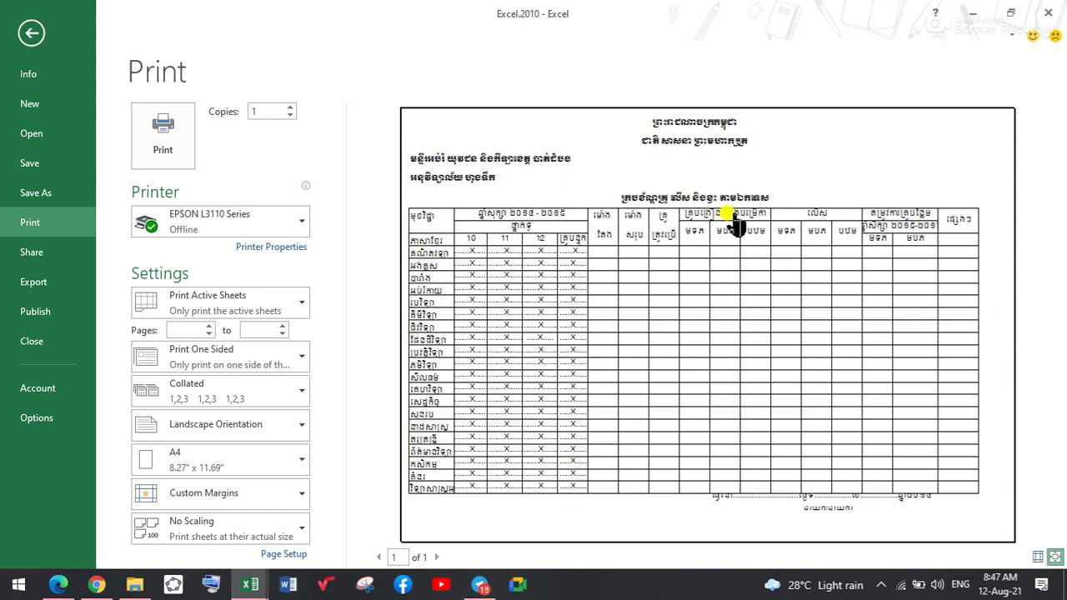
click(25, 42)
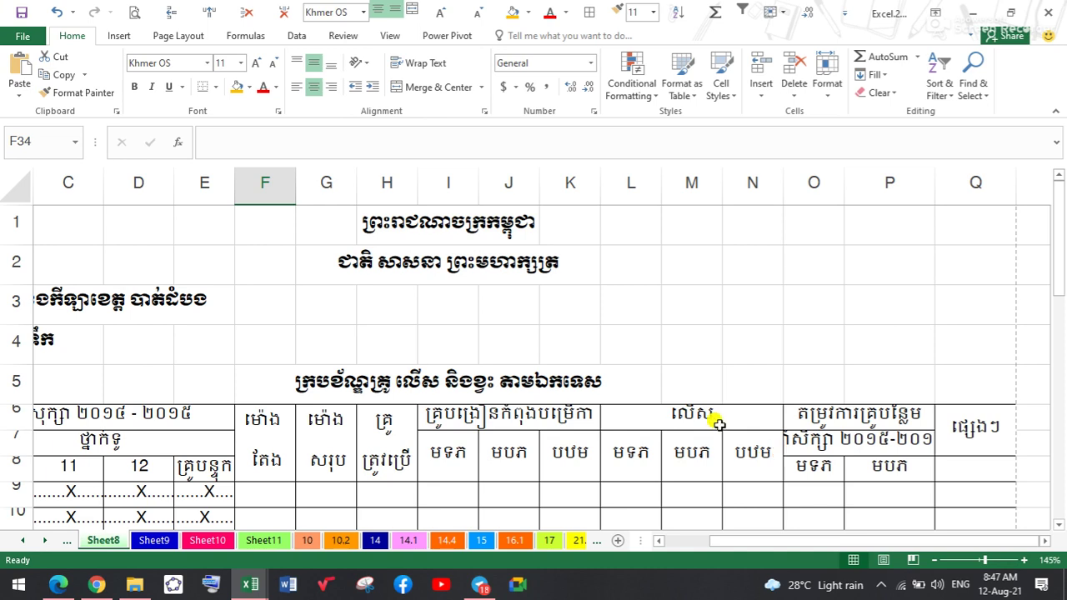
drag(774, 541, 730, 542)
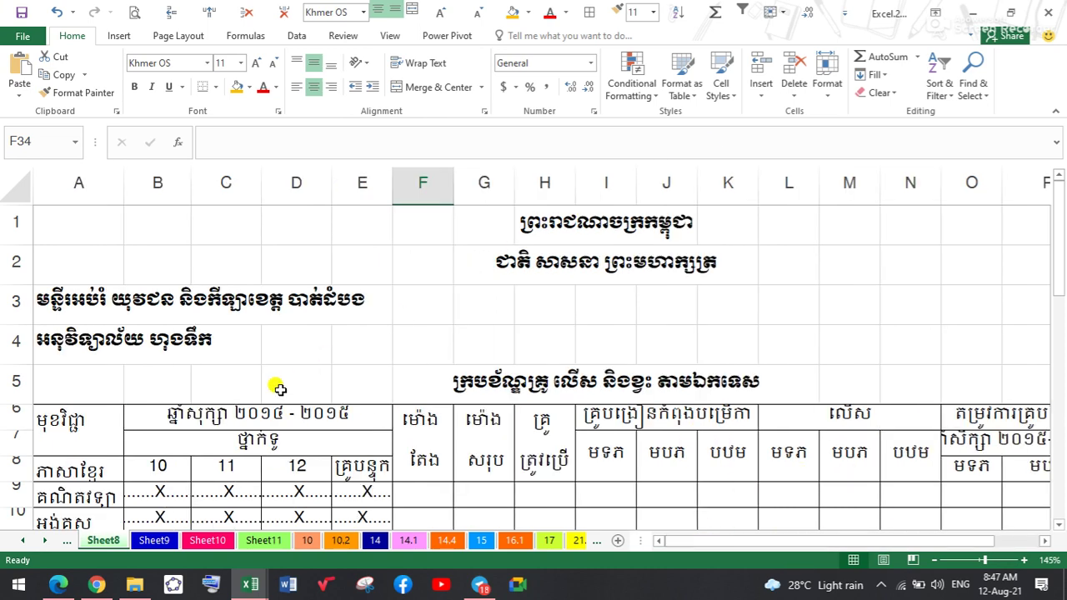
Step: Apply Middle Align to all cells of Sheet8
click(233, 409)
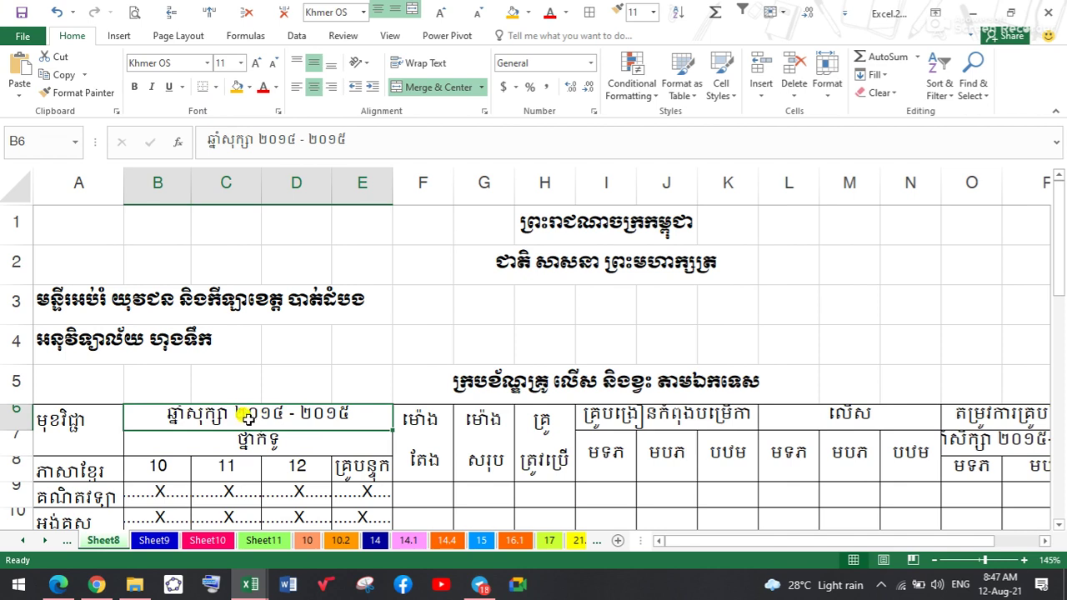
drag(41, 442, 1041, 439)
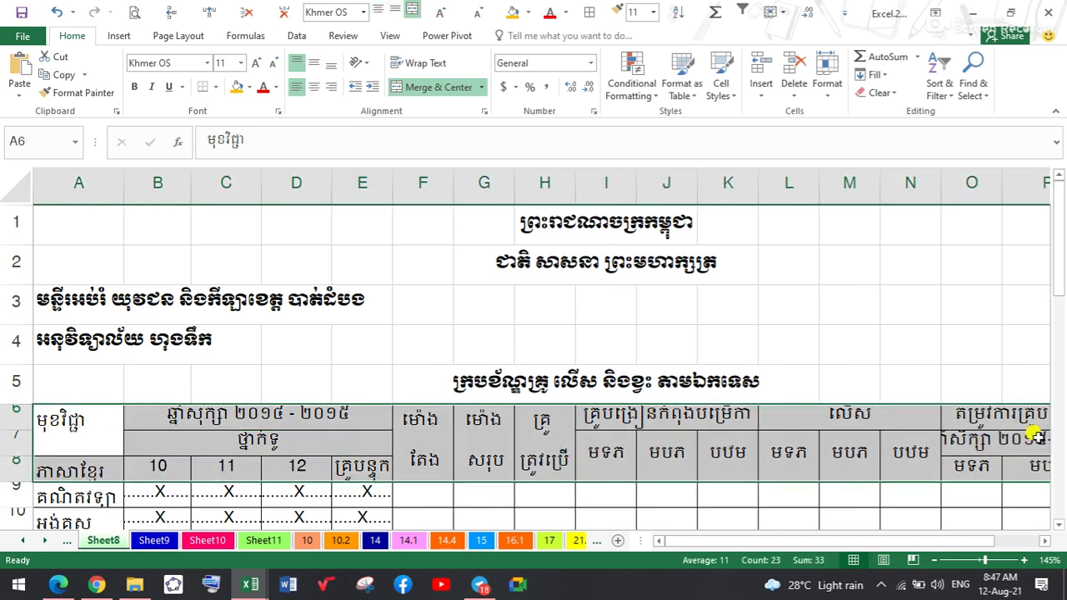
click(18, 192)
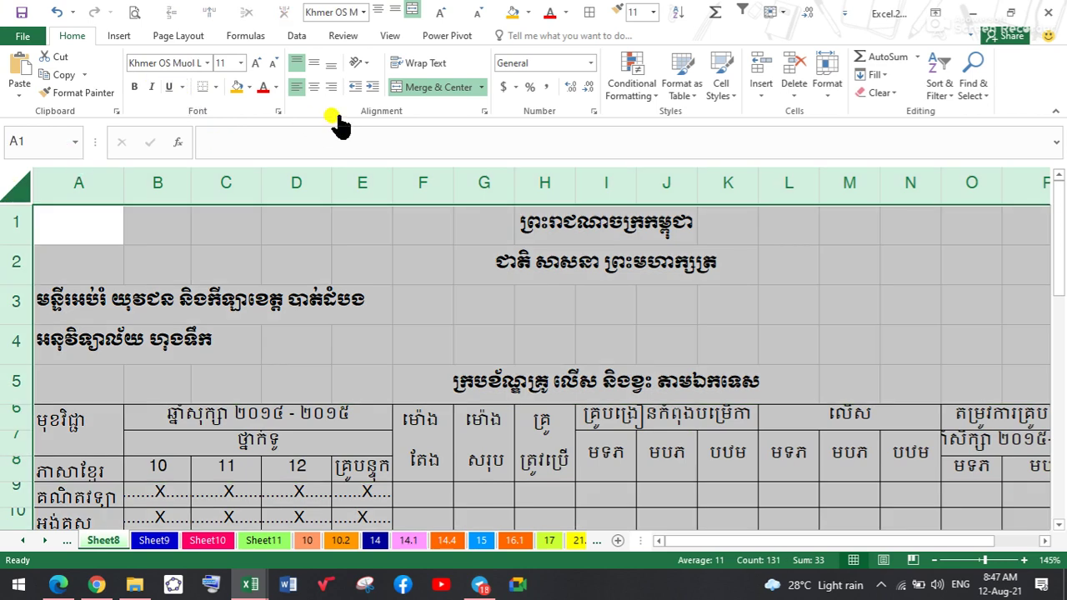
click(313, 73)
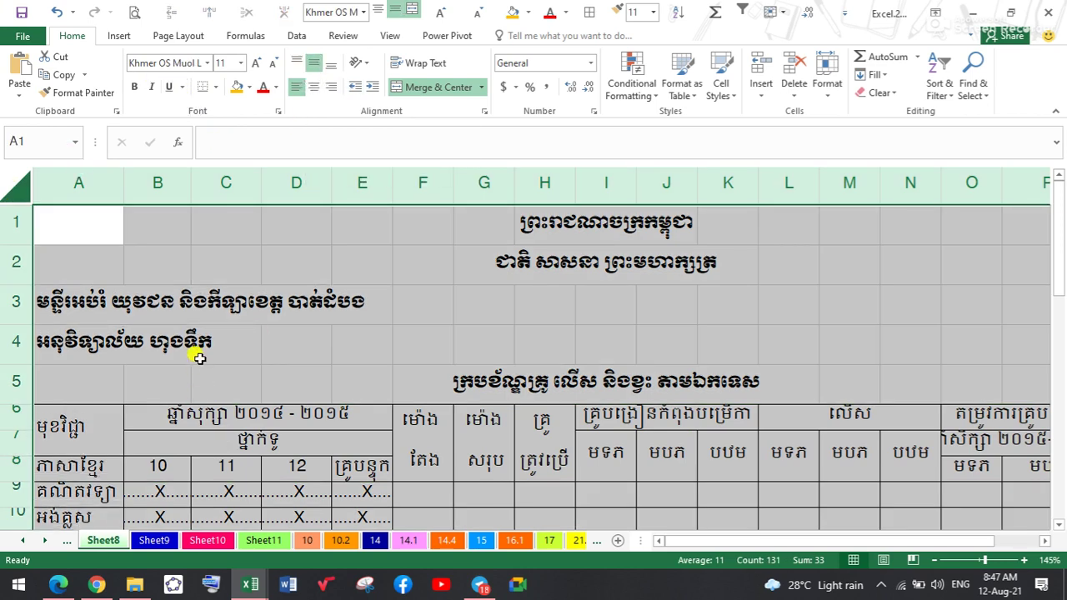
drag(189, 419, 912, 442)
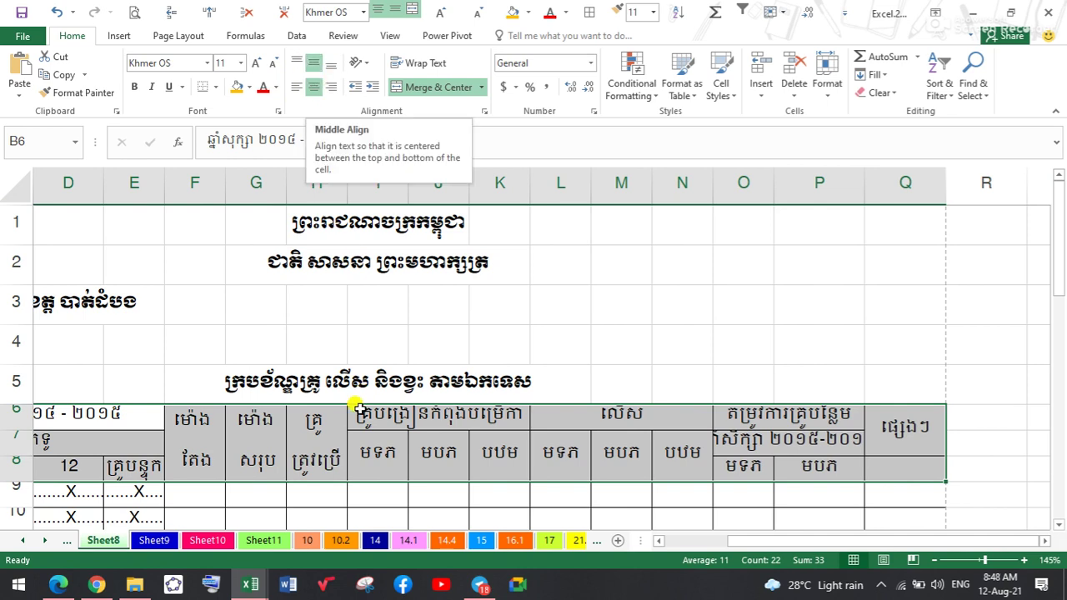
click(431, 425)
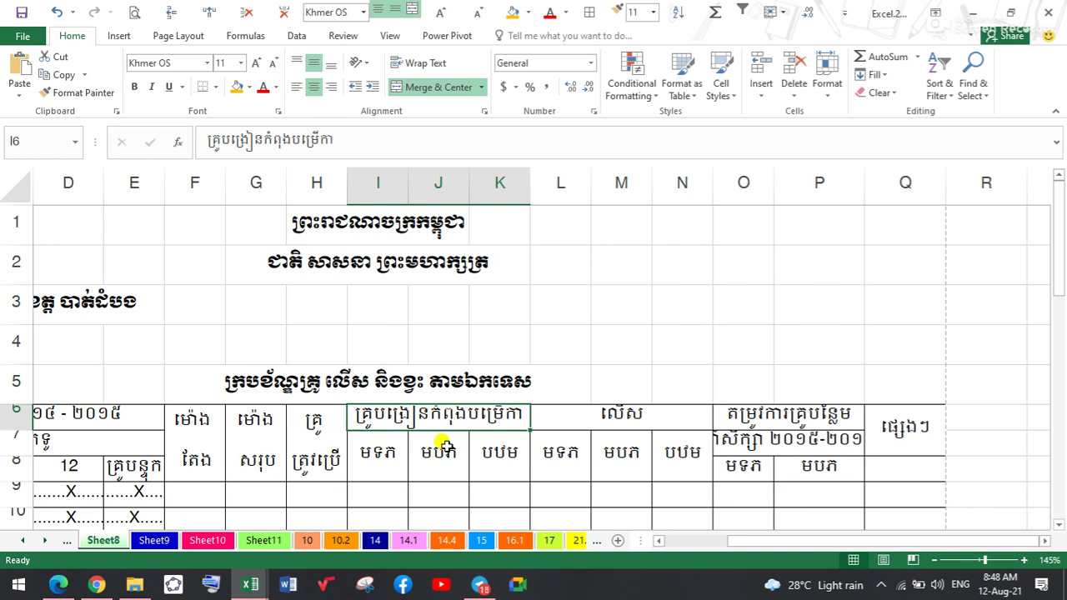
click(820, 447)
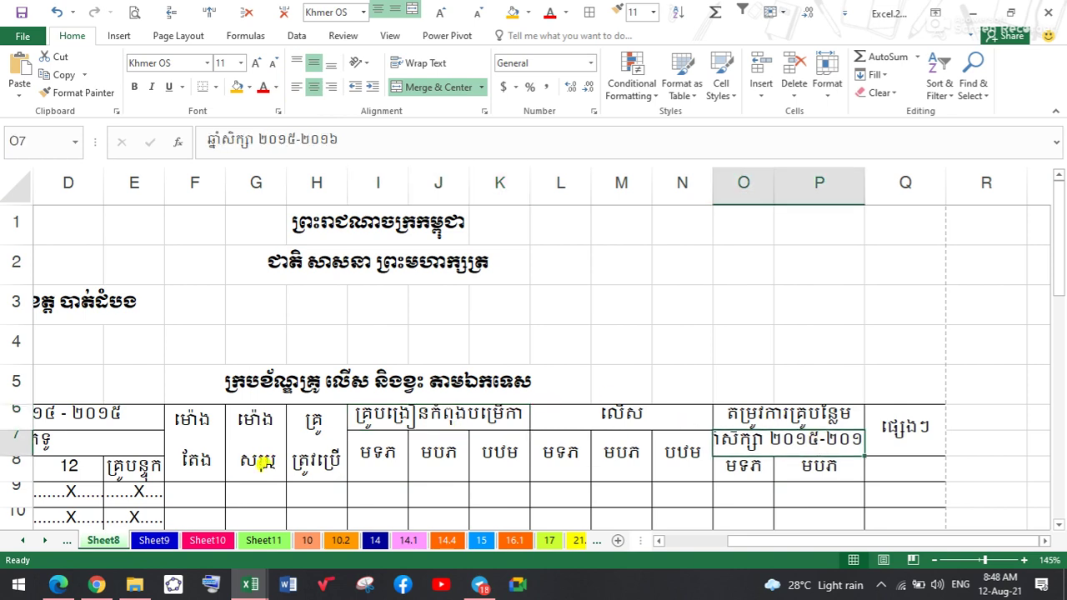
drag(207, 425, 865, 459)
click(867, 461)
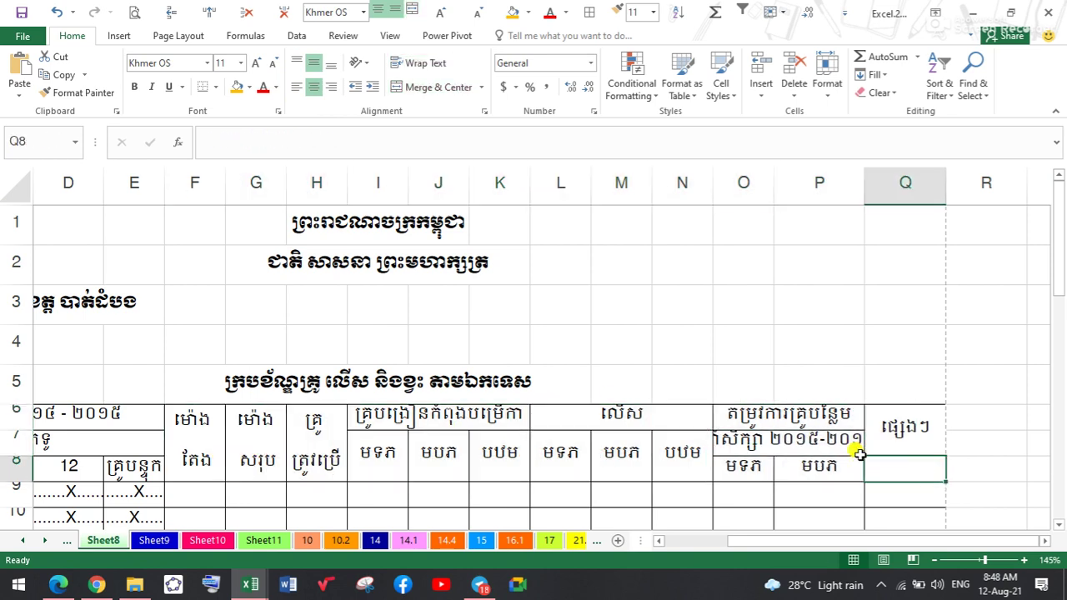
drag(209, 425, 892, 458)
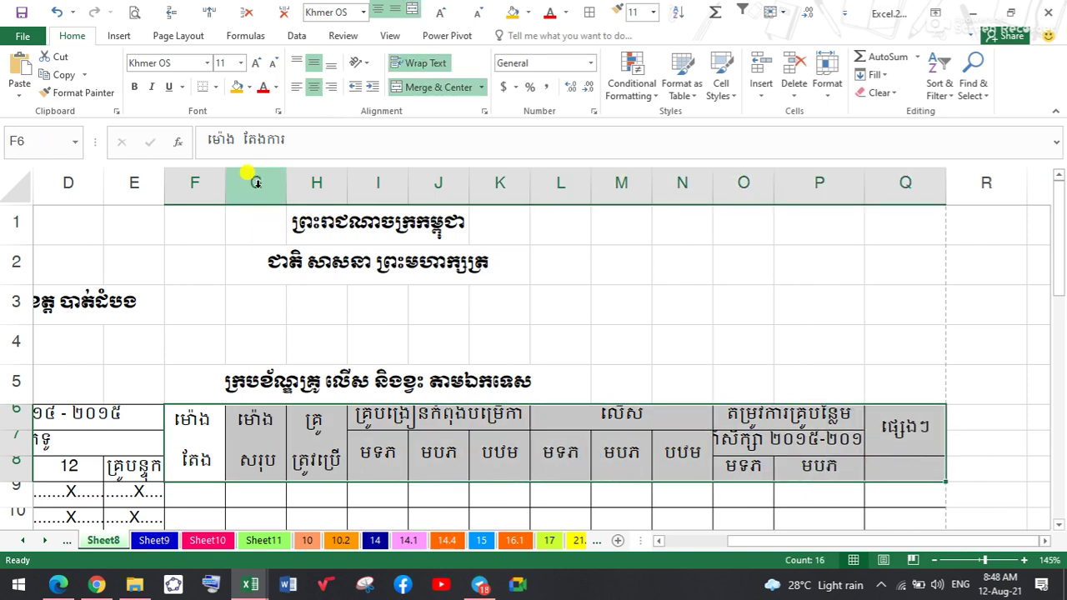
Step: Widen column F until its heading "ម៉ោង តែងការ" shows in full
drag(225, 188, 232, 195)
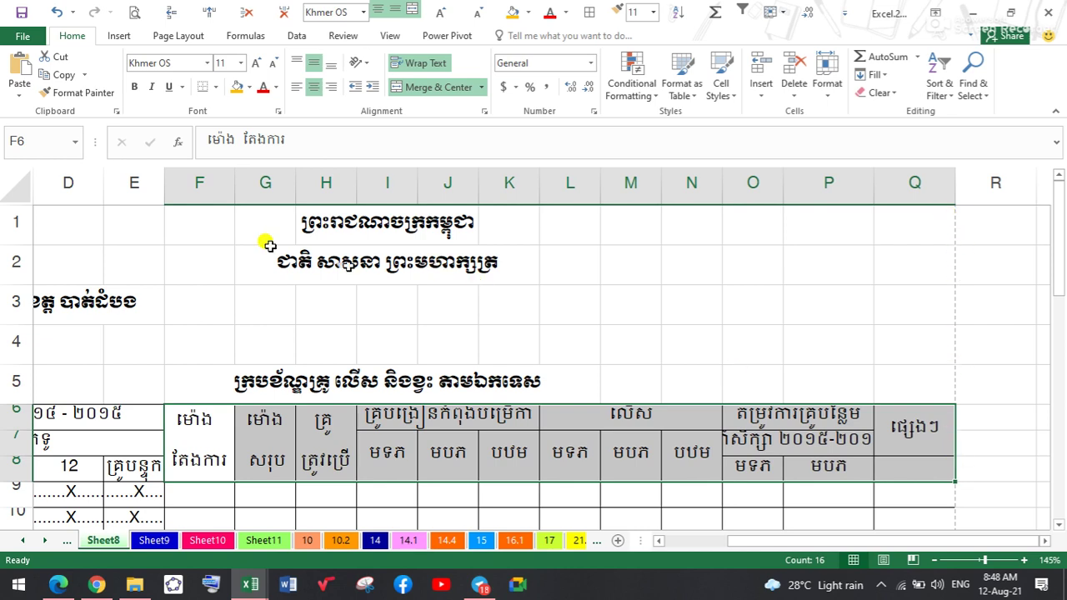
drag(209, 183, 875, 186)
click(586, 470)
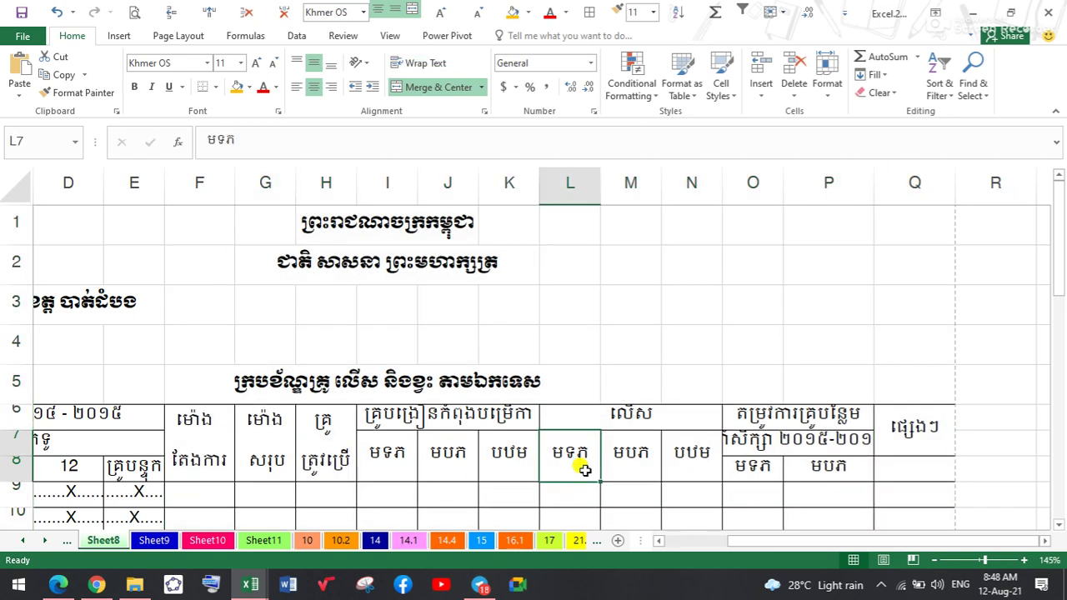
Step: Widen column O until the merged heading "ឆ្នាំសិក្សា ២០១៥-២០១៦" in O7 fits completely
drag(784, 189, 802, 182)
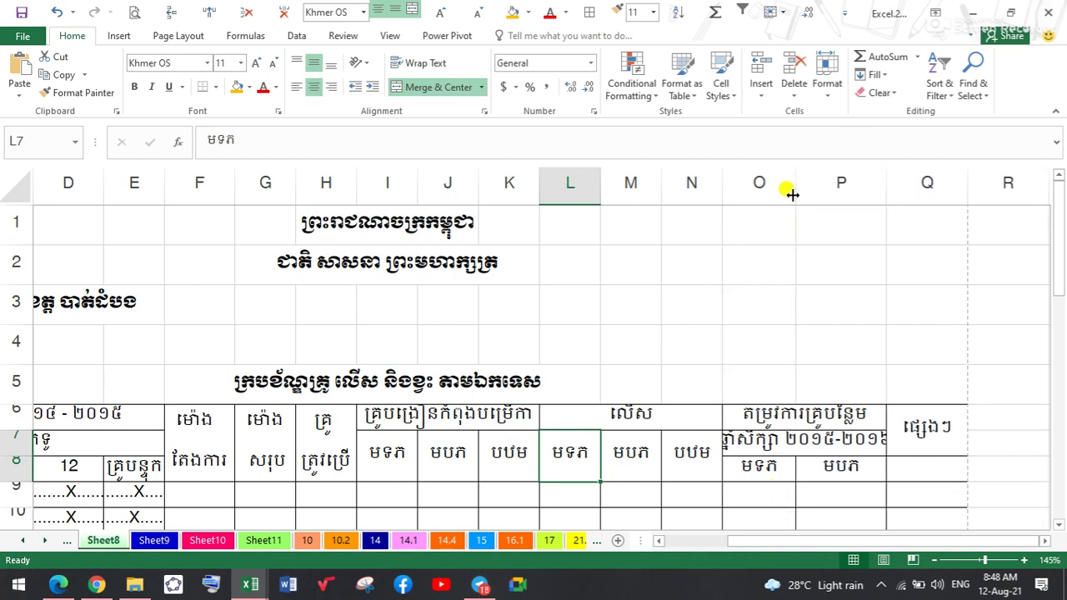
drag(796, 190, 815, 192)
click(816, 185)
click(793, 215)
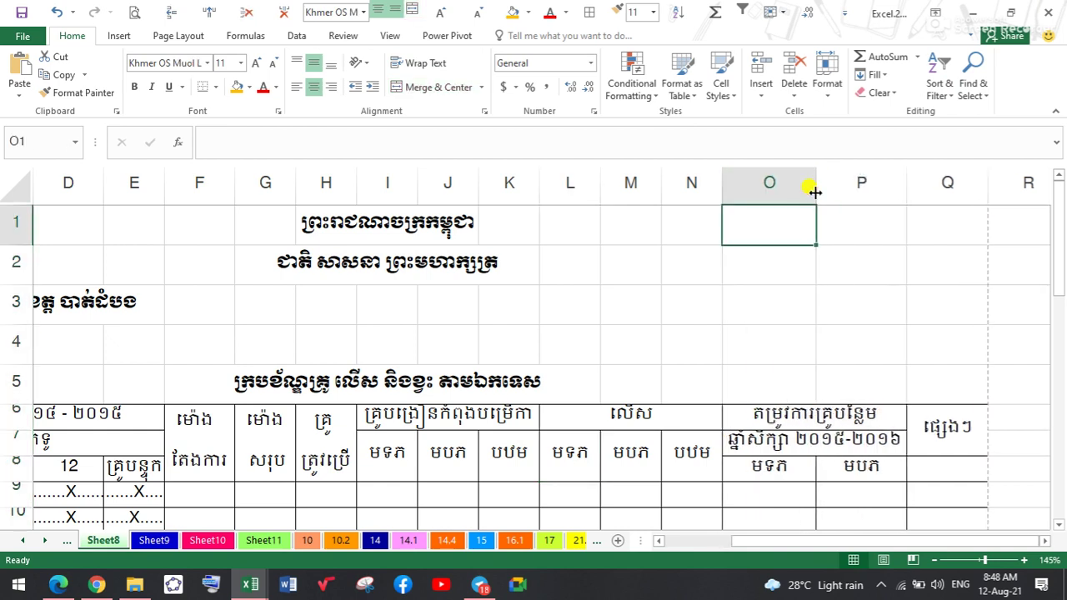
Step: Increase the height of the table's heading rows 6 to 8
click(219, 456)
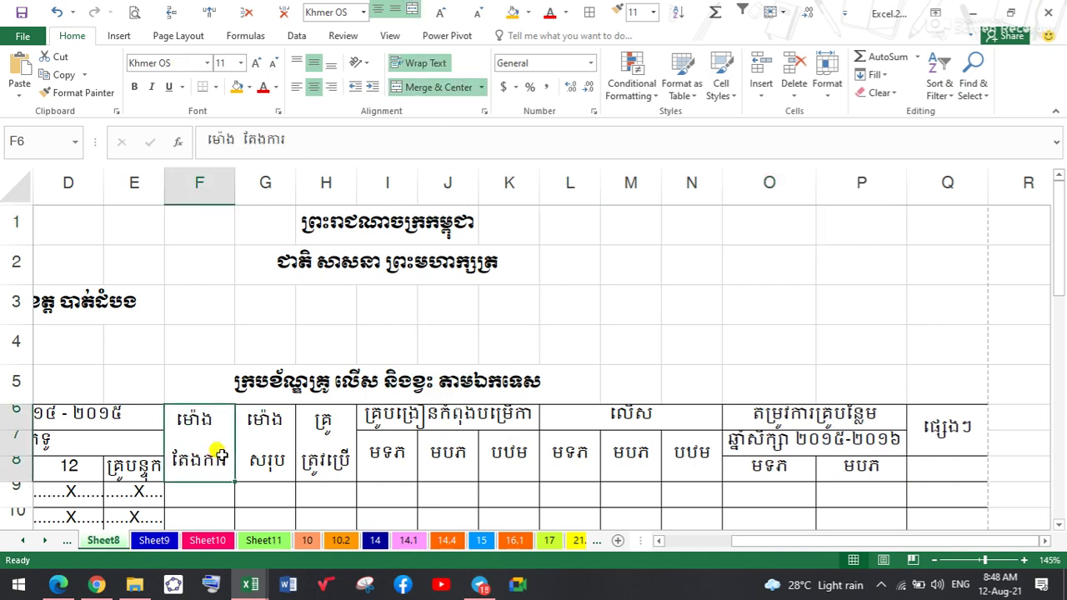
drag(216, 423, 909, 447)
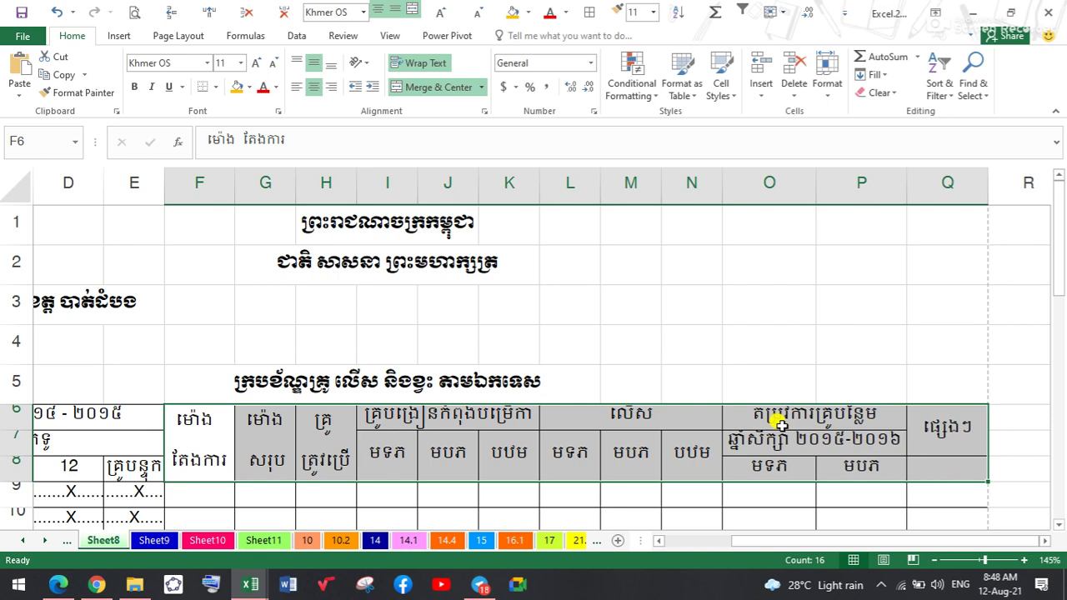
click(619, 274)
drag(5, 414, 18, 462)
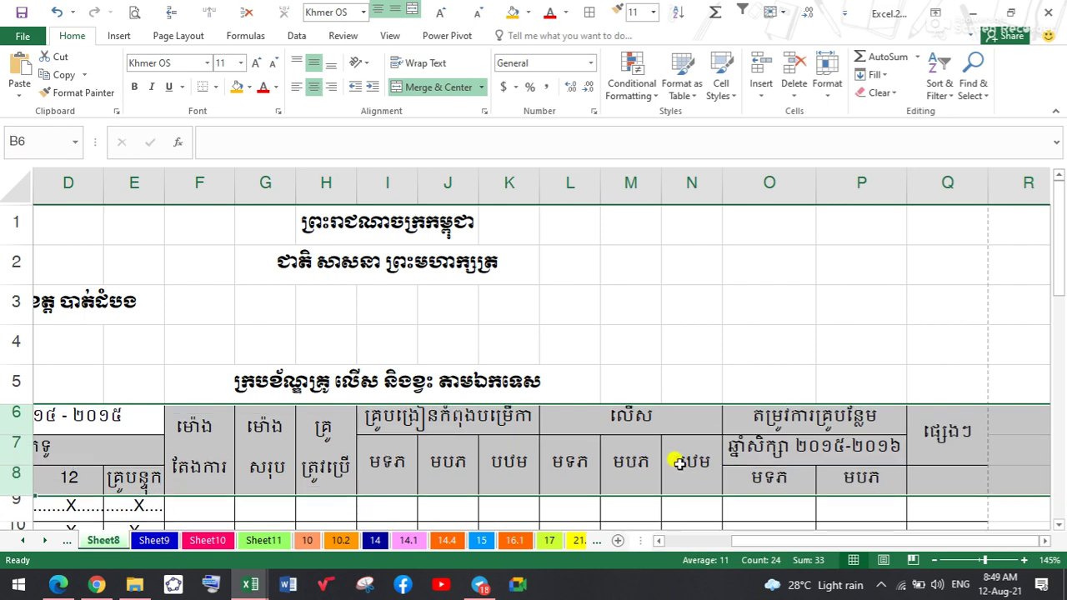
Step: Correct the heading in I6 to "គ្រូបង្រៀនកំពុងបម្រើការ" and make rows 6 to 8 slightly taller
click(526, 422)
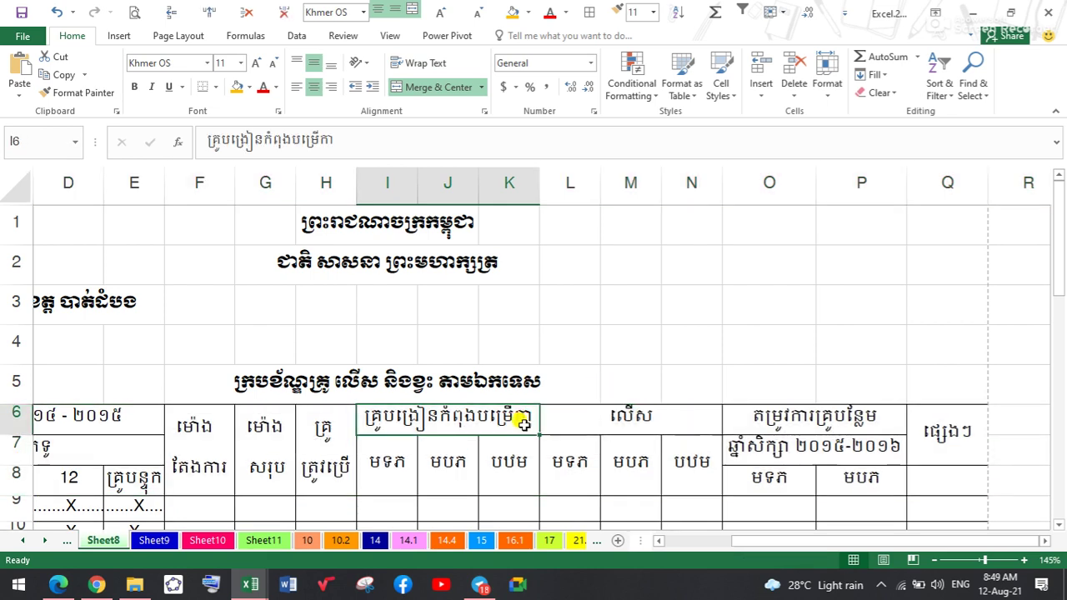
click(356, 146)
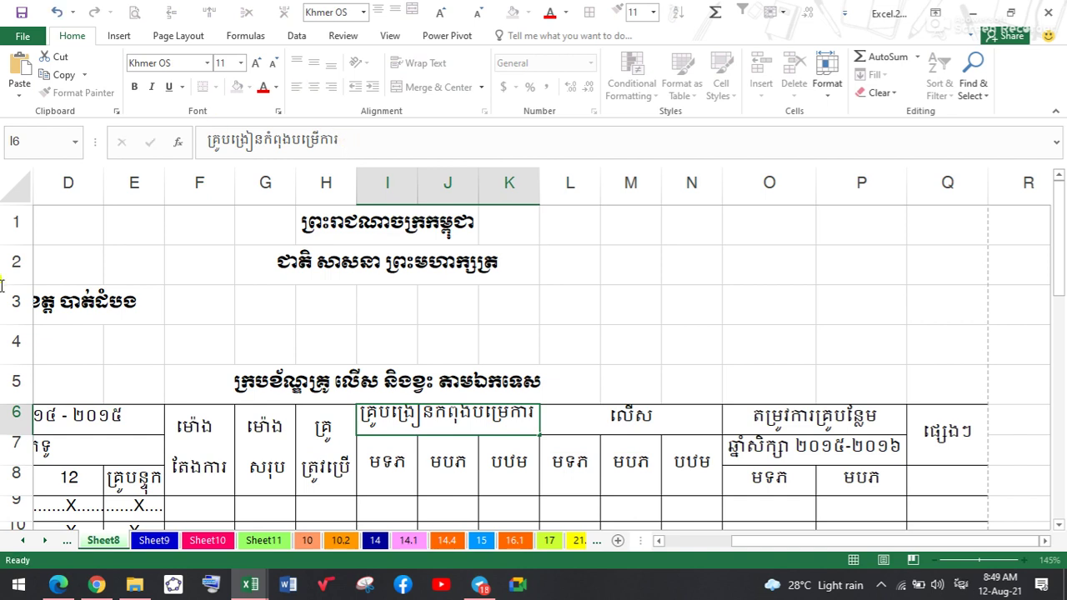
key(Return)
drag(15, 414, 25, 472)
Step: Correct the heading in B7 to "ថ្នាក់ទី"
click(110, 450)
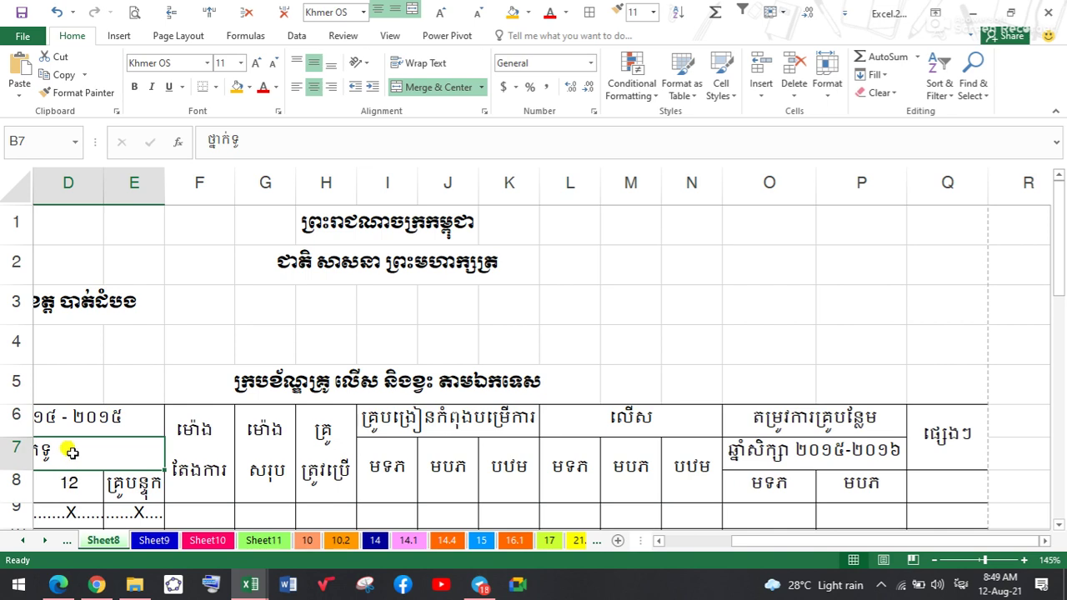
double_click(72, 450)
click(204, 450)
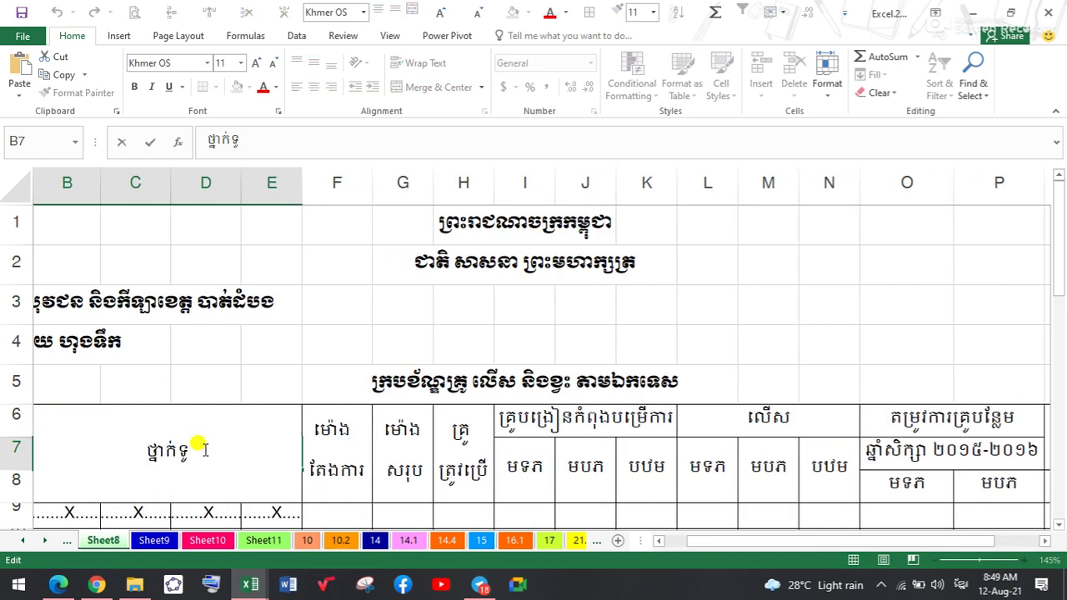
key(BackSpace)
key(BackSpace)
text(ី)
key(BackSpace)
key(Return)
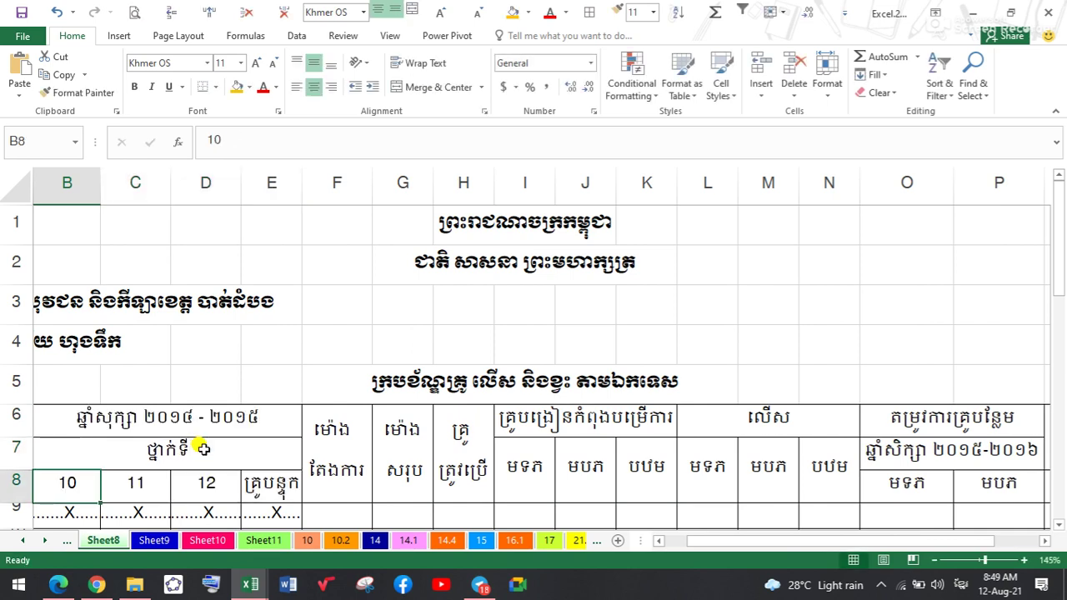
Step: Correct the spelling of the school year heading in B6 to "ឆ្នាំសិក្សា ២០១៤ - ២០១៥"
click(298, 343)
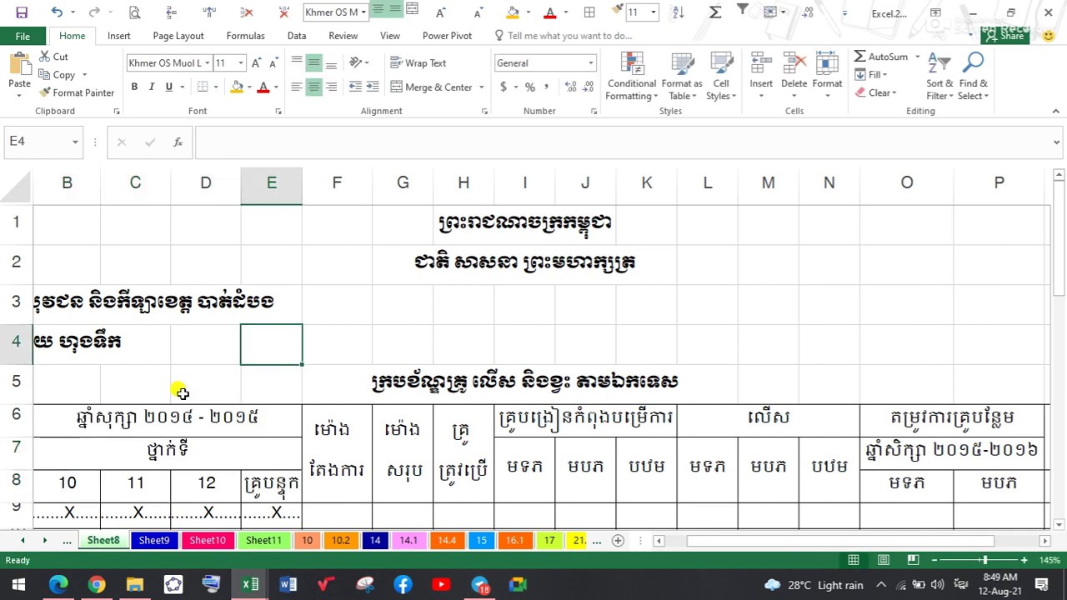
double_click(108, 414)
key(BackSpace)
key(BackSpace)
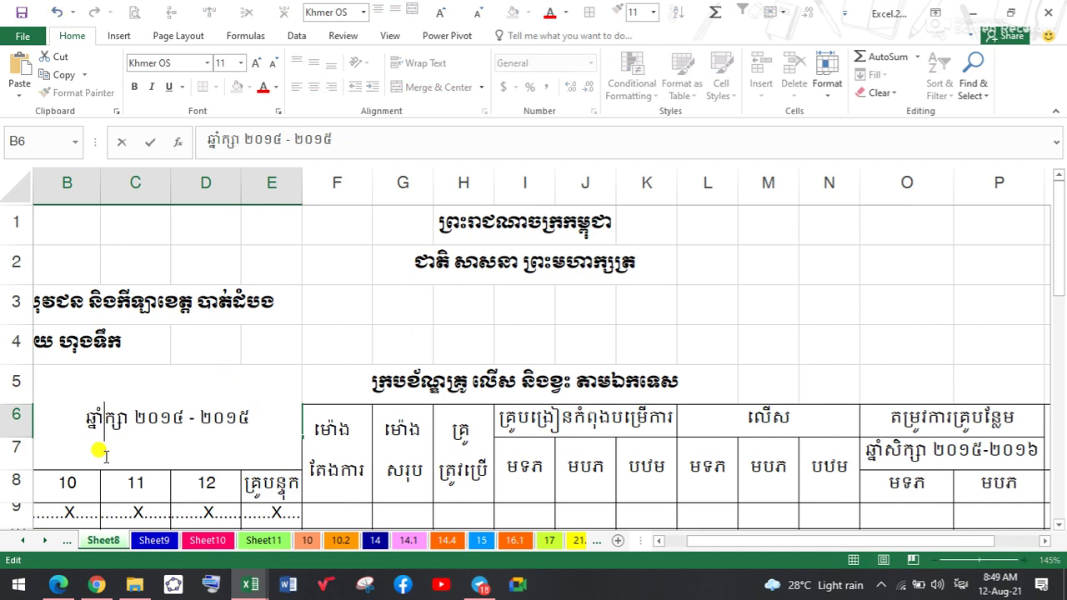
text(ិ)
key(BackSpace)
text(ស)
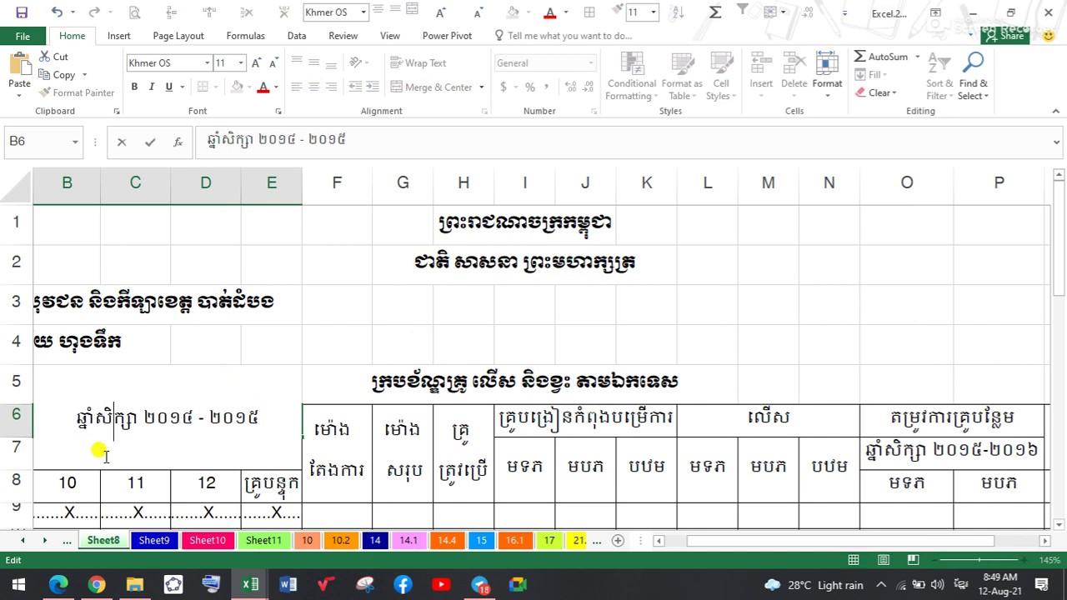
text(ិ)
key(Return)
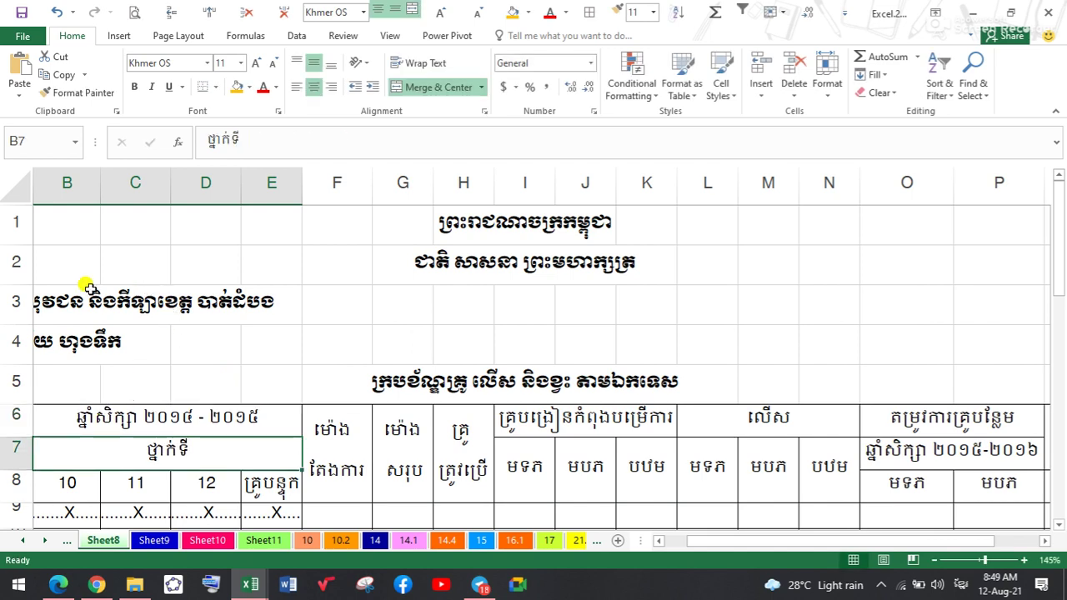
Step: Merge and center the two national title lines across G1:K1 and G2:K2
drag(822, 541, 799, 541)
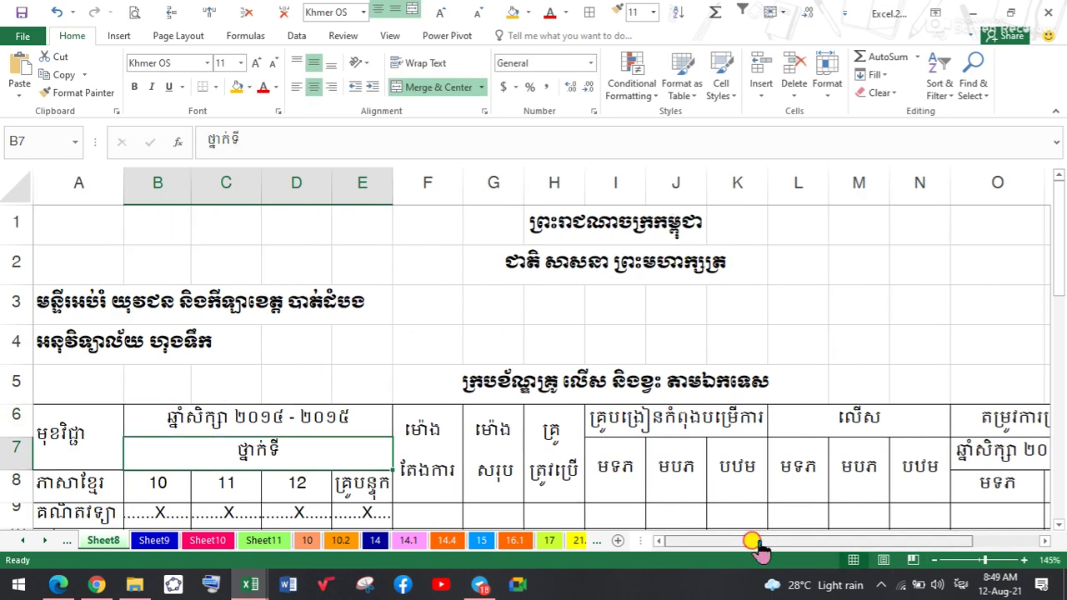
click(877, 313)
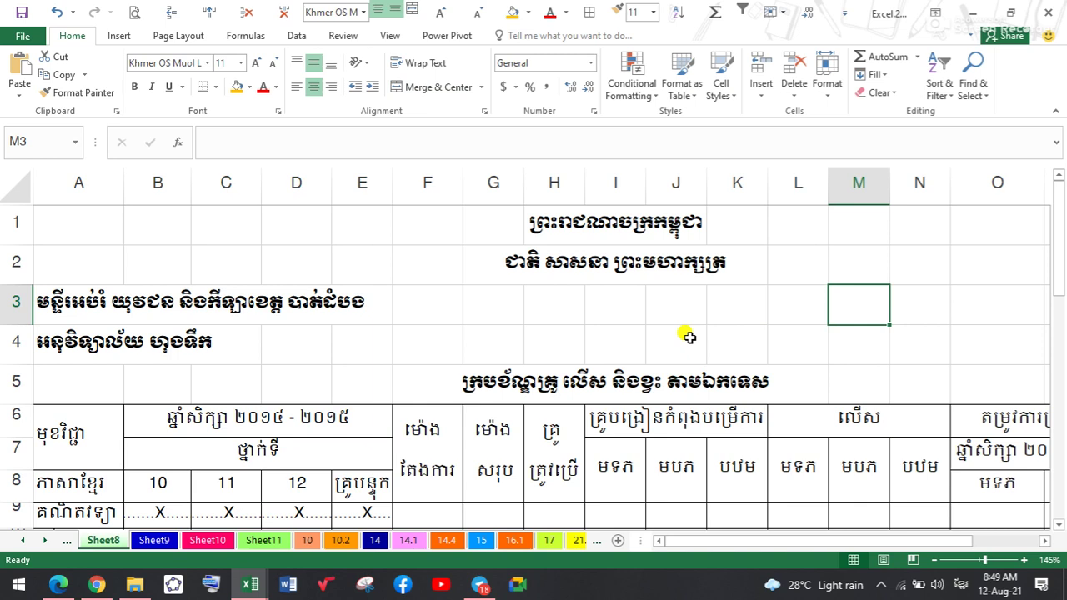
click(537, 271)
drag(512, 232, 714, 237)
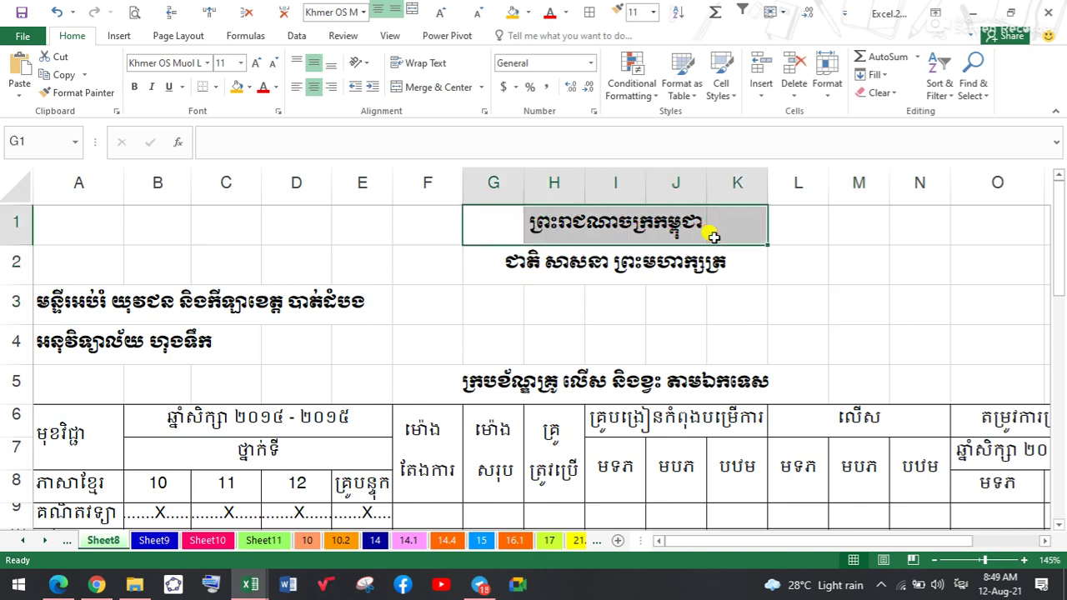
click(453, 88)
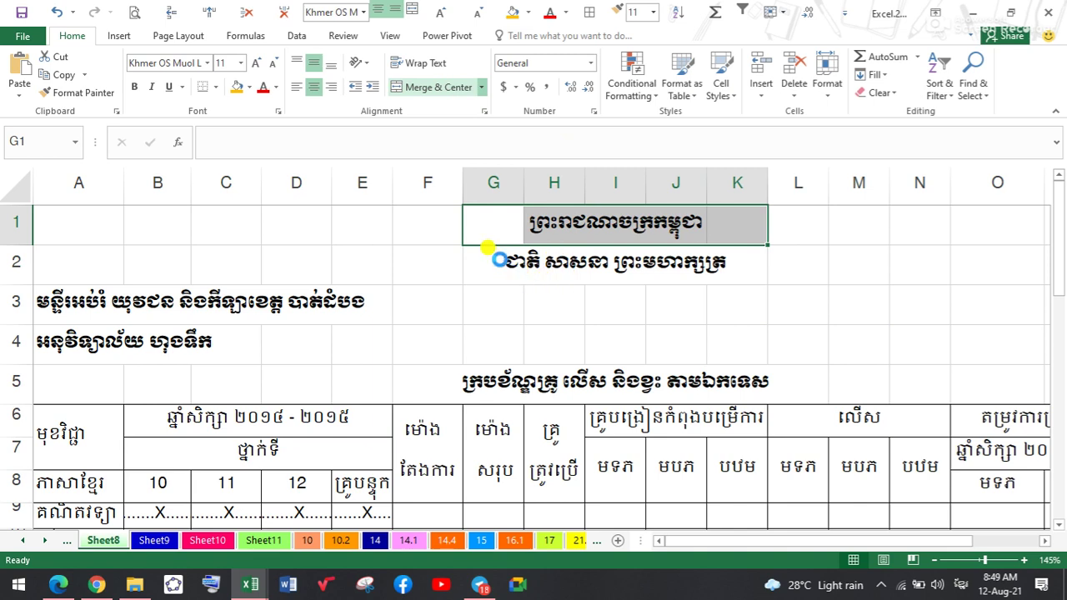
drag(493, 259, 733, 265)
click(433, 88)
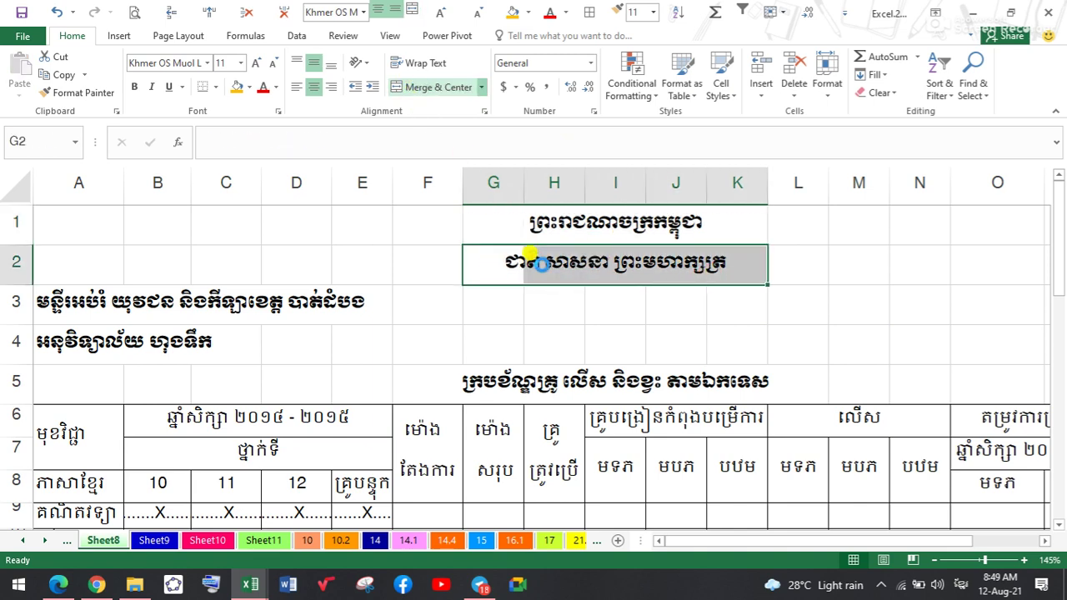
Step: Look over the table's rows, check the corrected Sheet8 in the print preview, and return to the sheet
scroll(471, 317, down, 5)
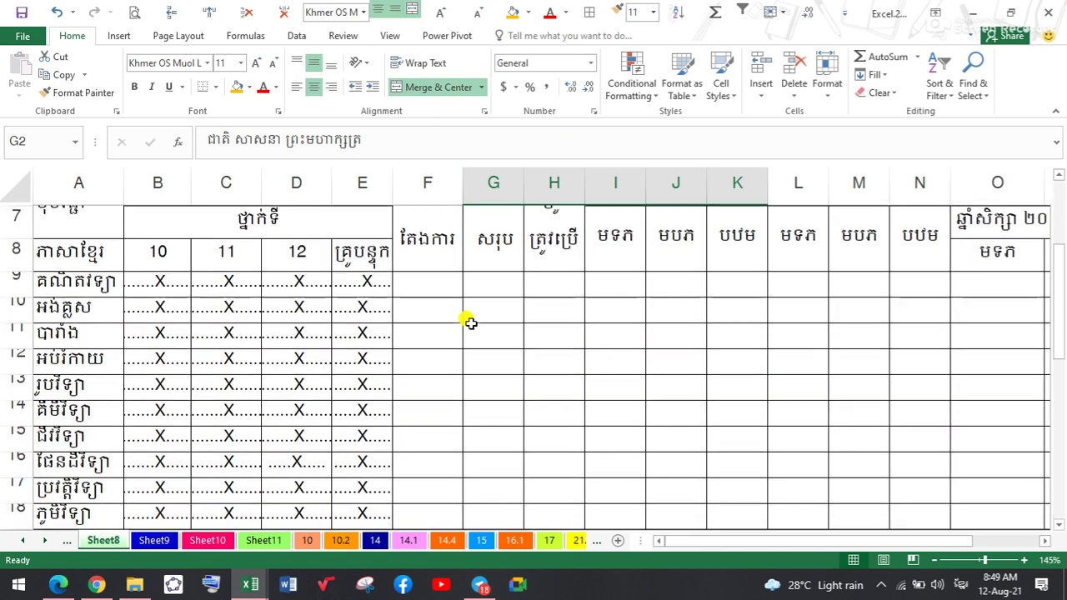
scroll(367, 377, up, 3)
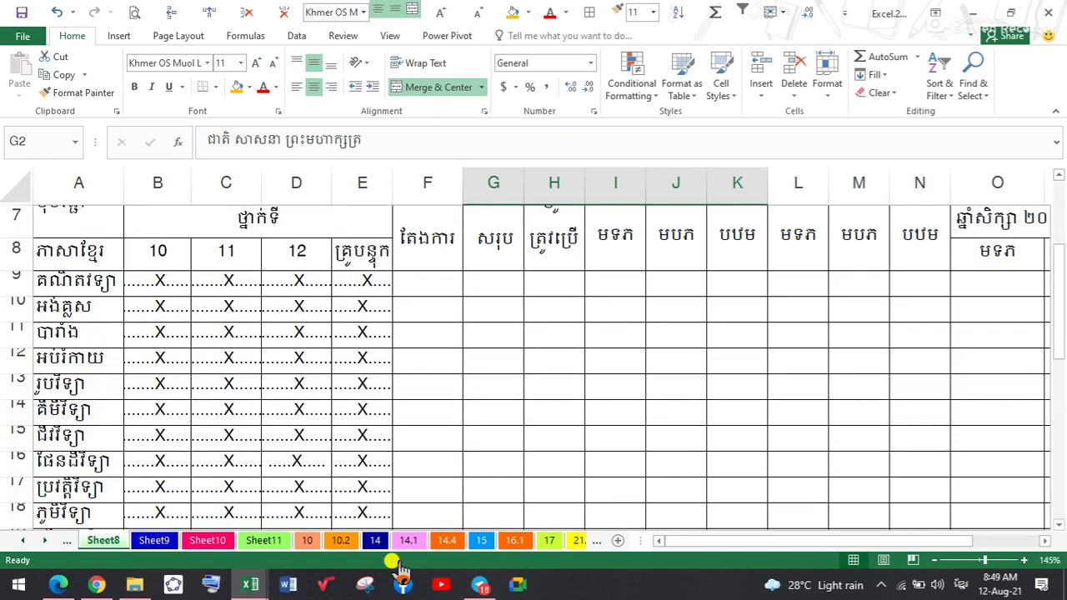
click(50, 350)
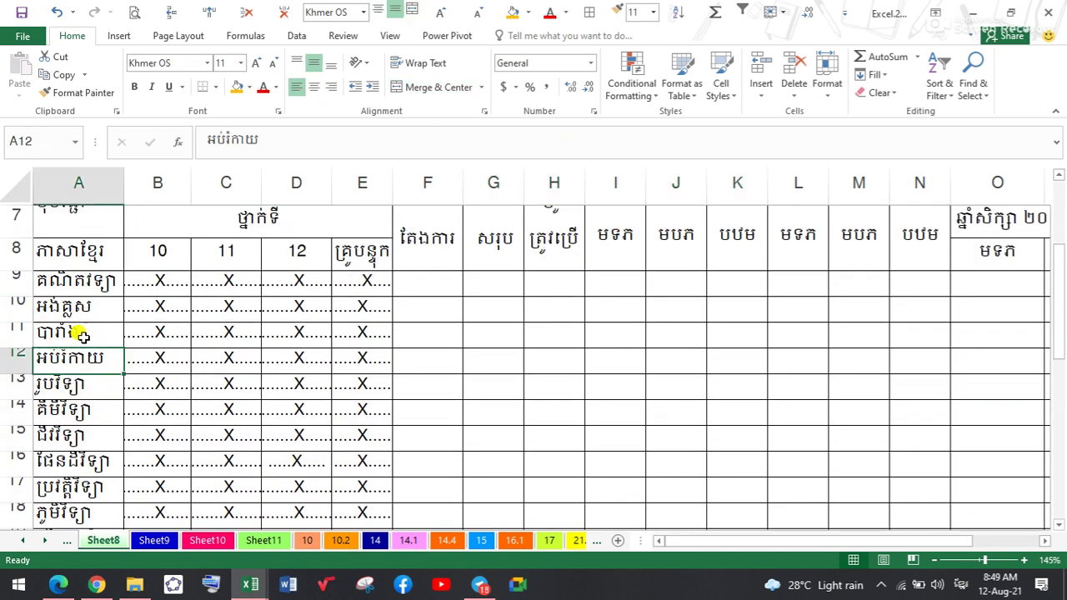
scroll(75, 333, up, 1)
click(134, 13)
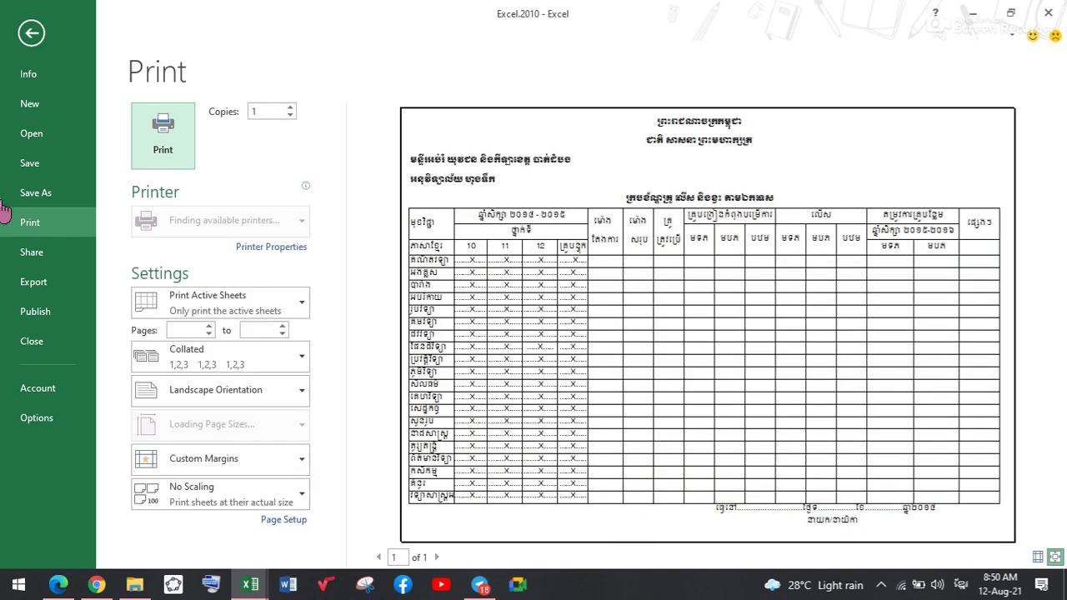
key(Escape)
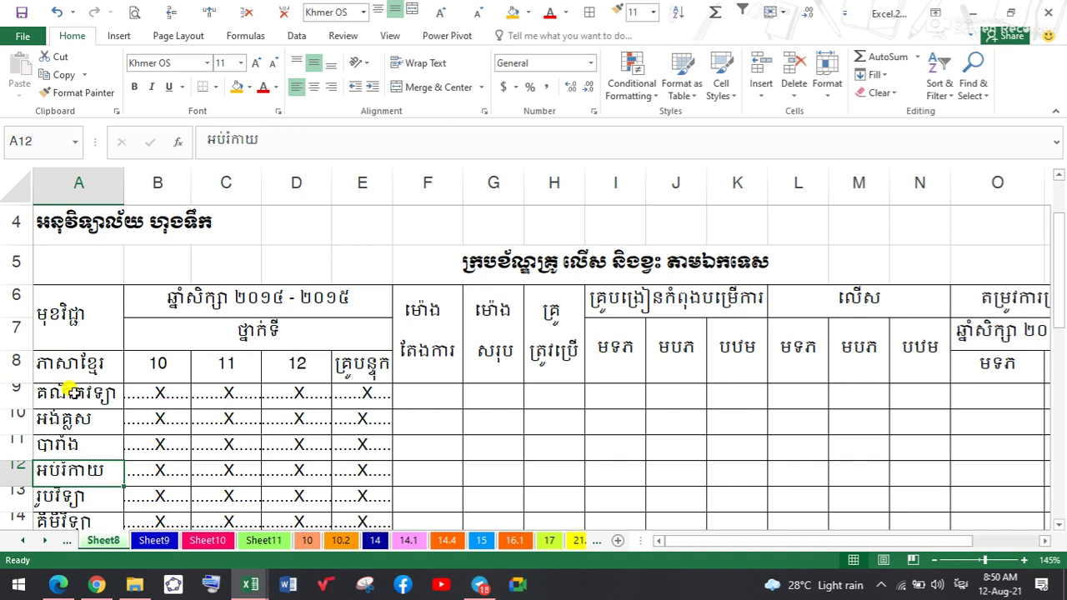
Step: Reduce the font size of the subject names in A8:A28 to 10
scroll(79, 333, down, 2)
scroll(78, 238, up, 3)
scroll(79, 490, down, 1)
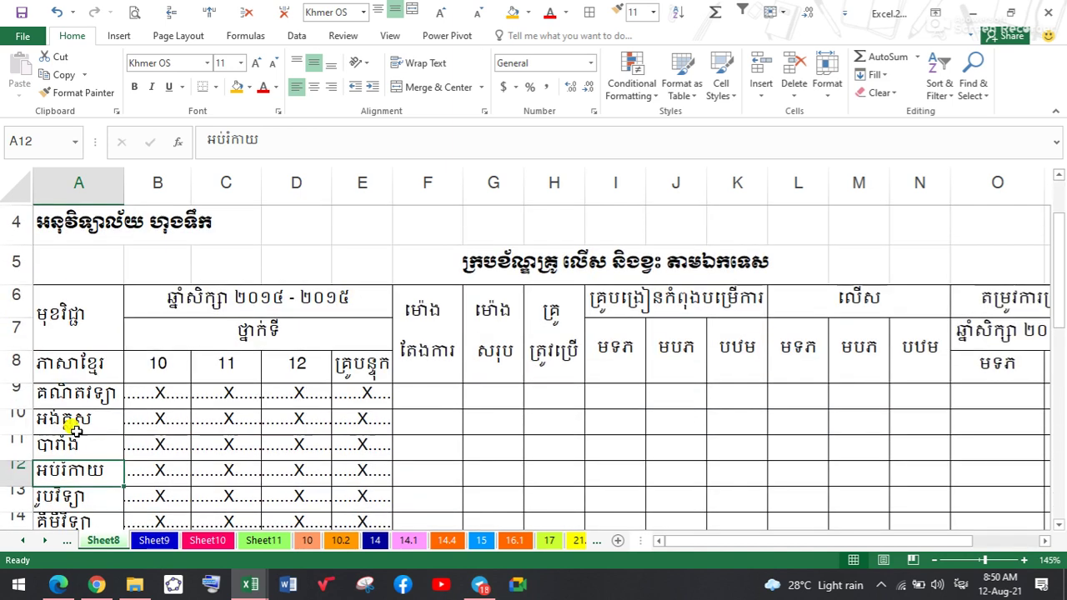
drag(45, 362, 75, 473)
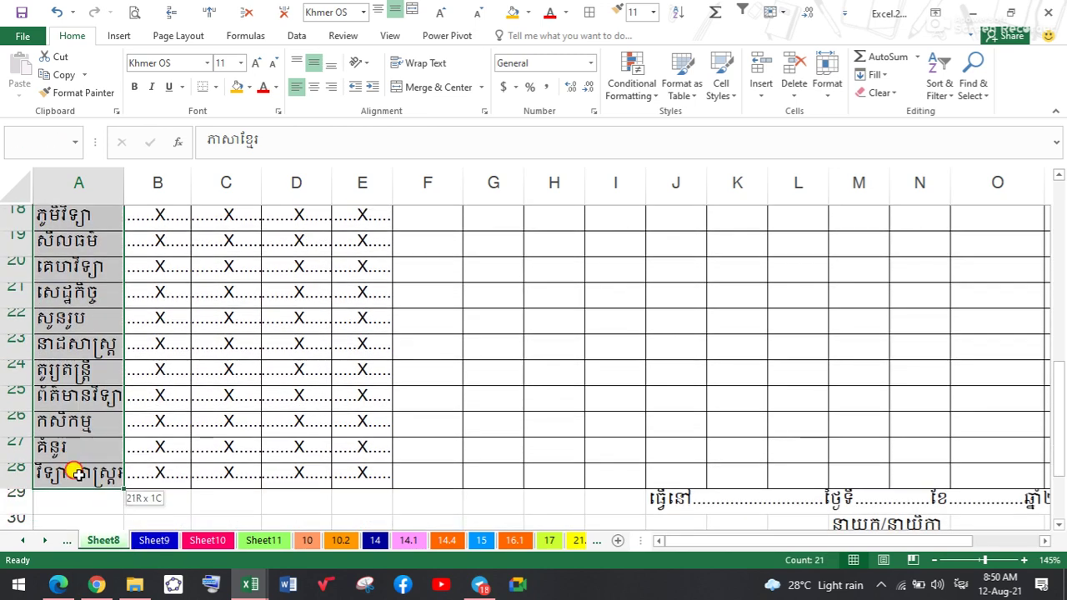
click(260, 60)
click(274, 64)
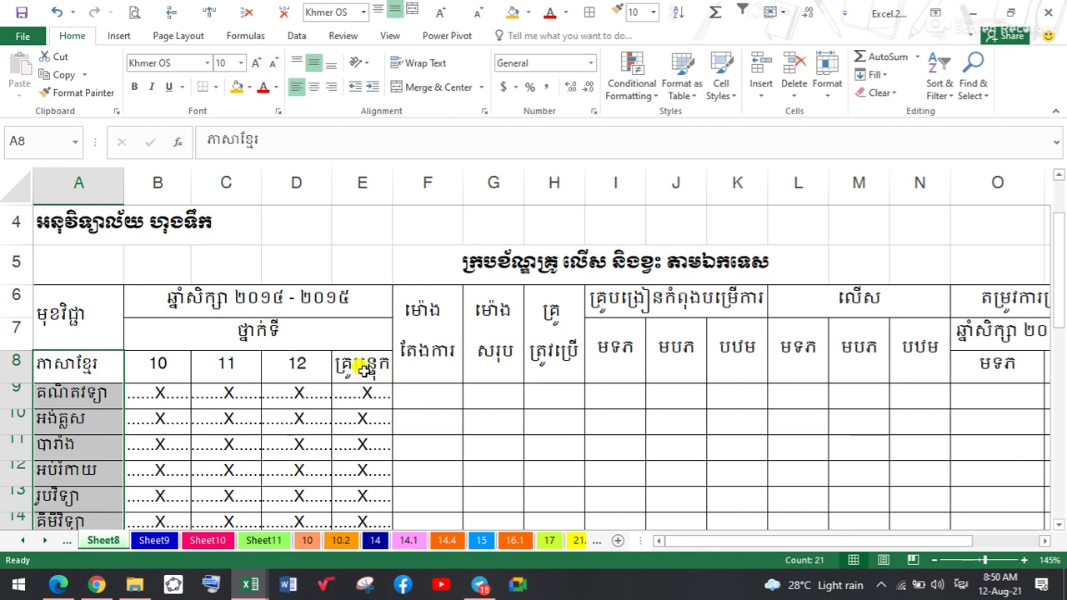
click(305, 396)
scroll(305, 396, down, 1)
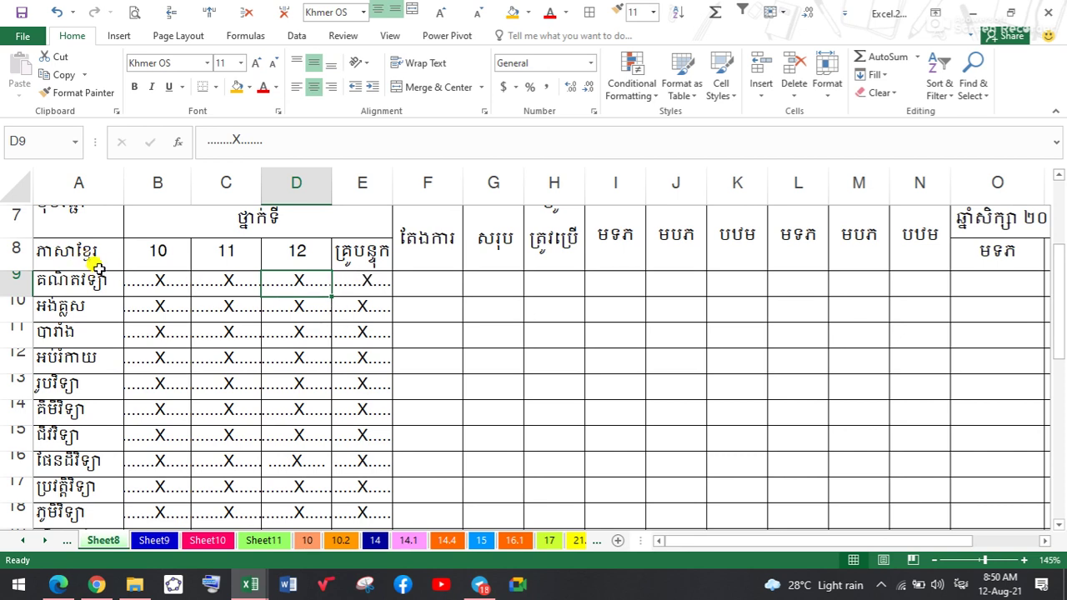
Step: Look over the subject rows of the table down to the signature lines and back up
scroll(104, 283, down, 3)
scroll(124, 321, up, 3)
scroll(95, 262, down, 5)
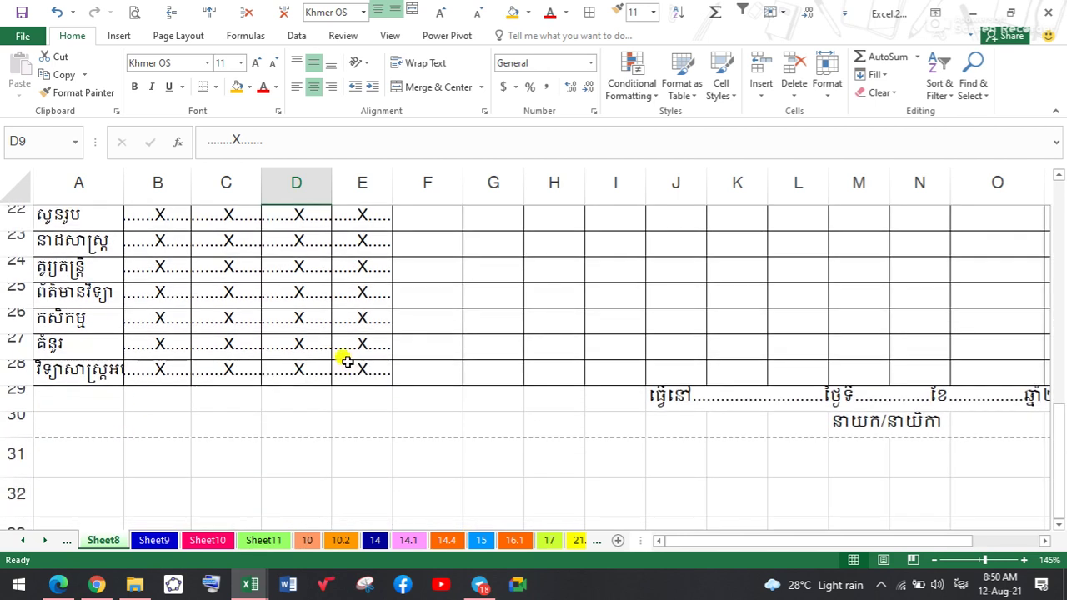
scroll(221, 374, up, 7)
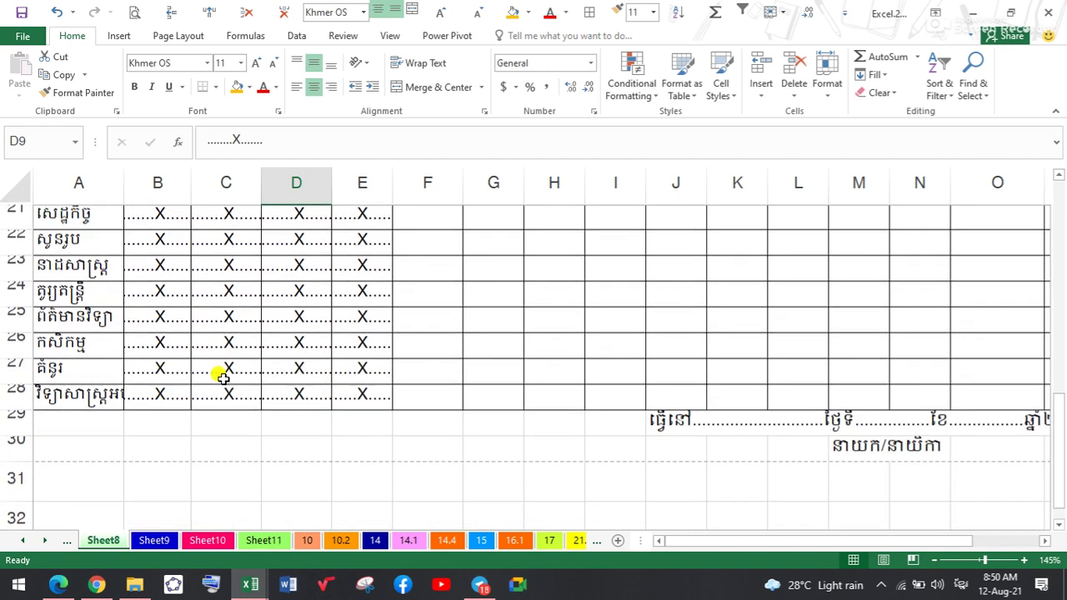
scroll(133, 362, down, 3)
scroll(109, 320, up, 2)
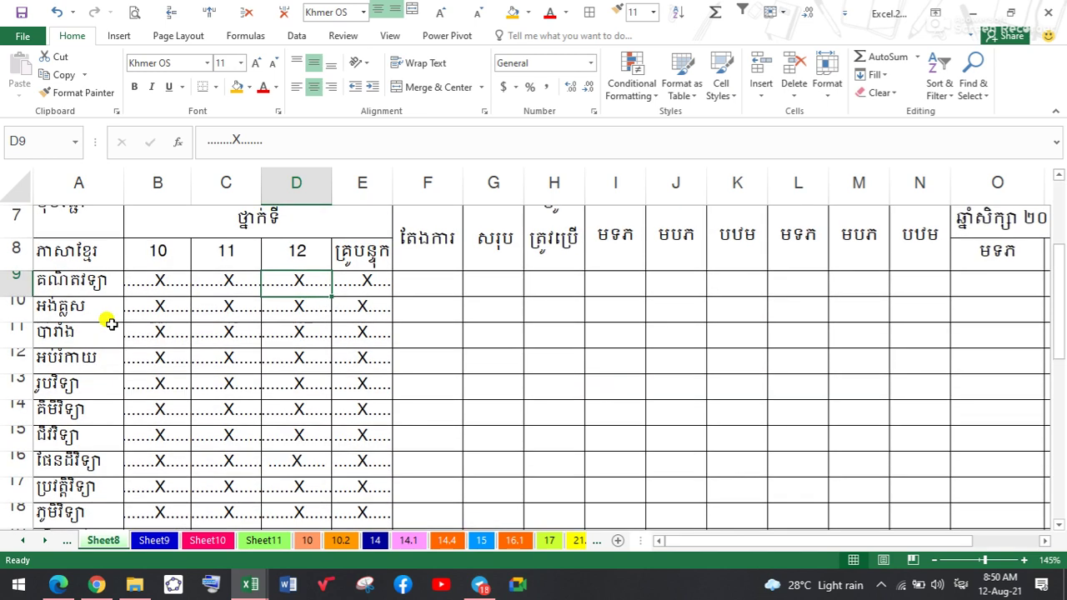
Step: Insert a new sheet row above the mathematics subject row, at row 9
click(86, 389)
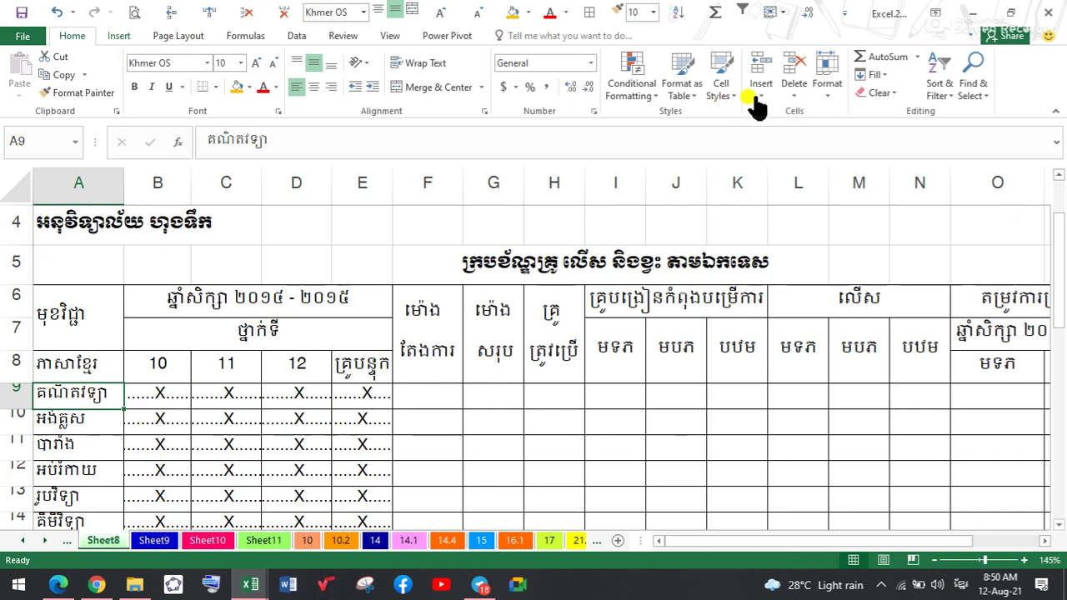
scroll(762, 104, down, 1)
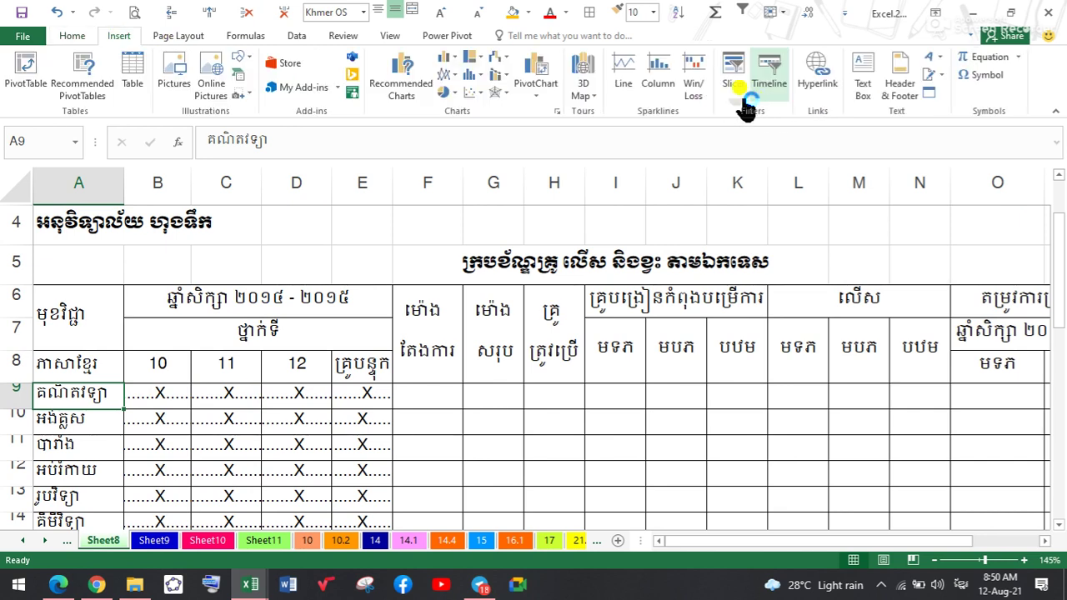
click(227, 67)
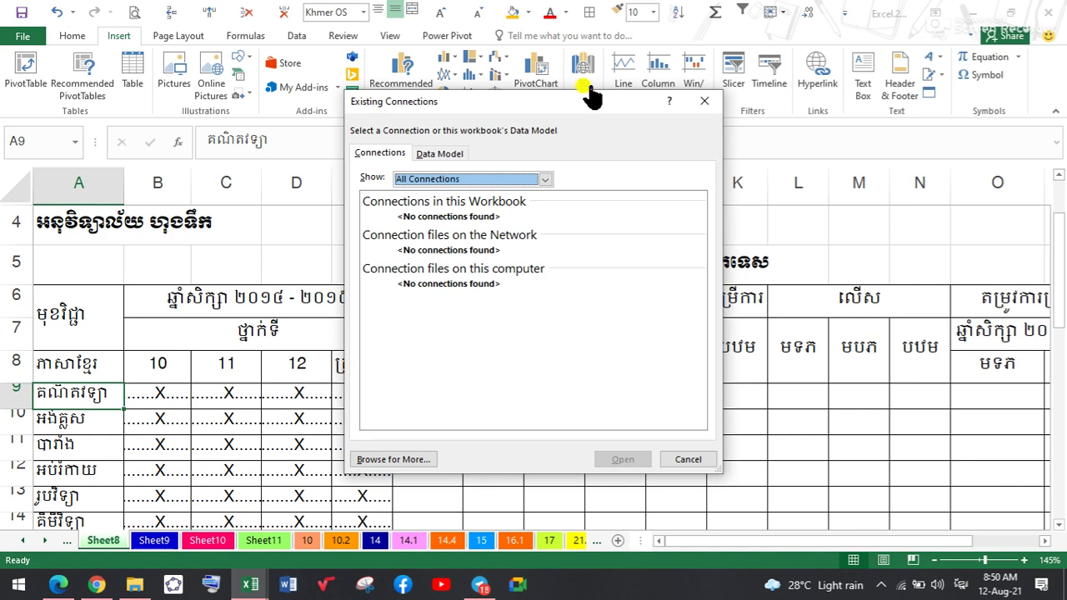
key(Escape)
click(79, 37)
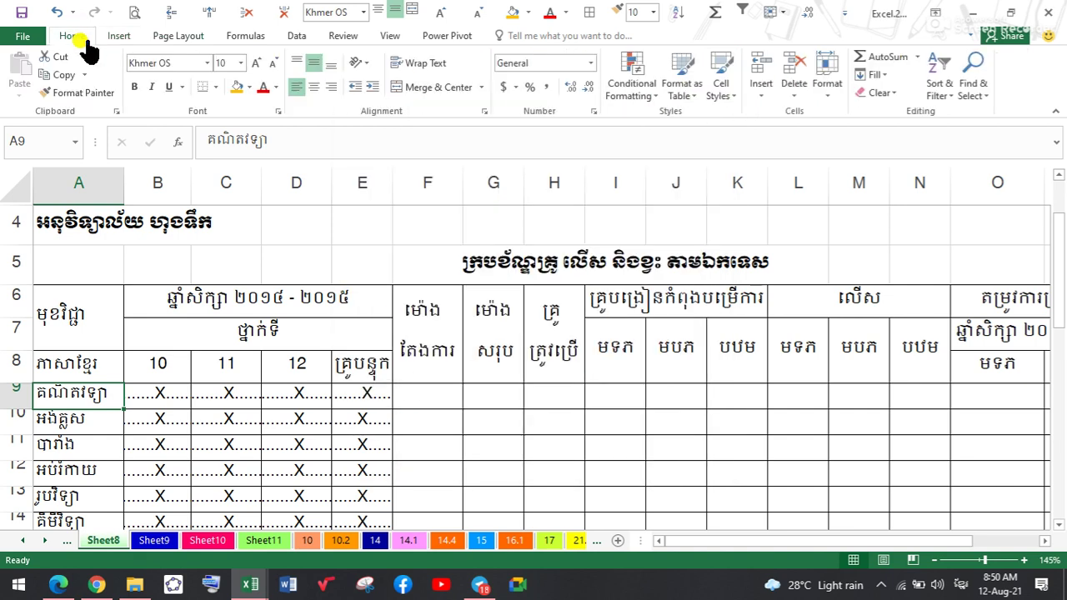
click(774, 98)
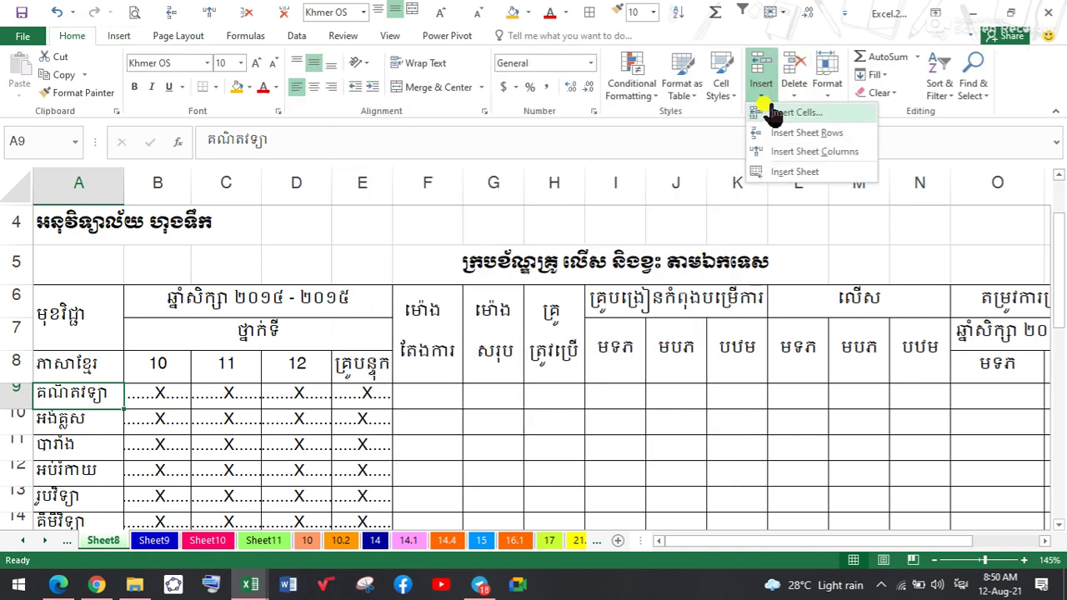
click(770, 129)
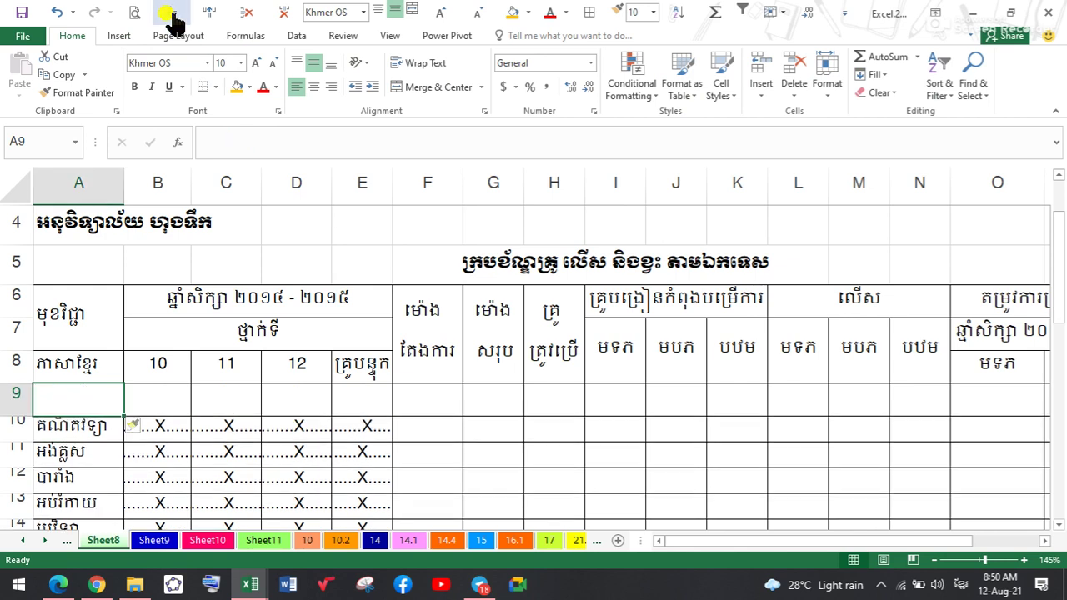
Step: Fill the subject name ភាសាខ្មែរ from A8 down into A9 and clear A8
click(79, 364)
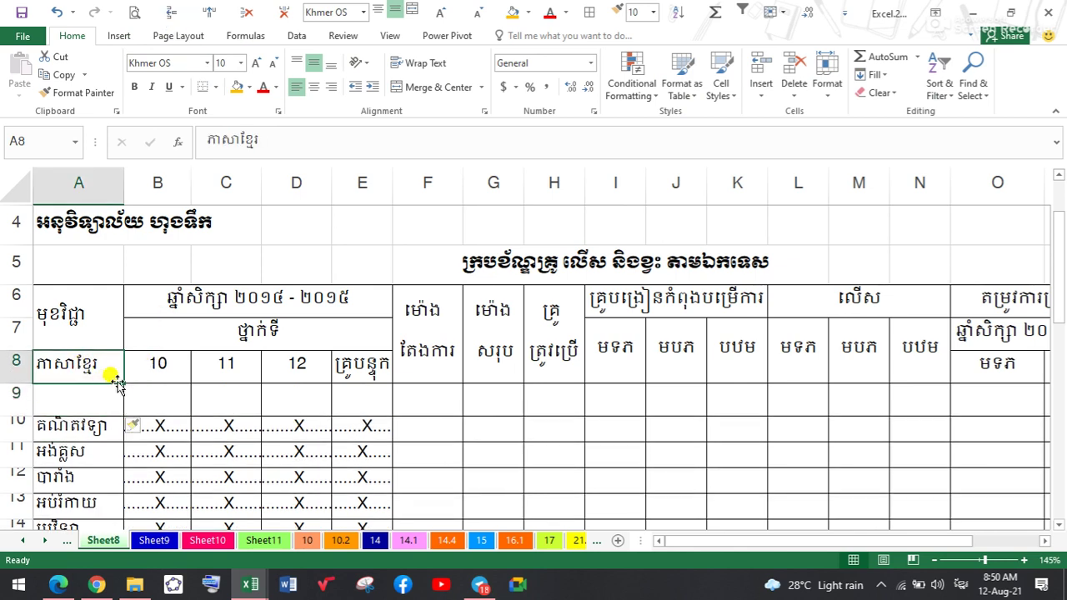
mouse_move(119, 381)
mouse_down()
mouse_move(111, 375)
mouse_move(110, 395)
mouse_up()
click(100, 365)
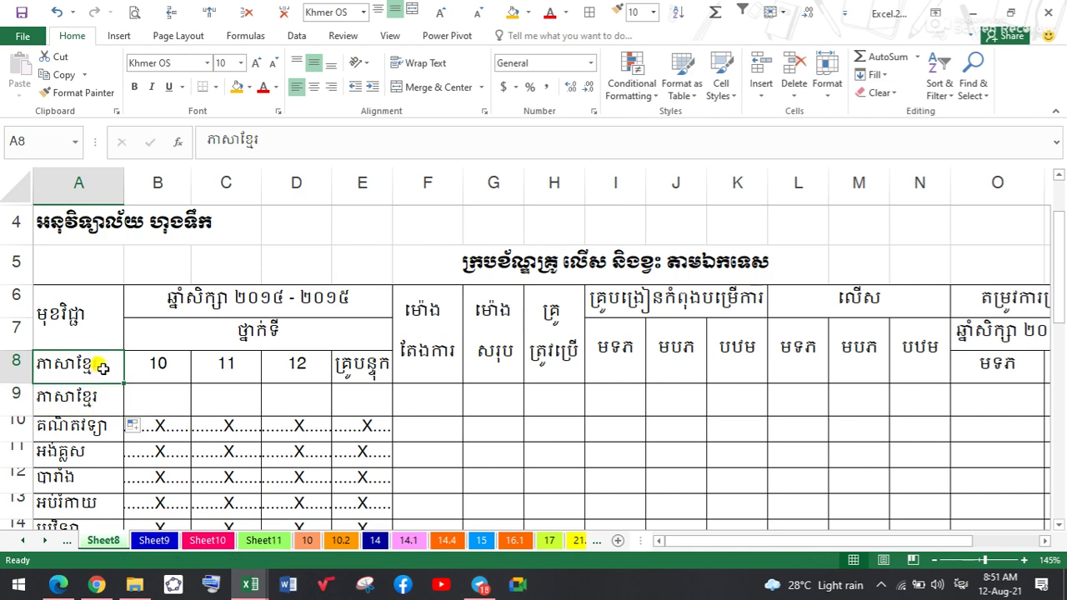
key(Delete)
Step: Merge and center the មុខវិជ្ជា heading across A6:A8
drag(90, 328, 94, 351)
click(451, 88)
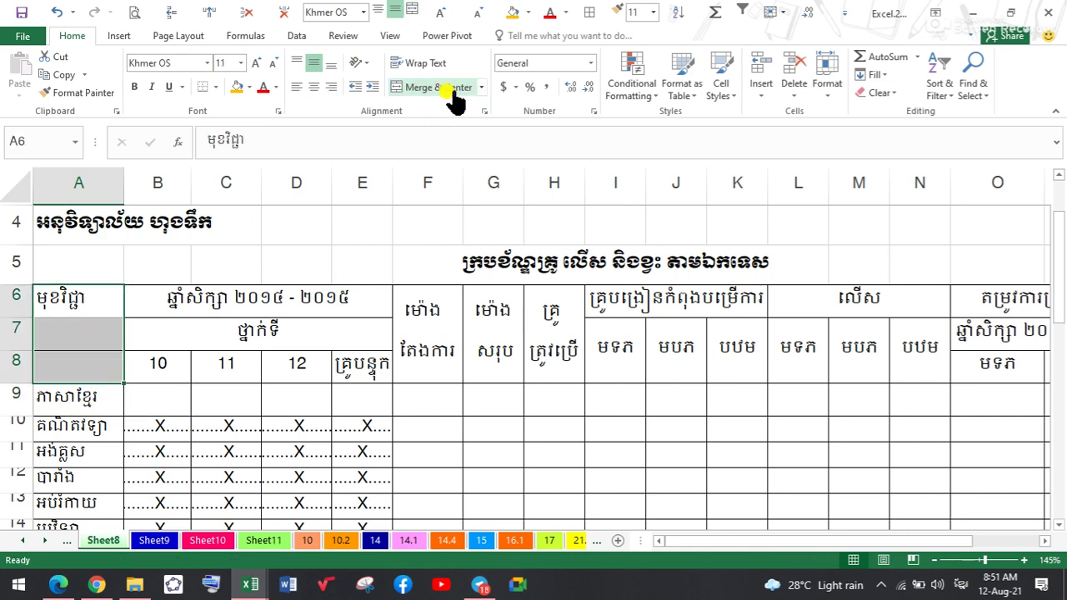
click(451, 87)
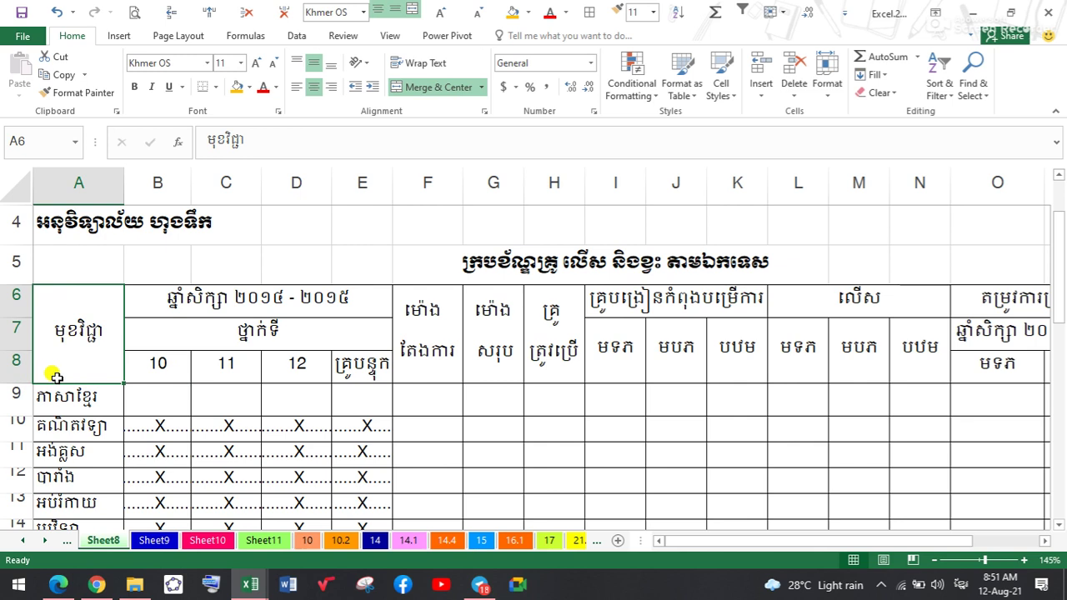
Step: Fill the dotted X entries from B10:E10 up into B9:E9 and slightly reduce the heights of rows 8 and 9
click(167, 389)
drag(15, 384, 21, 376)
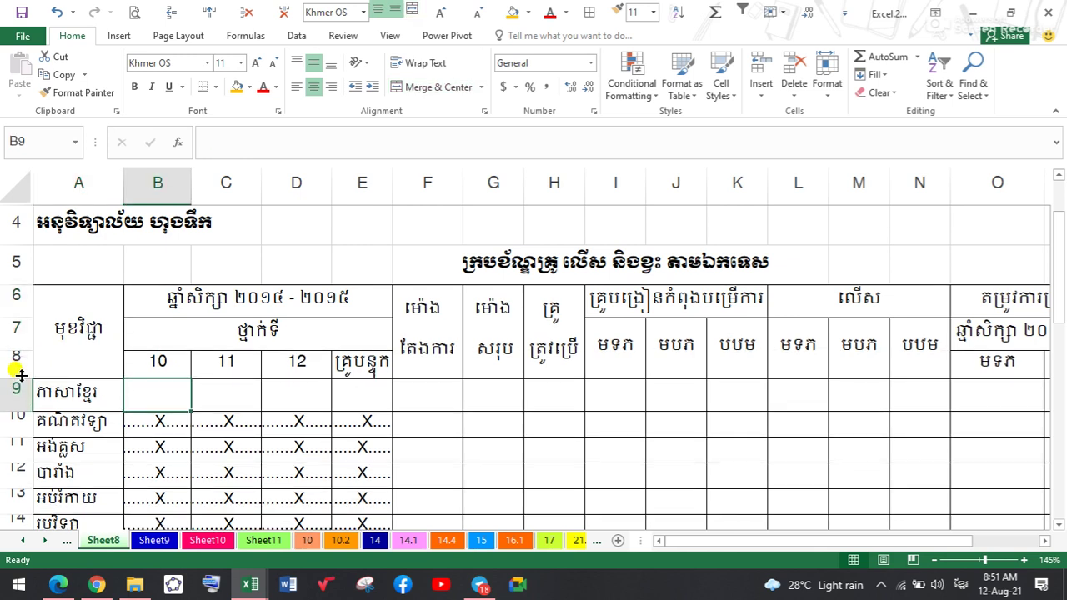
drag(158, 416, 385, 381)
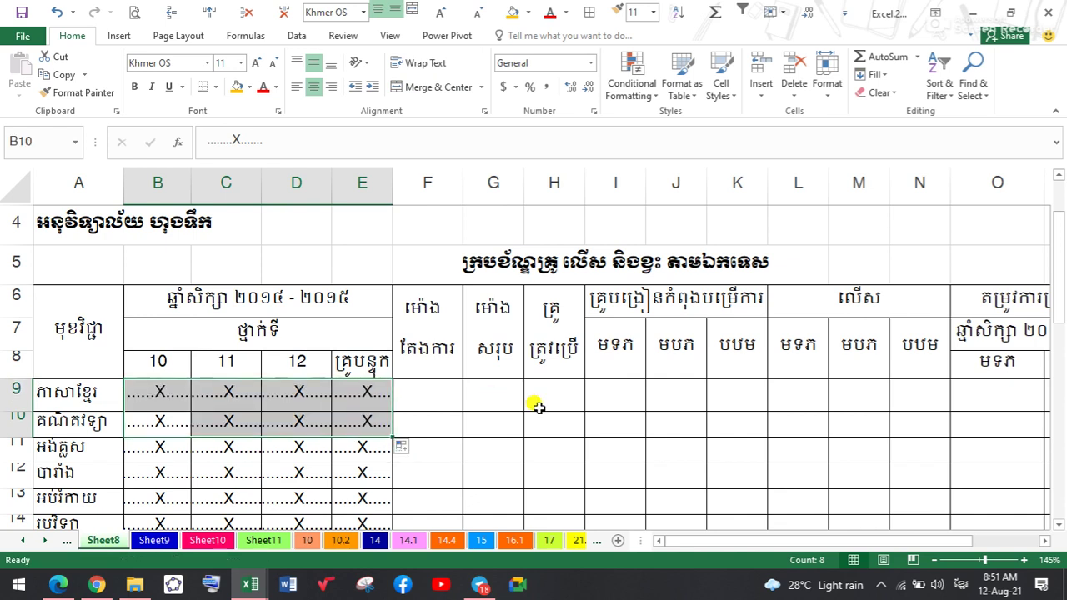
drag(24, 410, 17, 404)
click(423, 413)
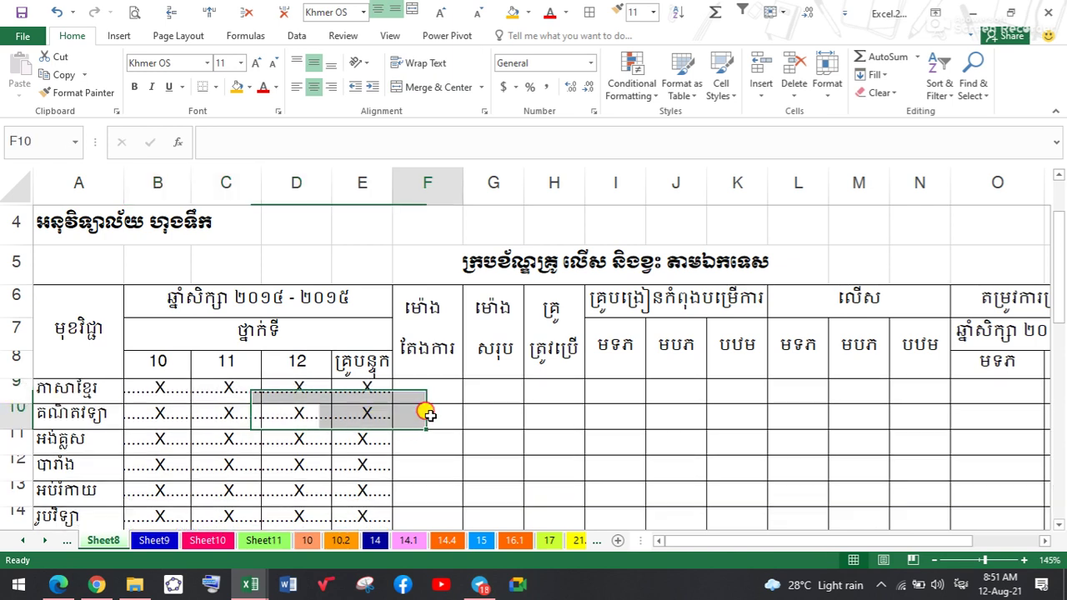
Step: Reduce the font size of the last subject name in A29 by two steps so it fits the column
scroll(432, 394, down, 3)
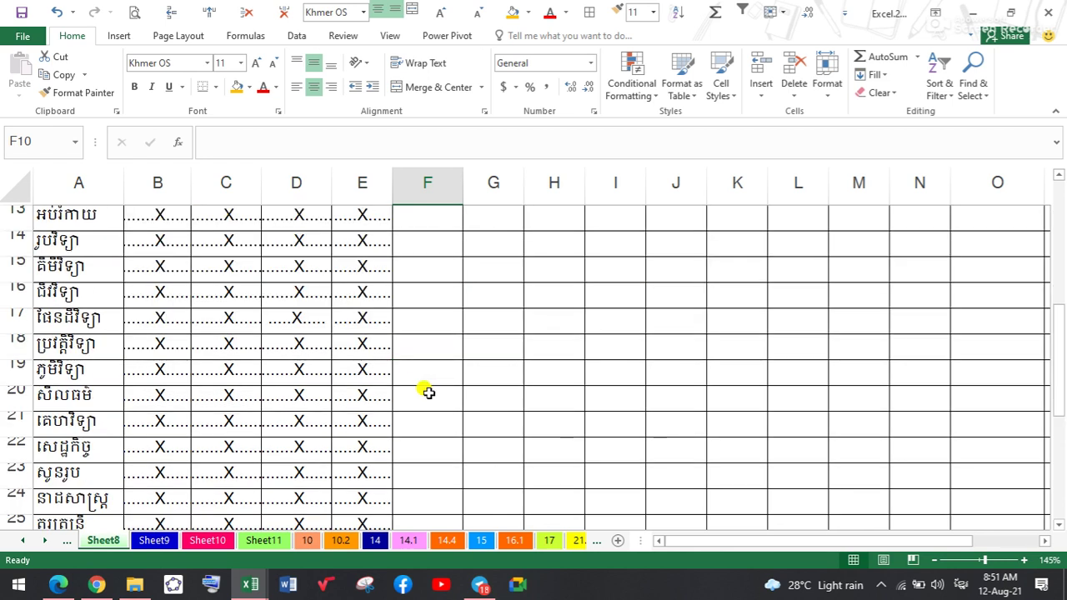
scroll(364, 397, down, 4)
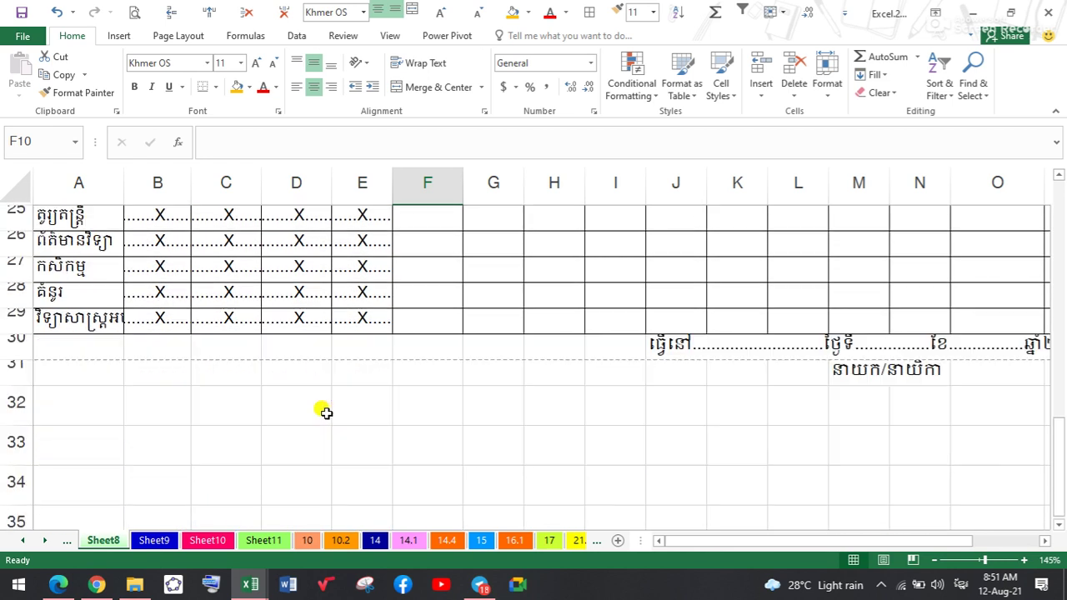
click(50, 323)
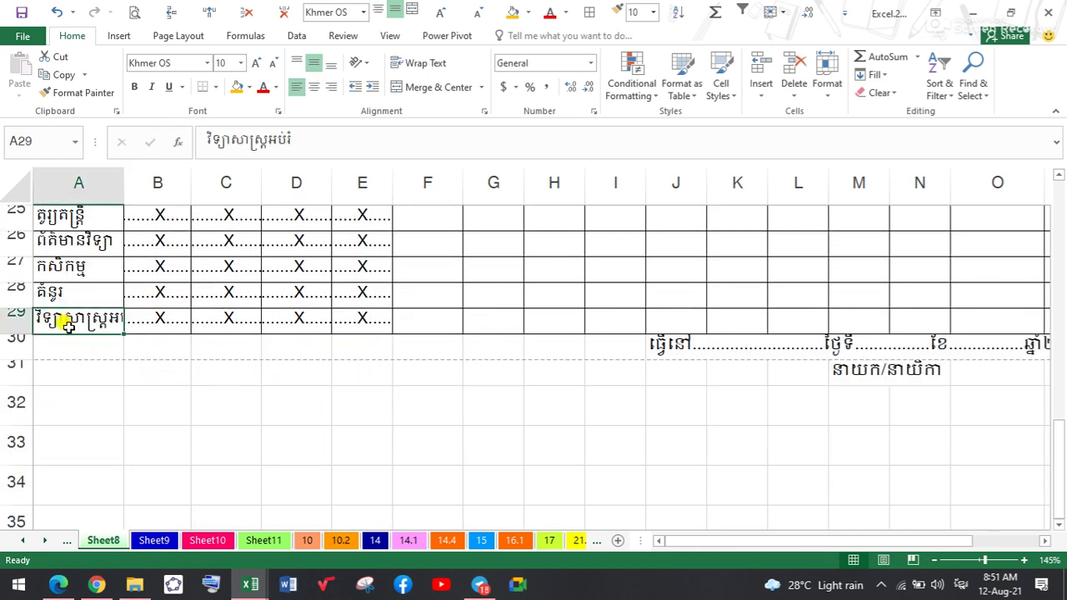
click(273, 65)
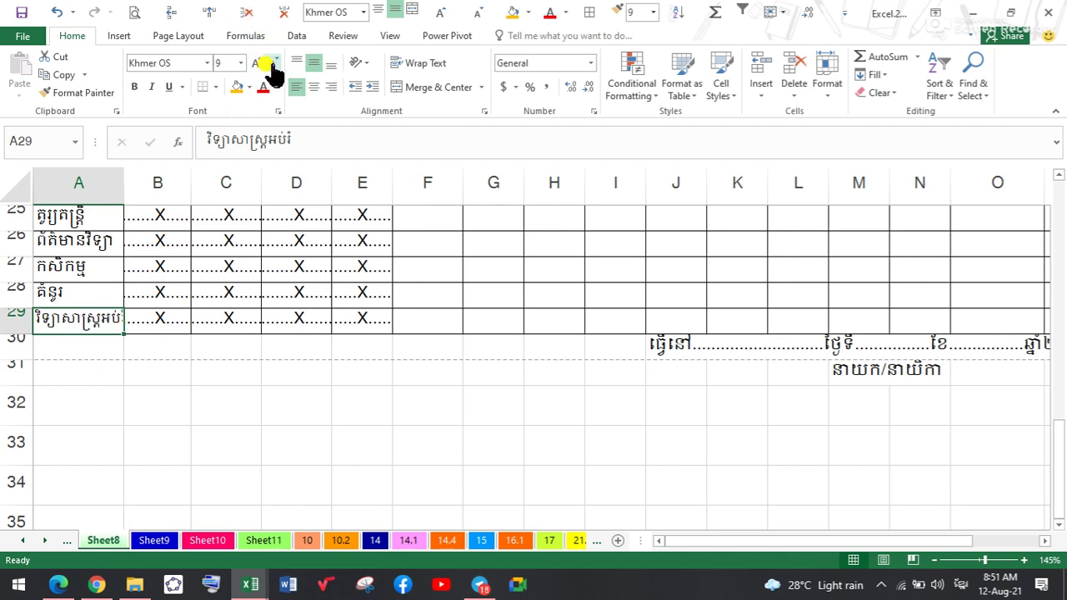
click(273, 67)
click(314, 343)
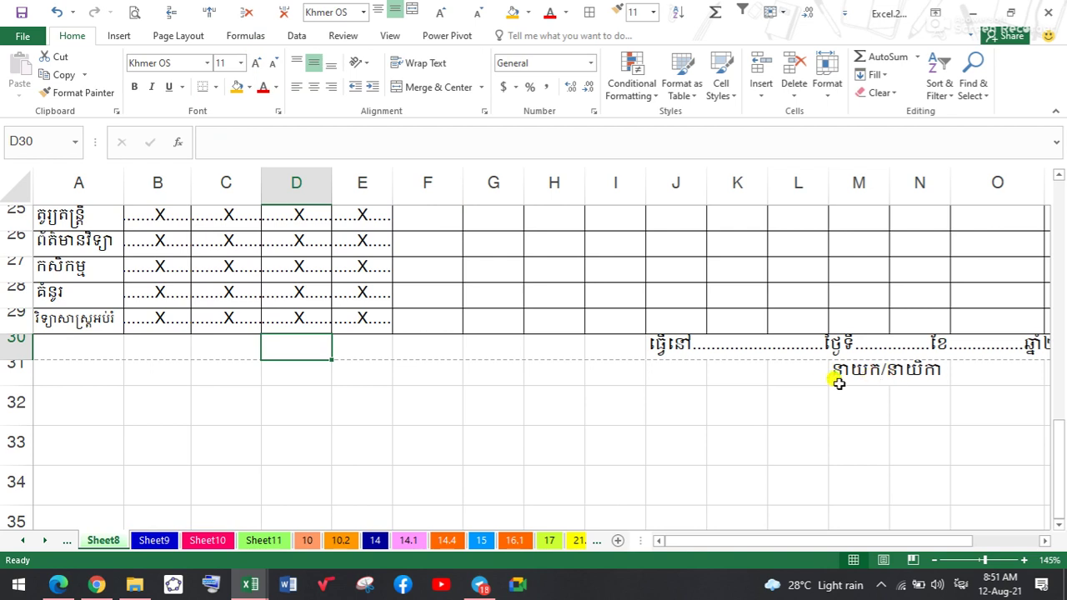
Step: Reduce the height of title rows 1 to 5 together in two passes, checking the page break below the signature line
scroll(448, 375, up, 8)
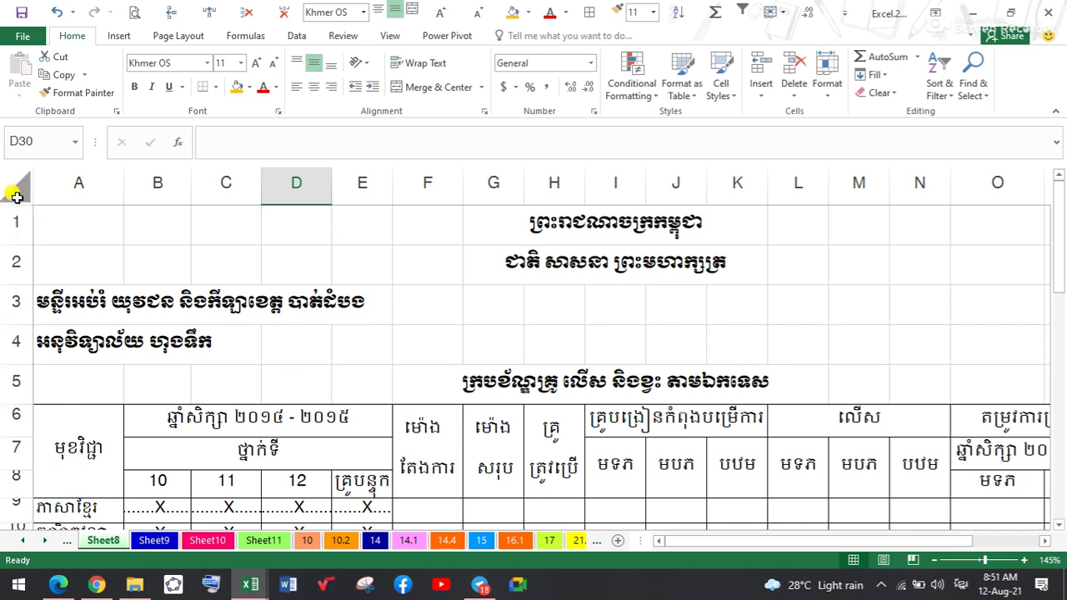
drag(15, 221, 13, 356)
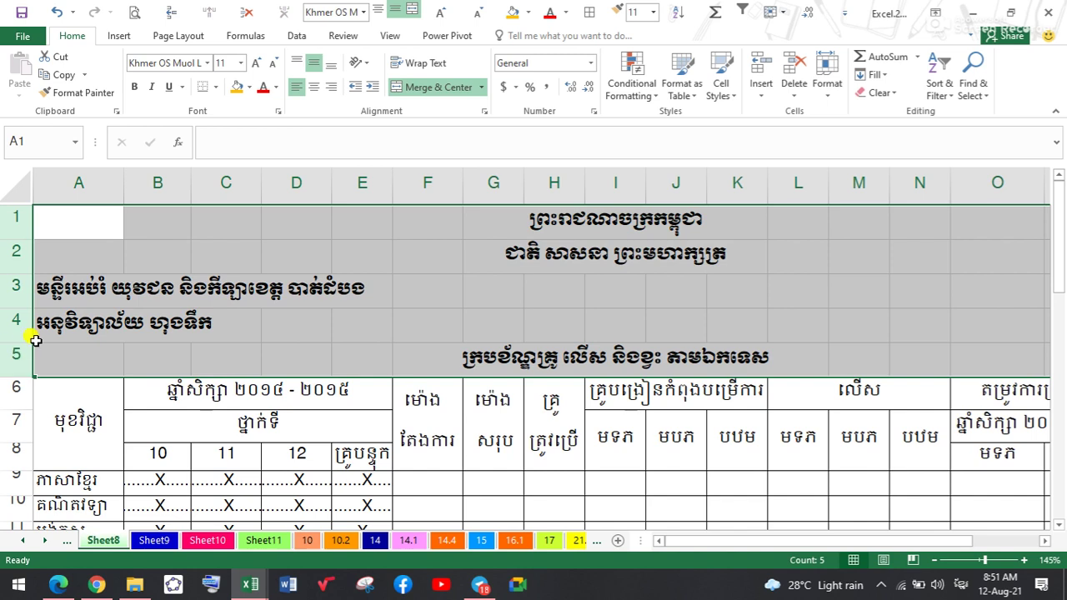
drag(17, 341, 14, 330)
scroll(214, 347, down, 5)
scroll(214, 347, up, 5)
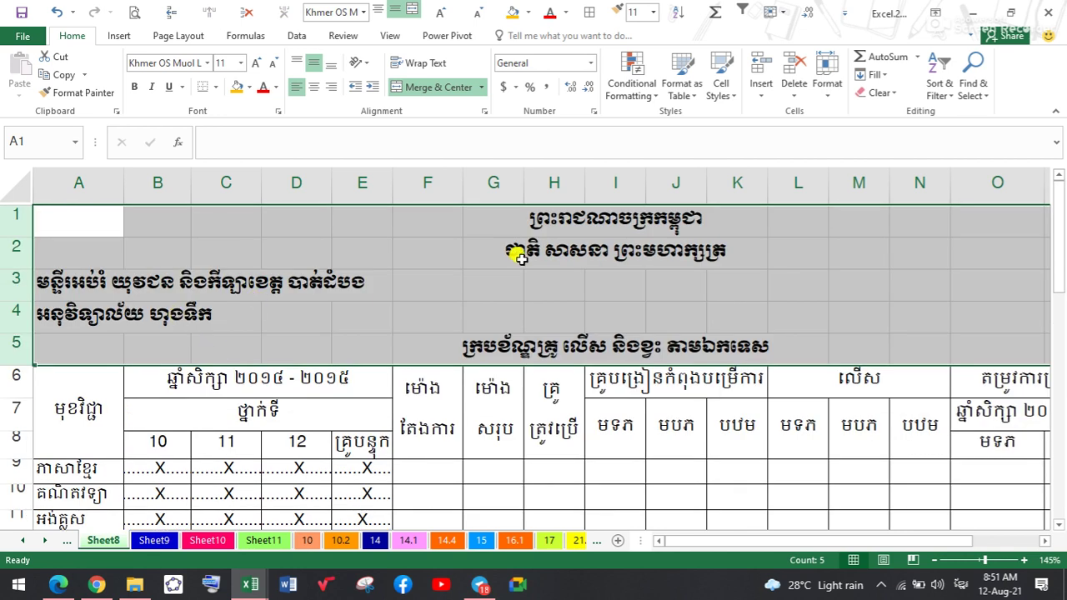
scroll(522, 269, down, 8)
scroll(902, 400, down, 4)
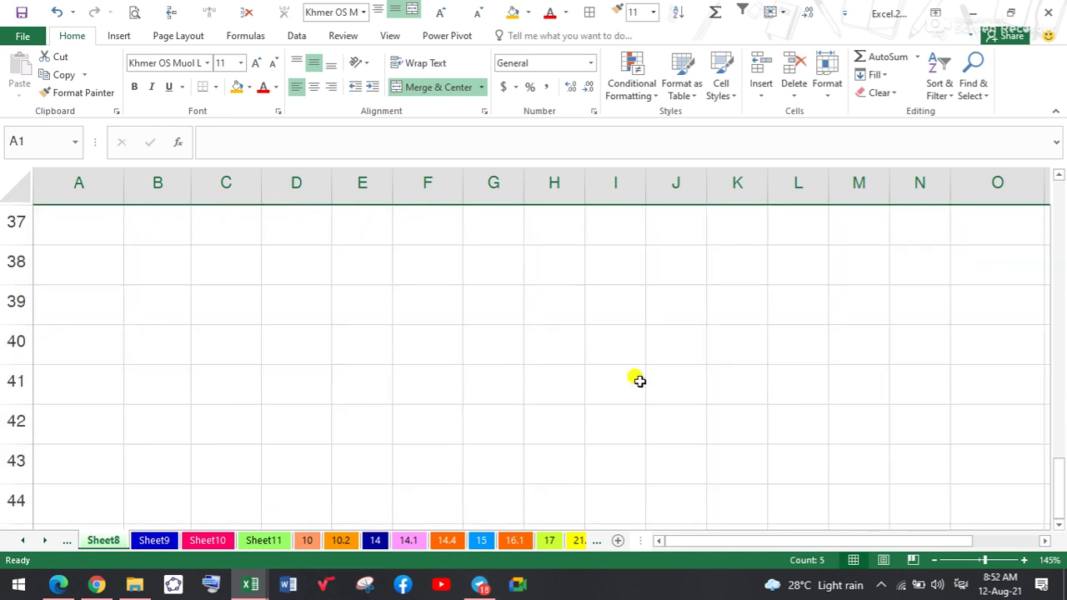
scroll(564, 360, up, 3)
click(501, 295)
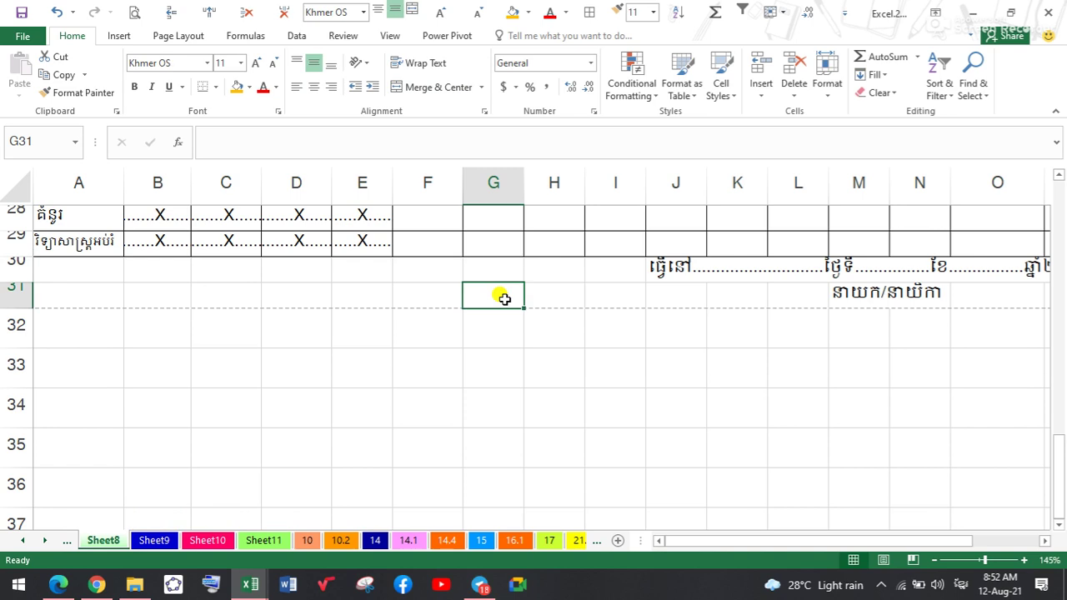
Step: Center the printed table on the page both horizontally and vertically in the Page Setup margins settings
click(133, 12)
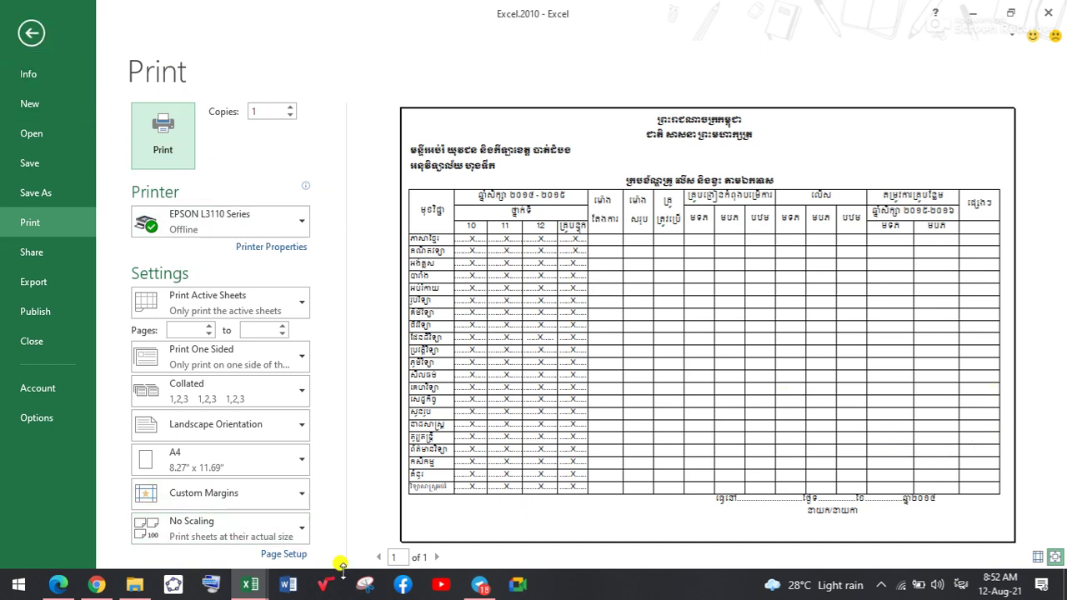
click(283, 554)
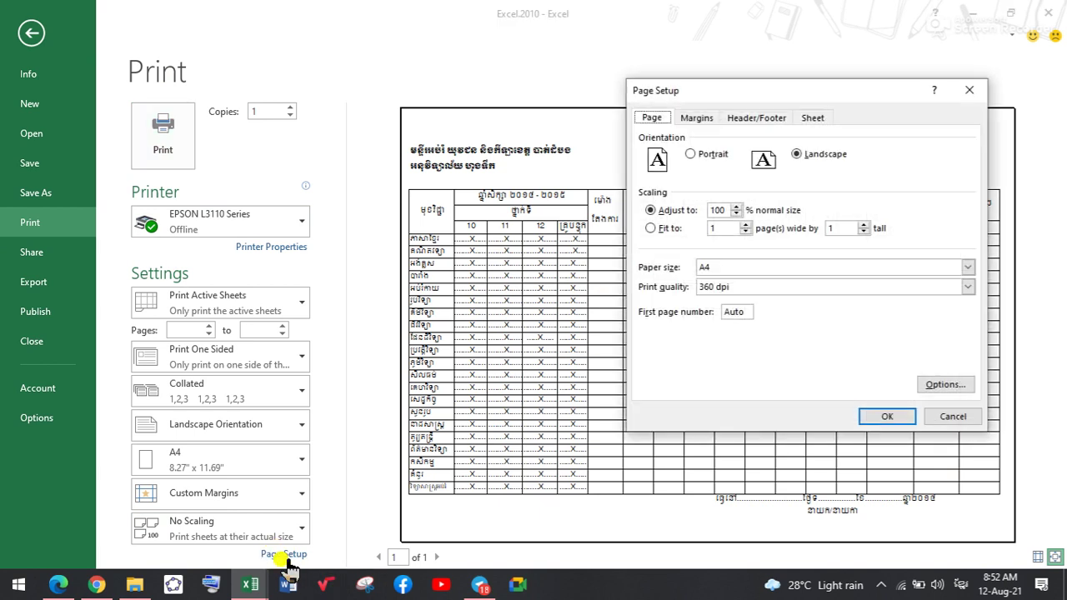
click(698, 118)
click(679, 335)
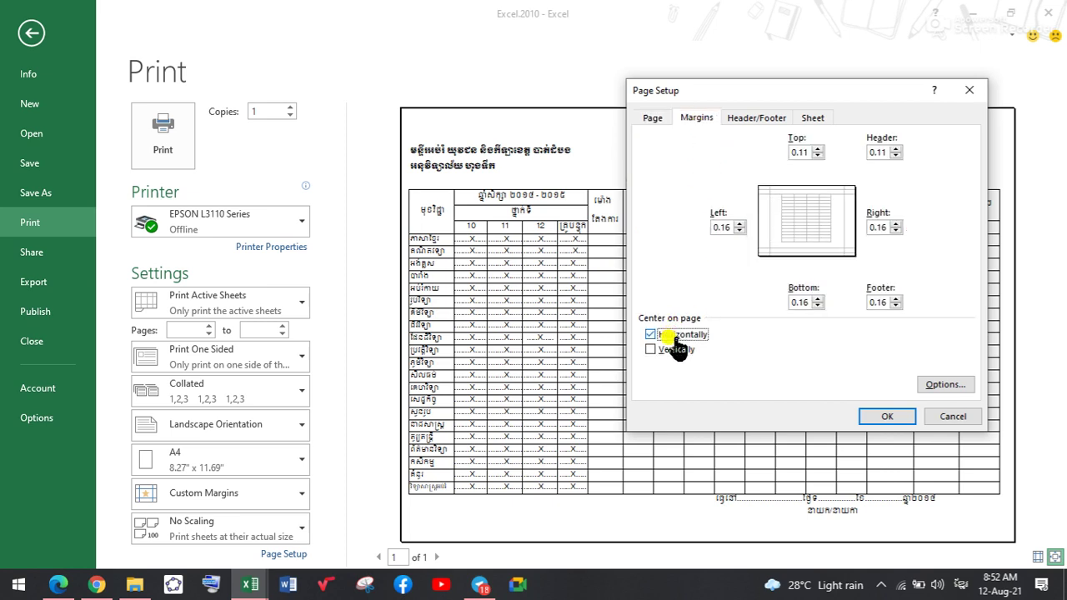
click(674, 350)
click(890, 417)
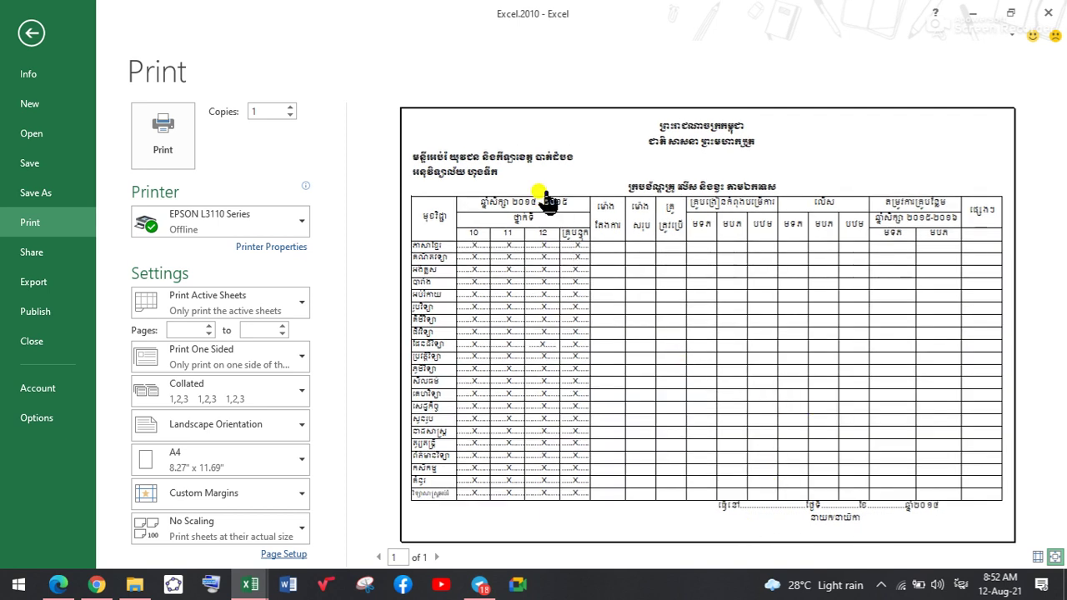
Step: Undo the last height reduction of rows 1 to 5 and recheck the sheet in the print preview
click(30, 30)
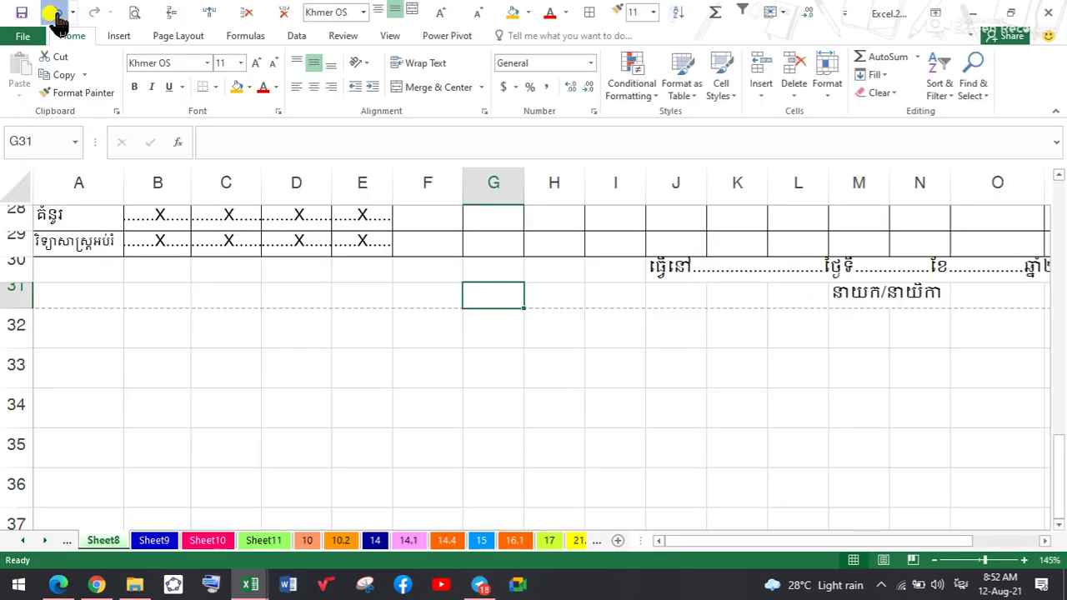
click(56, 11)
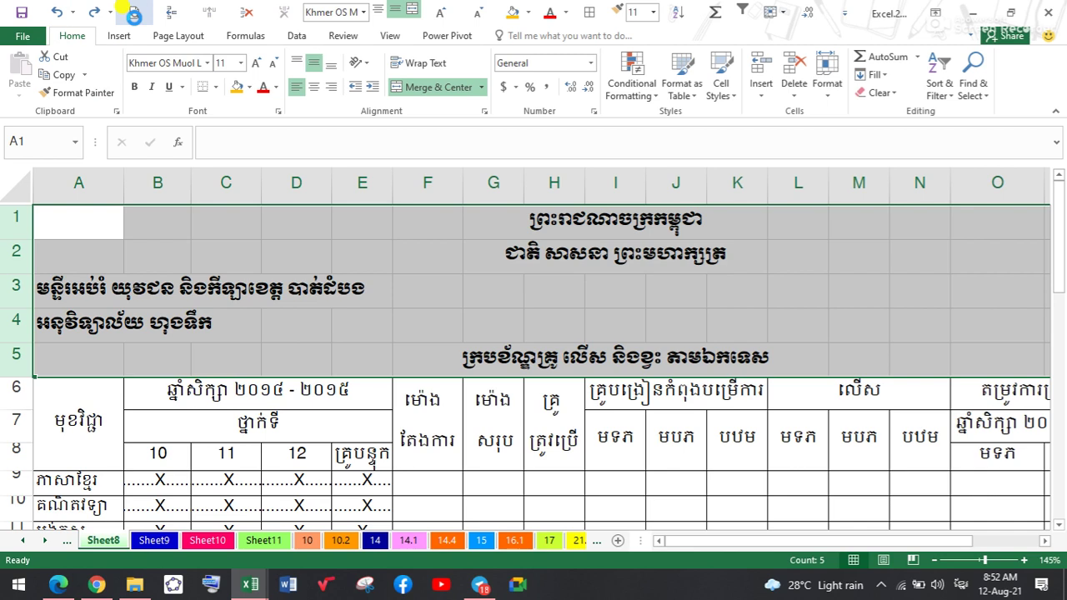
click(134, 12)
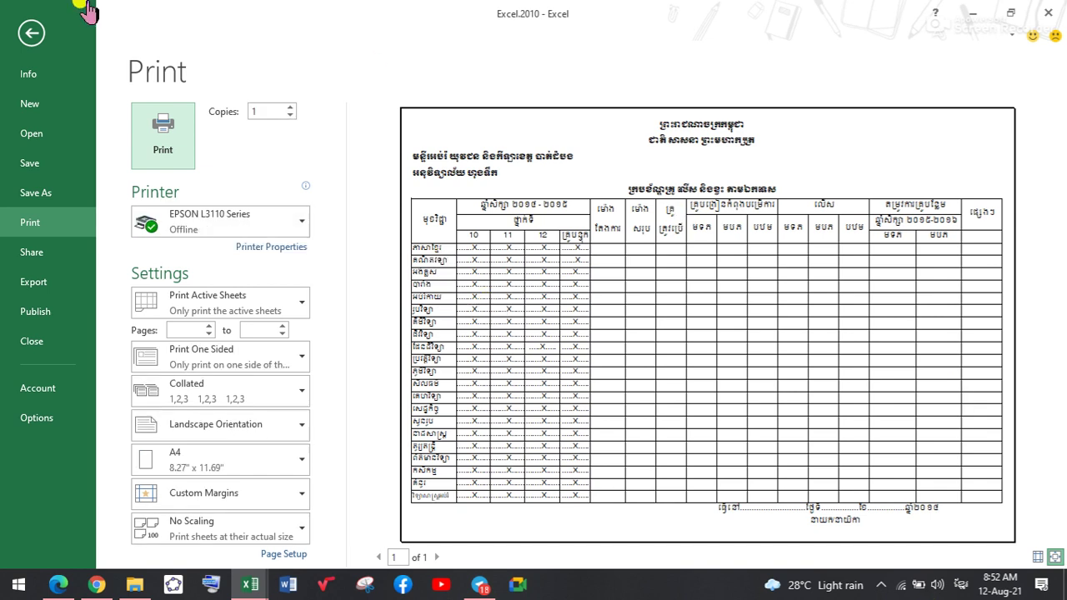
click(31, 34)
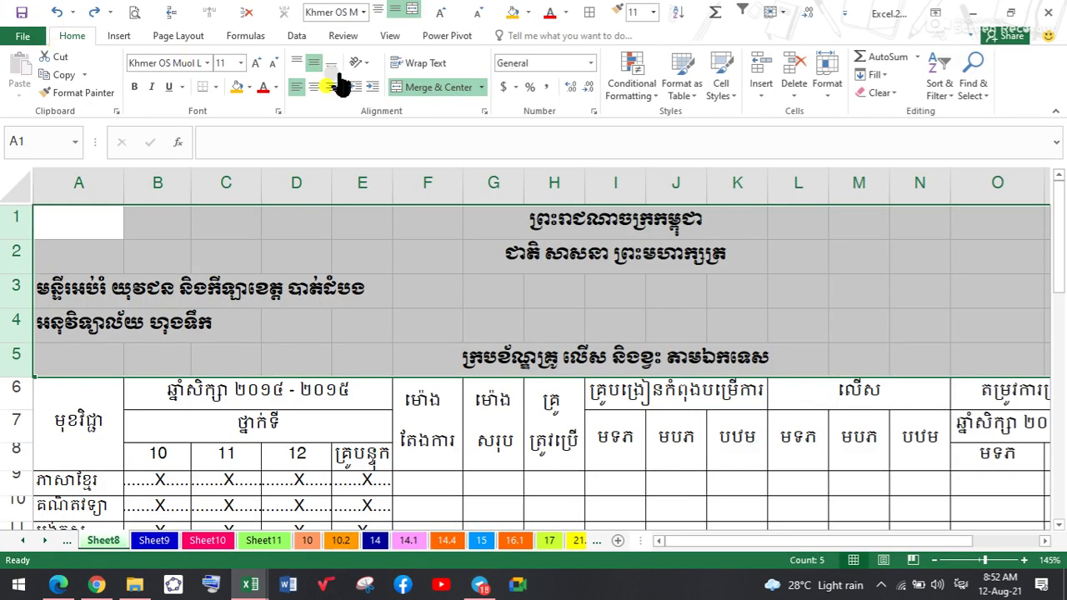
click(177, 36)
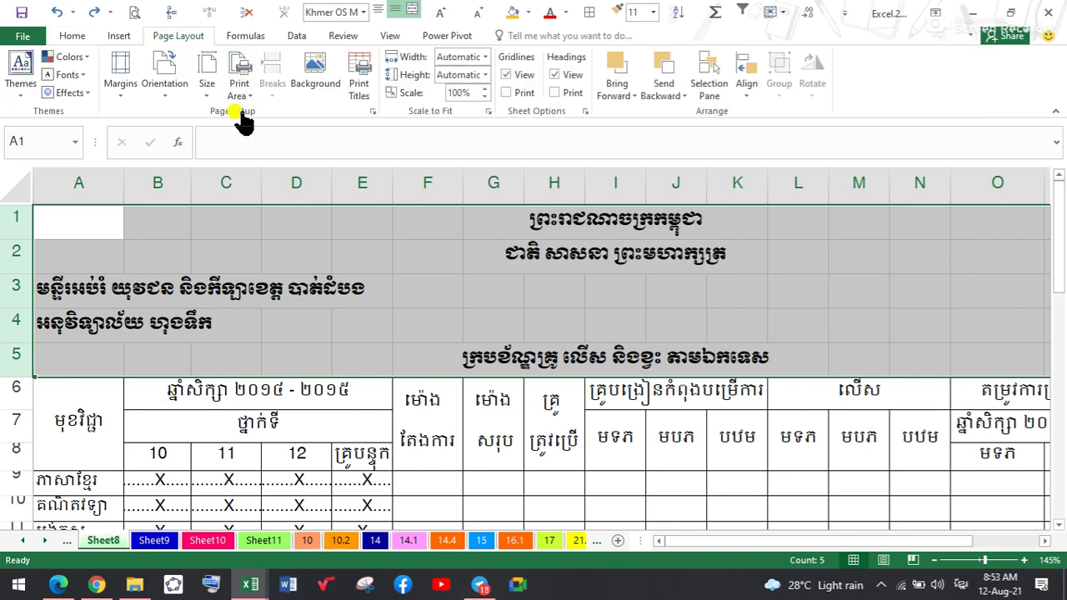
Step: Toggle the horizontal and vertical page centering in Sheet8's margin settings and leave both options on
click(371, 112)
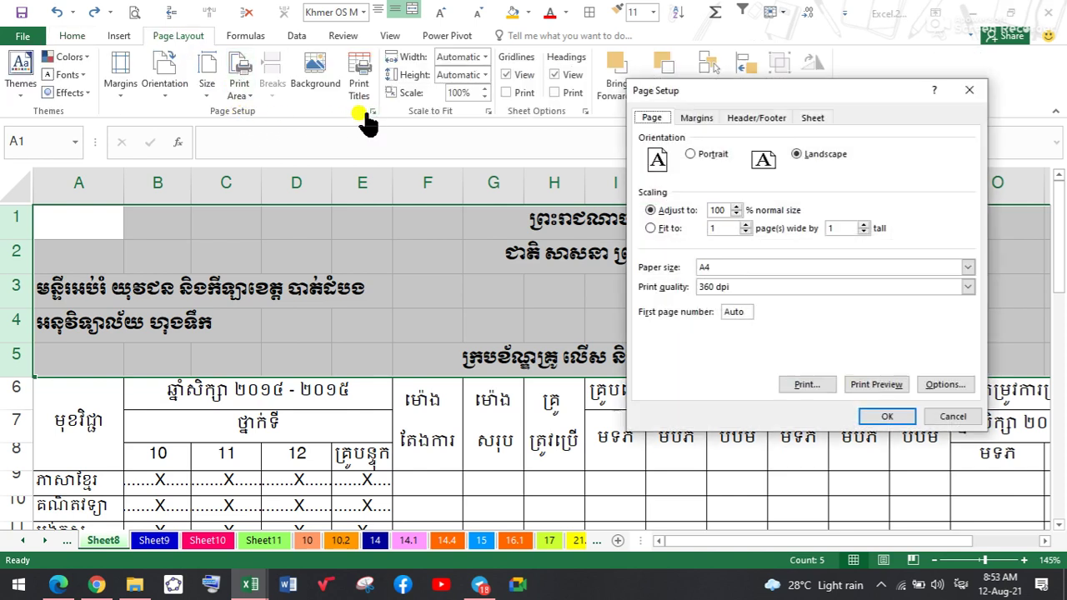
click(696, 117)
click(652, 335)
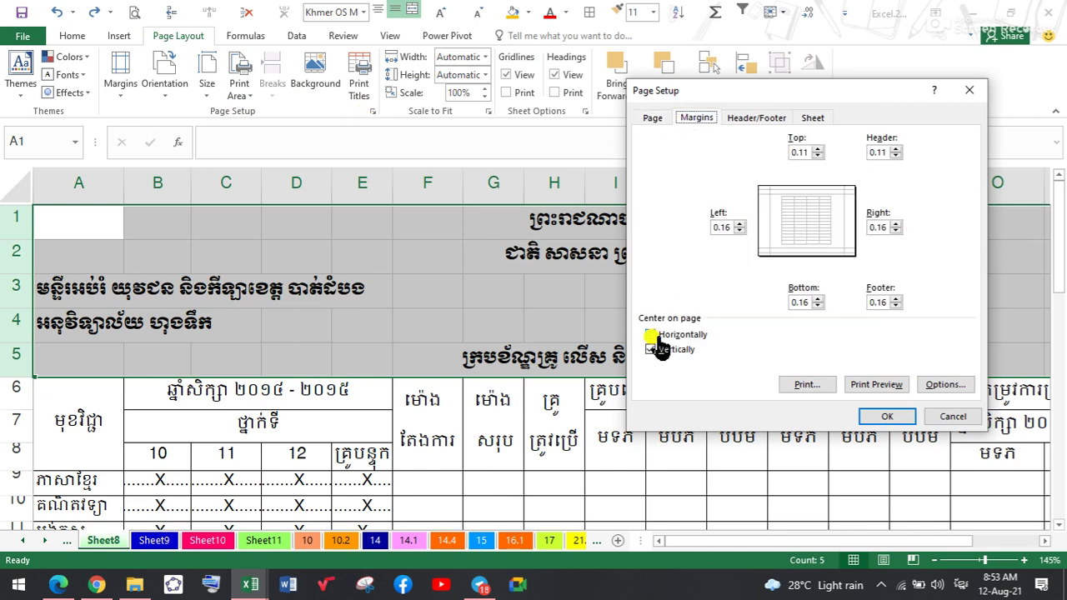
click(659, 348)
click(659, 348)
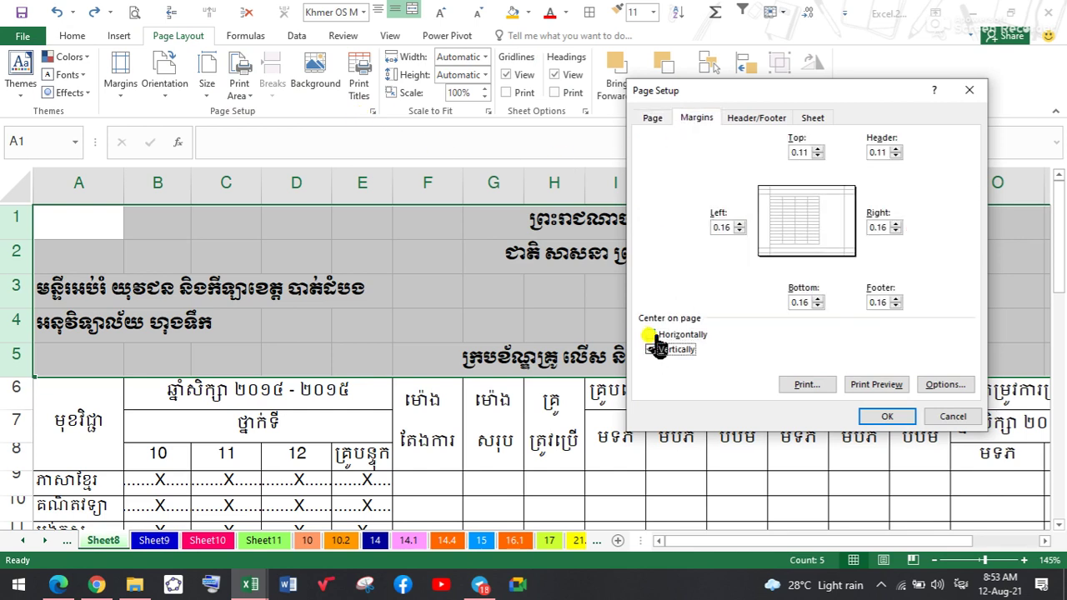
click(650, 334)
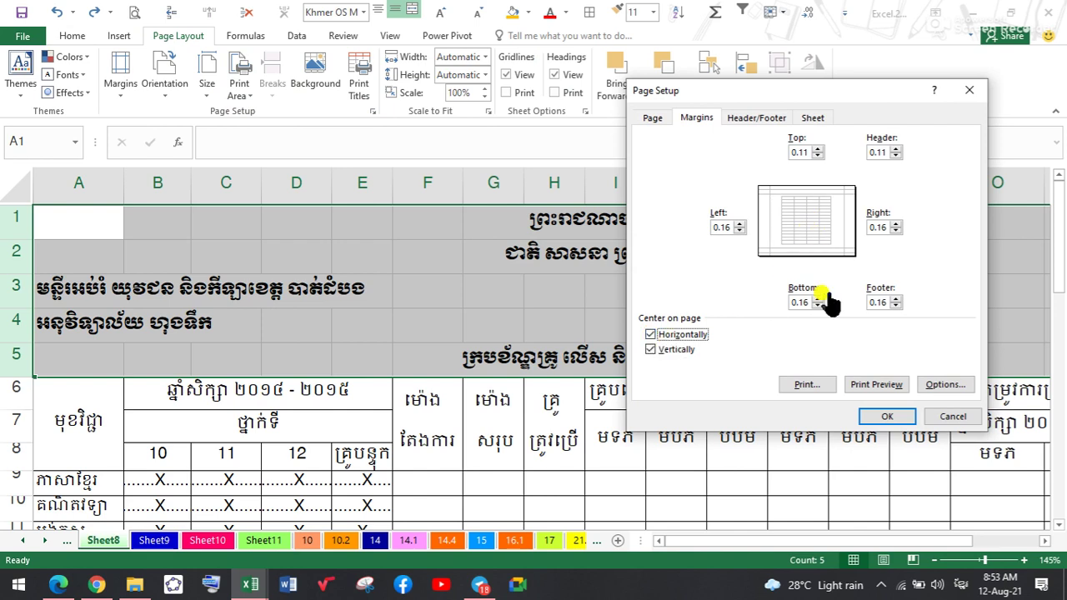
click(863, 416)
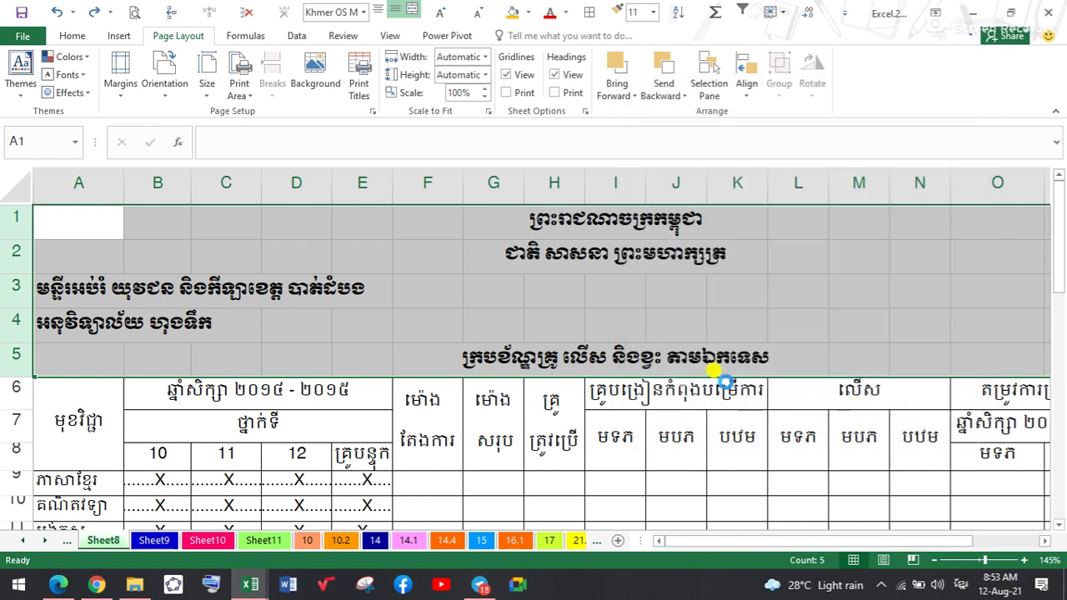
click(434, 301)
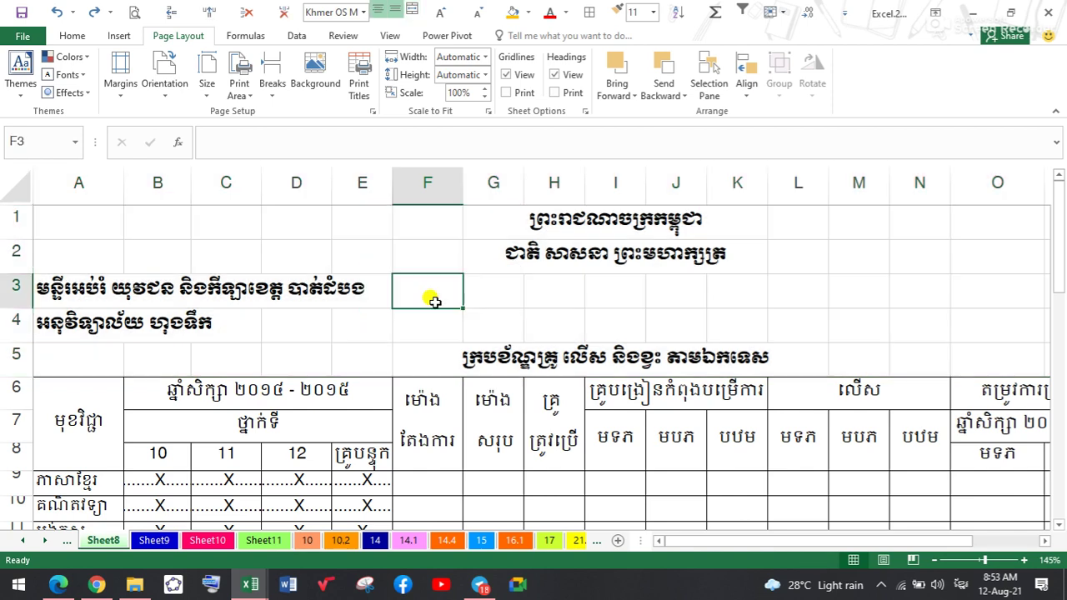
Step: Look through the other worksheets and open sheet 21.4 with the salary table
click(167, 543)
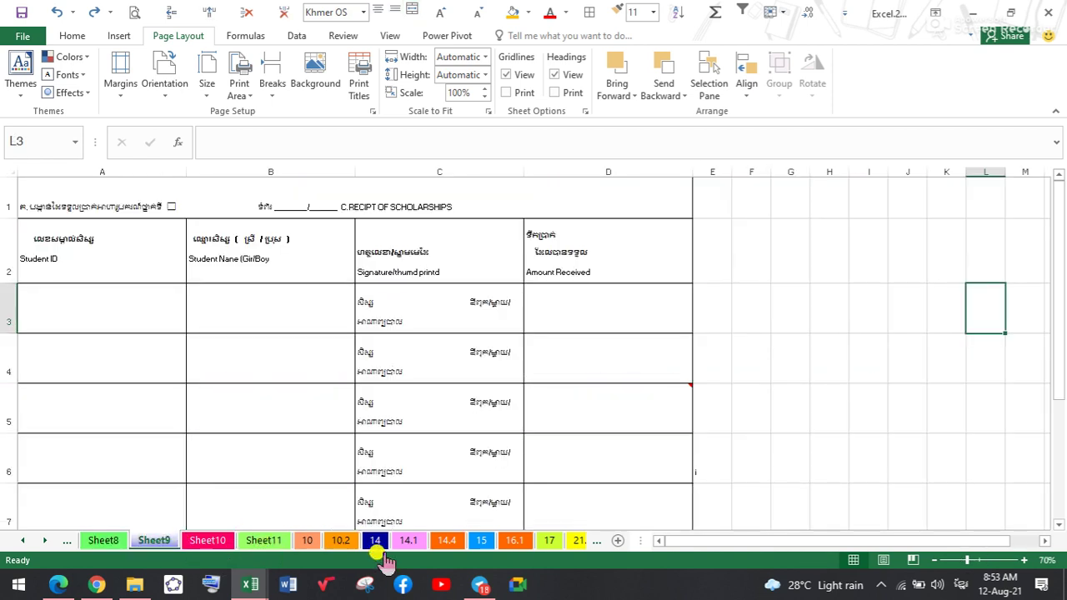
click(409, 541)
click(375, 542)
click(340, 541)
click(375, 541)
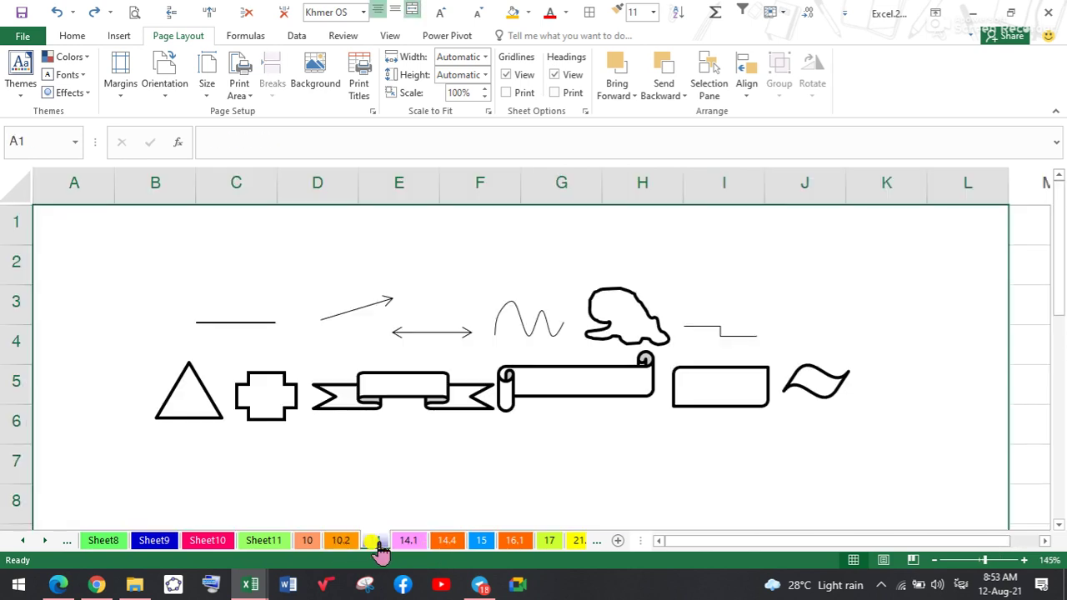
click(581, 542)
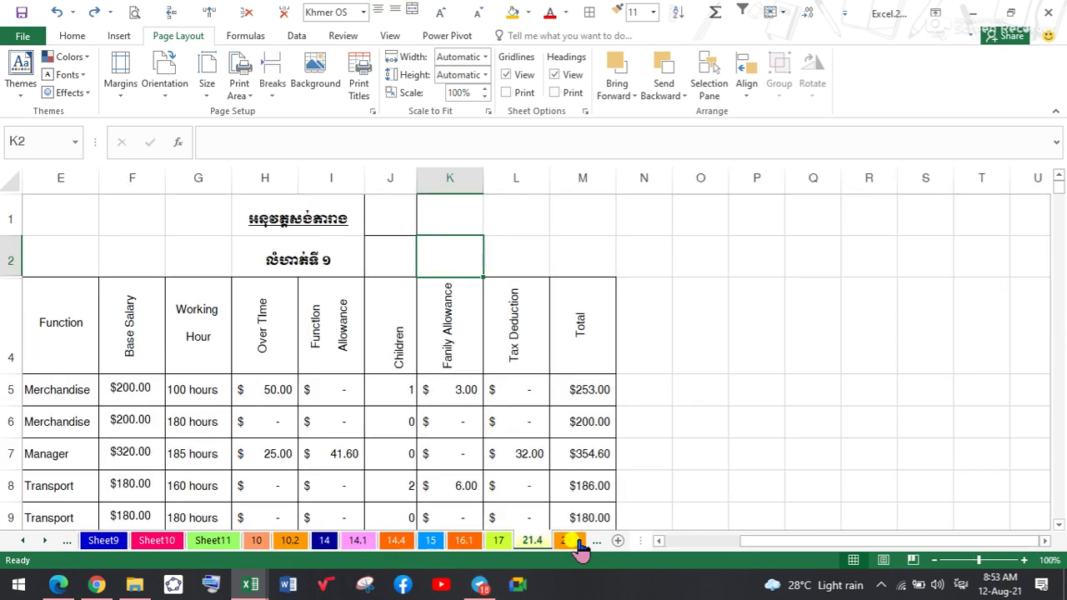
click(814, 331)
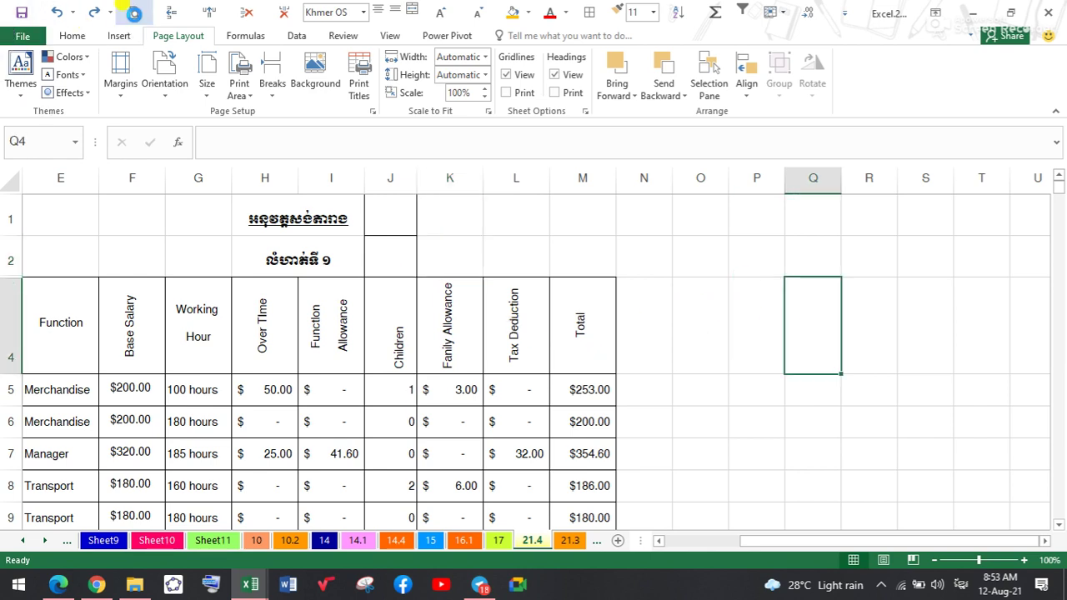
Step: Center the sheet 21.4 printout horizontally on the page and check it in the print preview
click(133, 14)
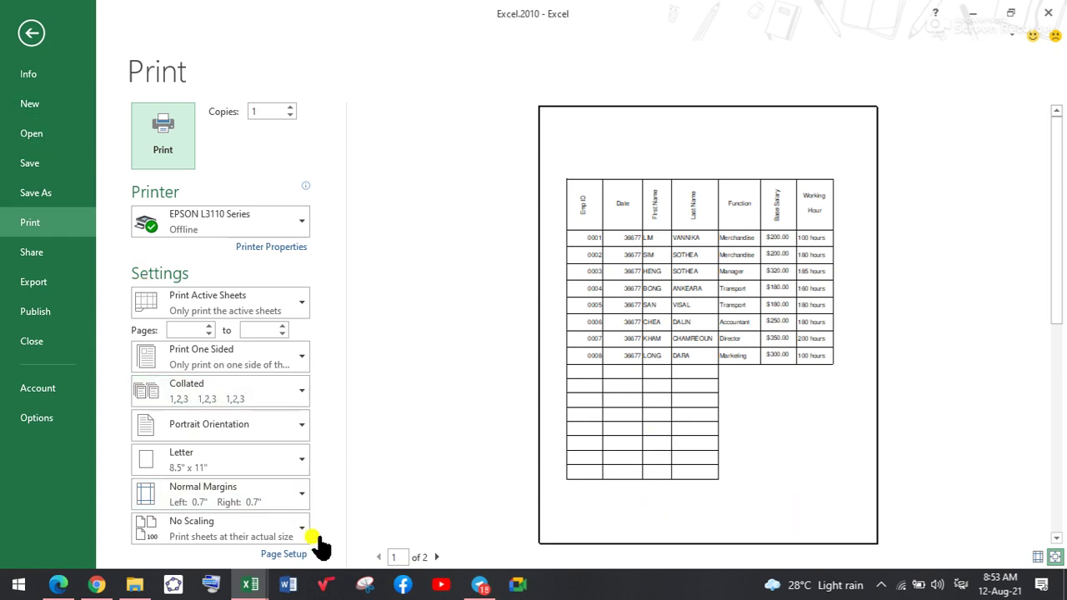
click(292, 554)
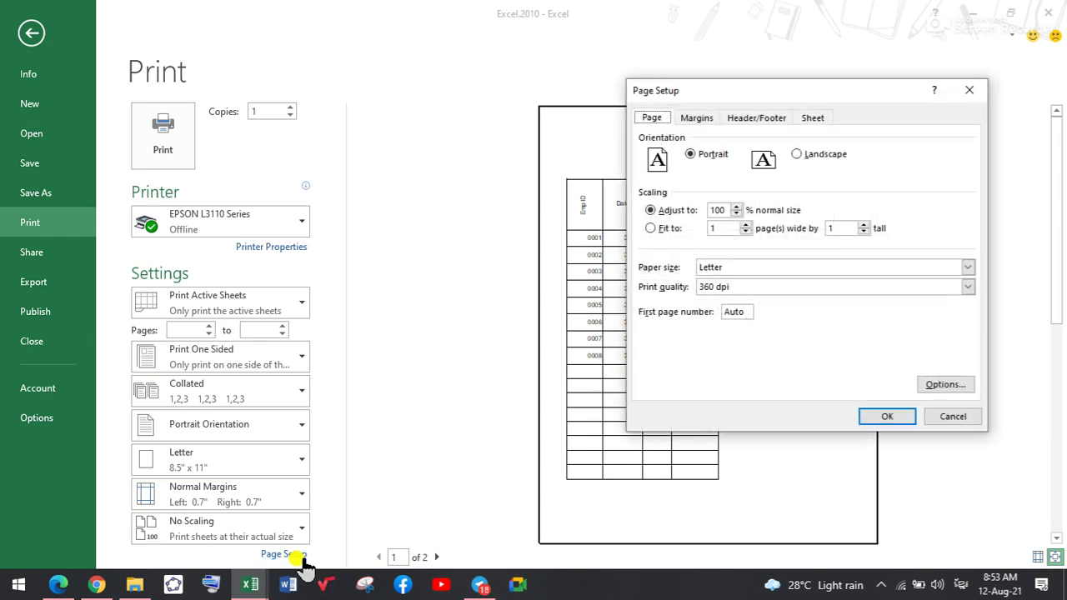
click(696, 117)
click(658, 334)
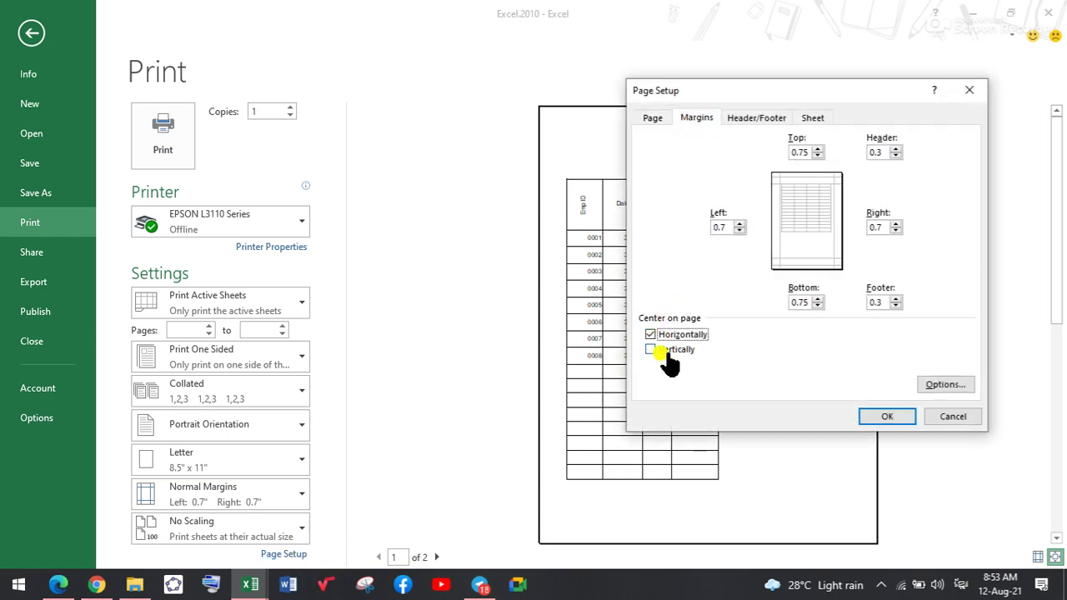
click(892, 419)
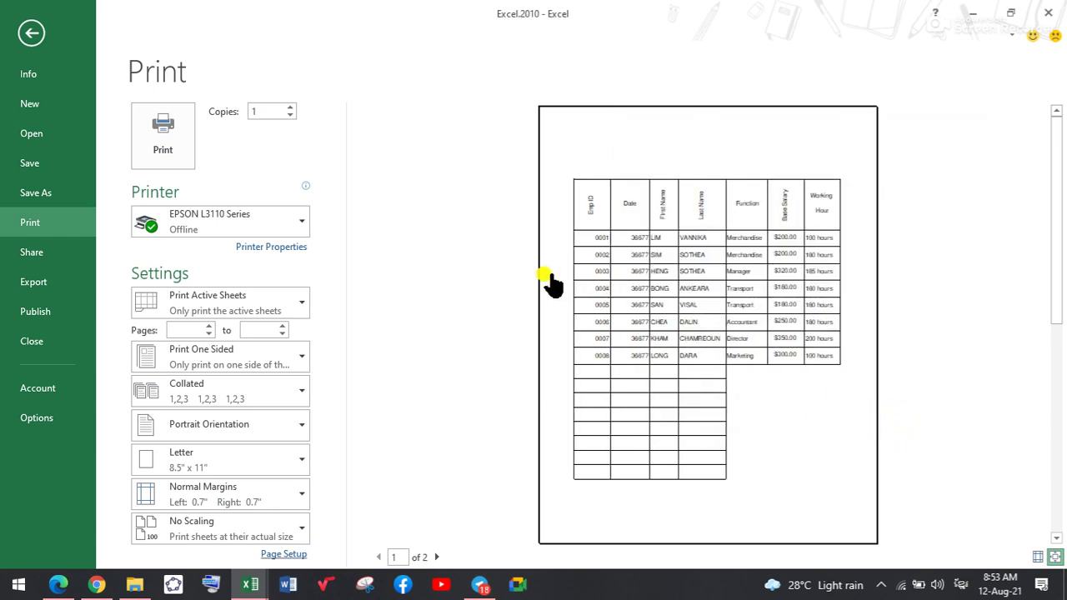
click(882, 287)
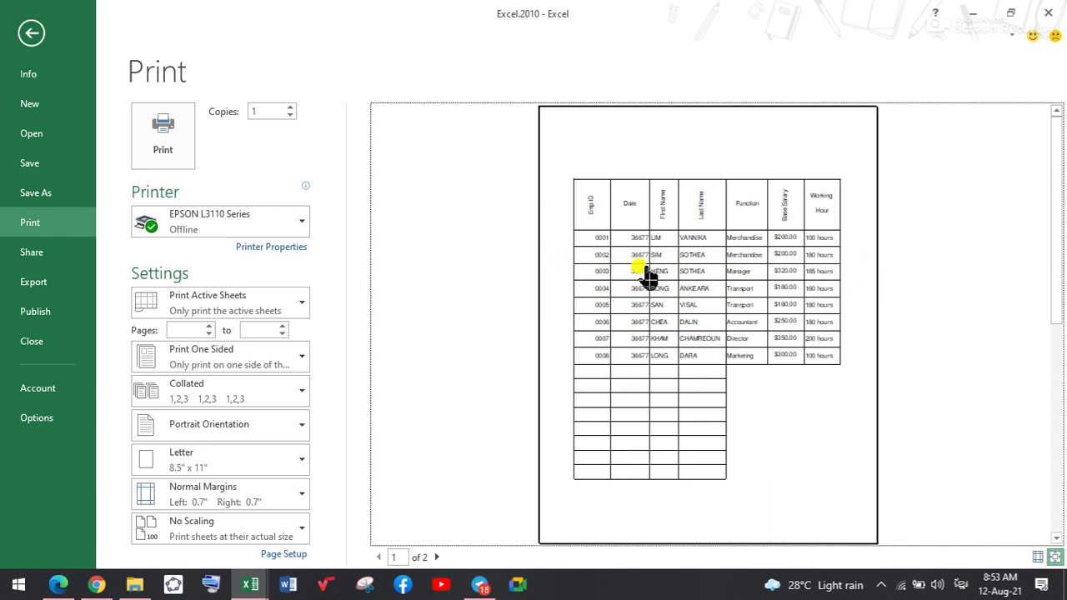
click(27, 34)
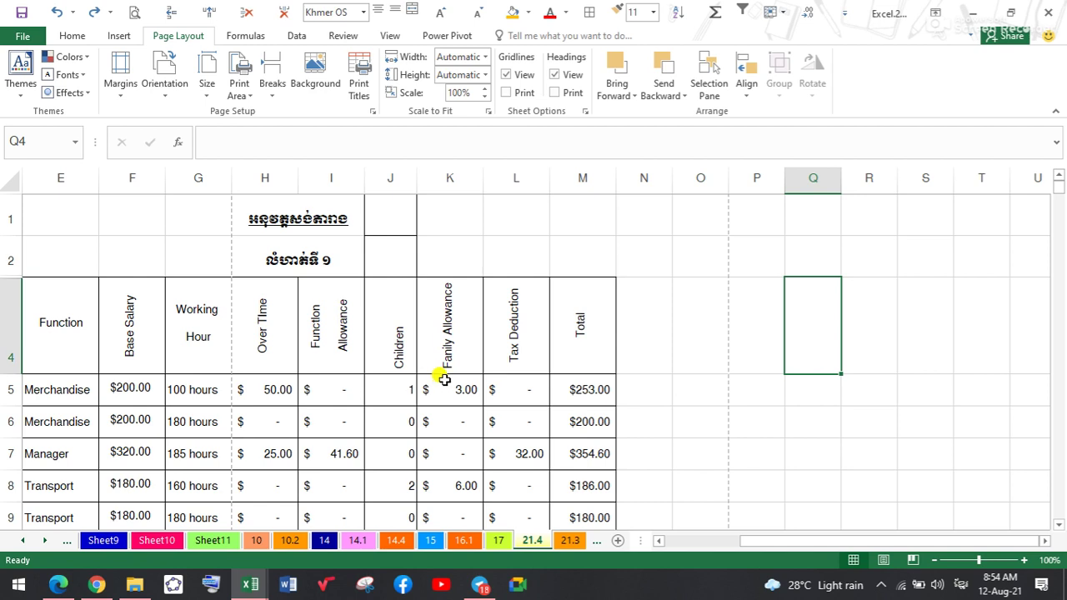
Step: Set the page orientation of sheet 21.4 to landscape, checking the page breaks around the salary table
scroll(348, 349, down, 2)
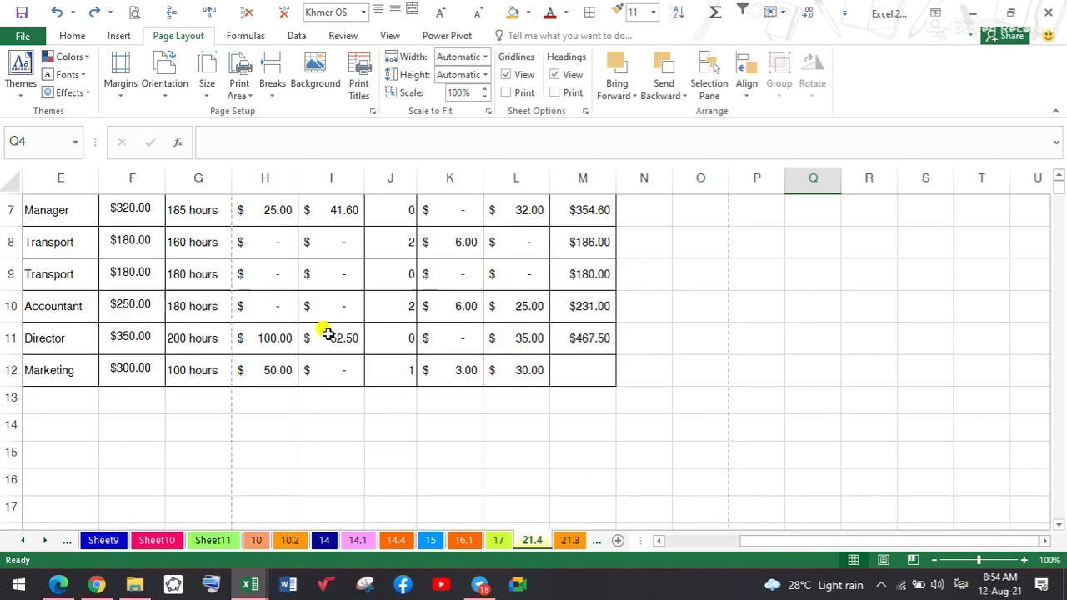
scroll(324, 334, up, 1)
scroll(235, 230, up, 1)
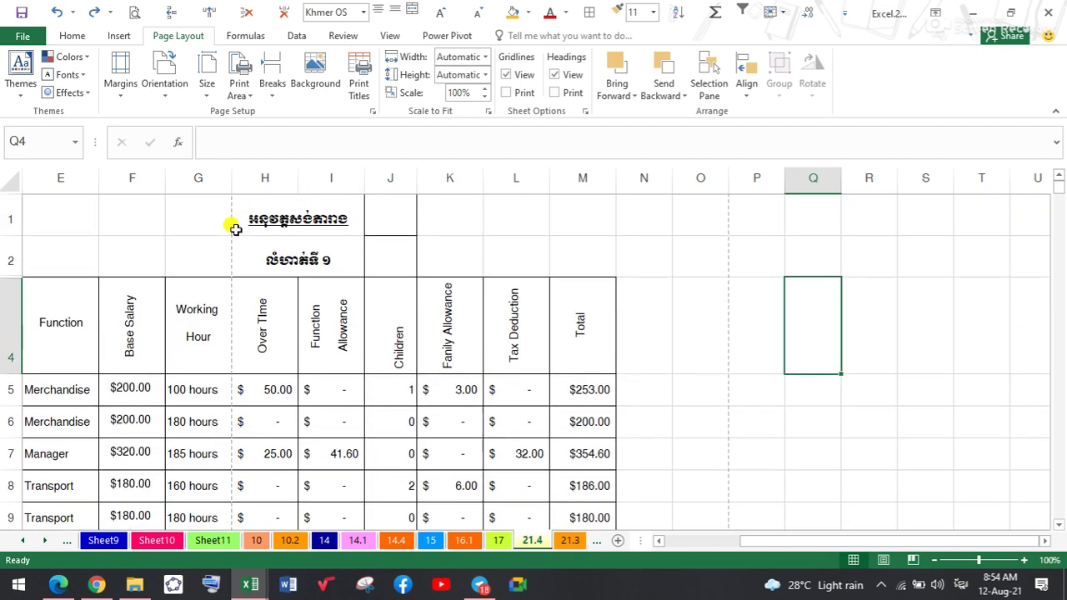
click(165, 77)
click(179, 158)
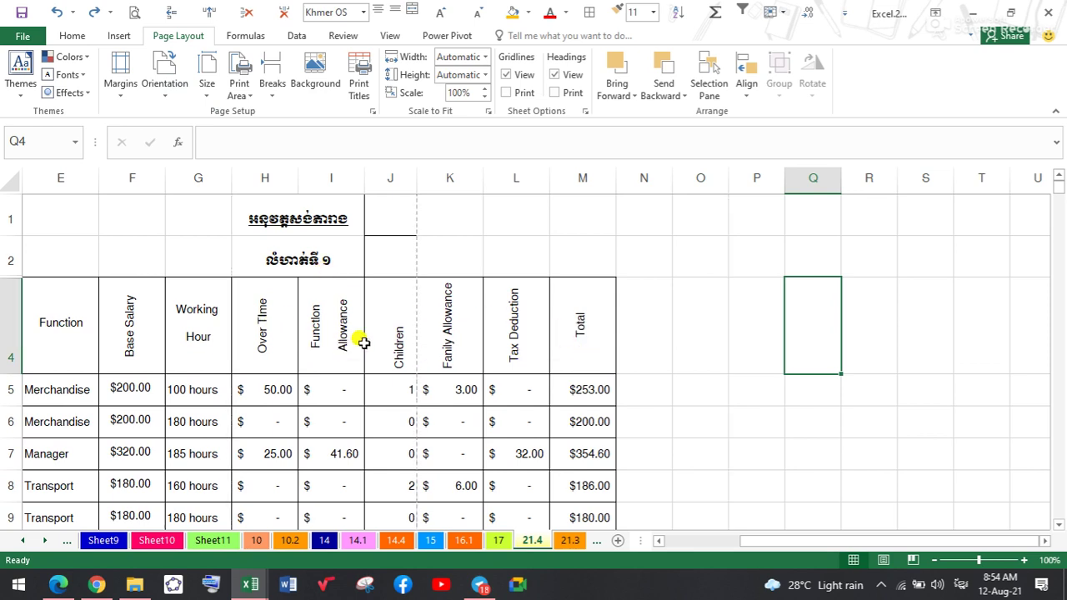
scroll(365, 337, down, 5)
scroll(364, 329, up, 5)
click(166, 93)
click(158, 157)
Step: Examine each page of the landscape print preview, and check where the page breaks fall on the sheet
click(133, 12)
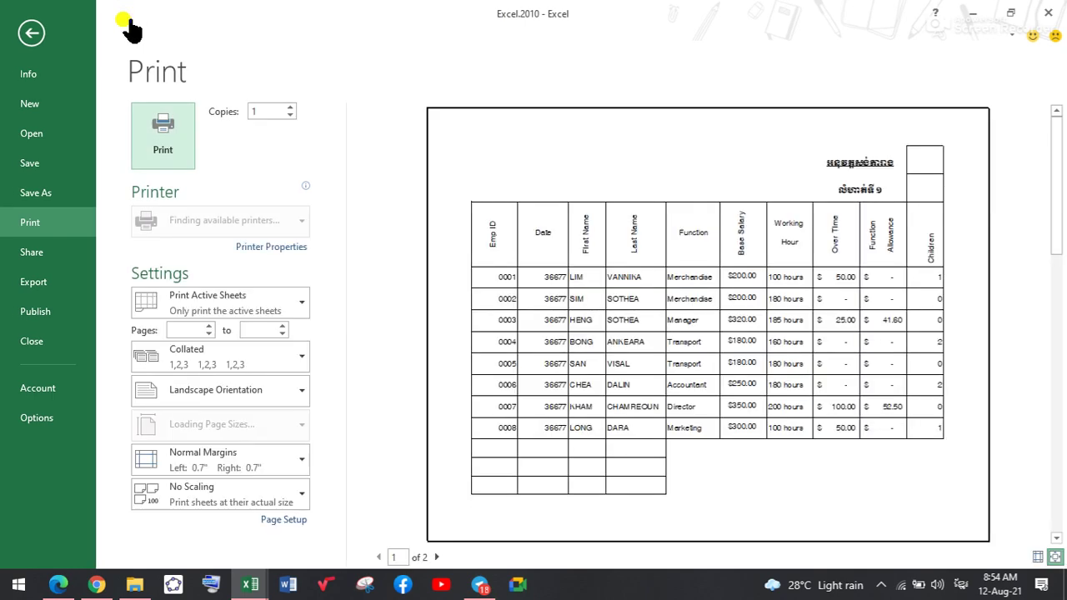
click(436, 558)
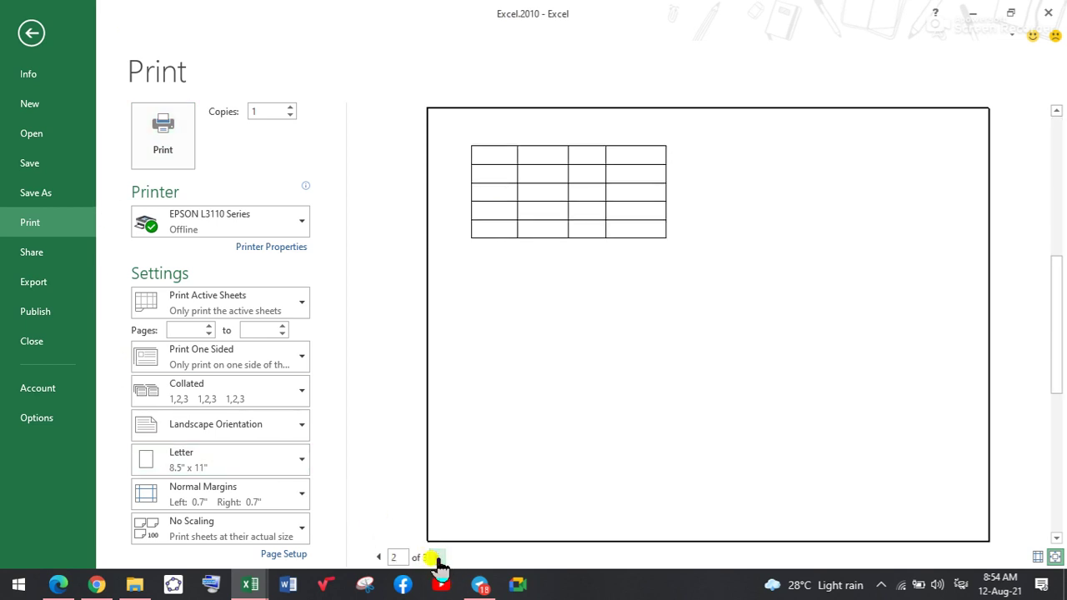
click(436, 557)
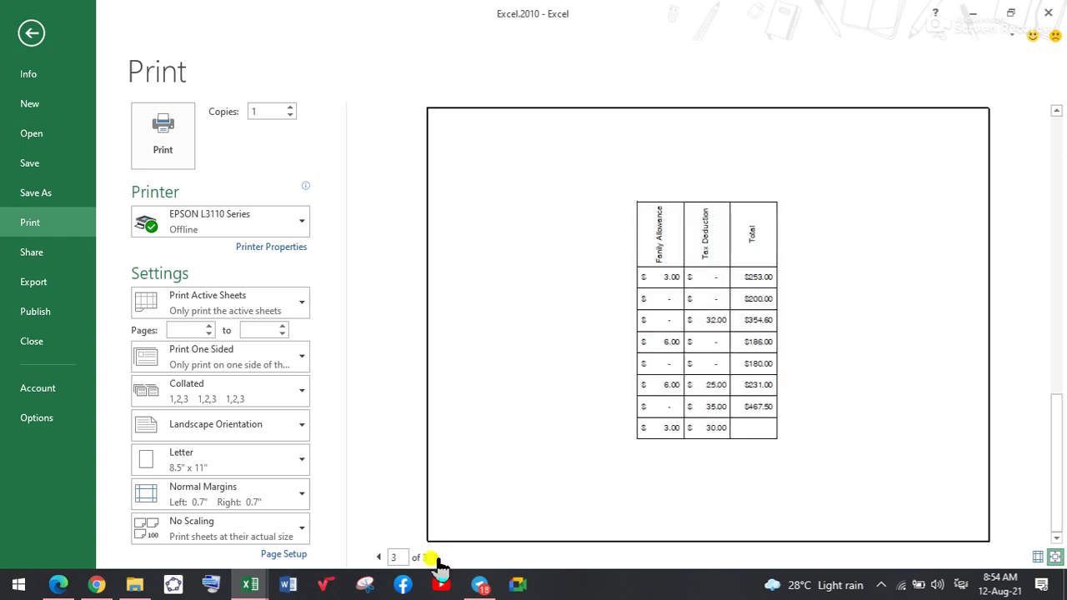
click(378, 557)
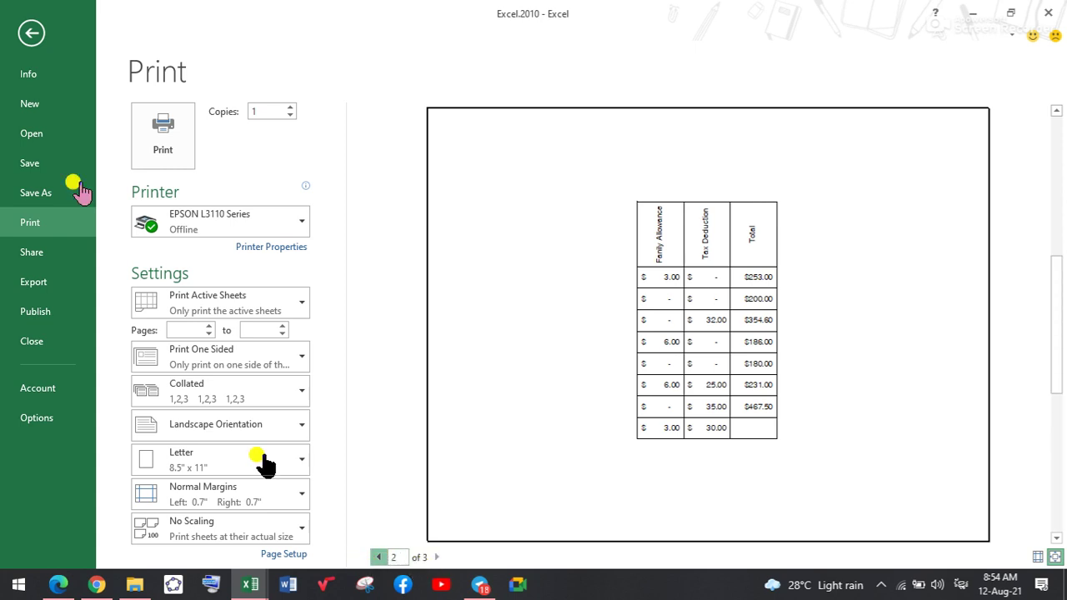
click(23, 35)
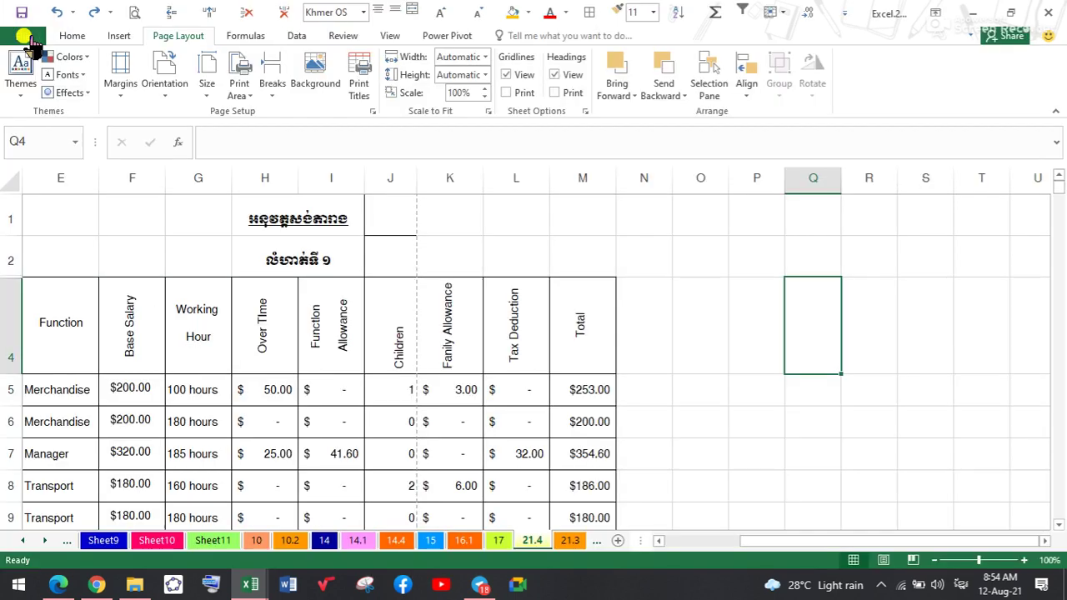
scroll(263, 265, down, 5)
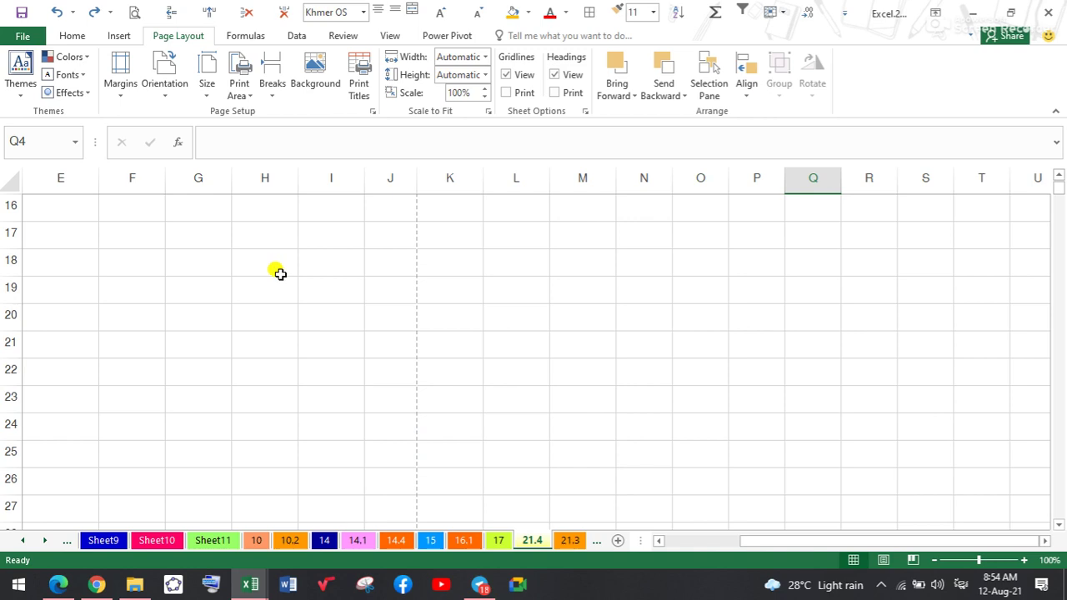
scroll(281, 273, up, 5)
scroll(281, 273, down, 4)
scroll(281, 273, up, 4)
scroll(281, 273, up, 2)
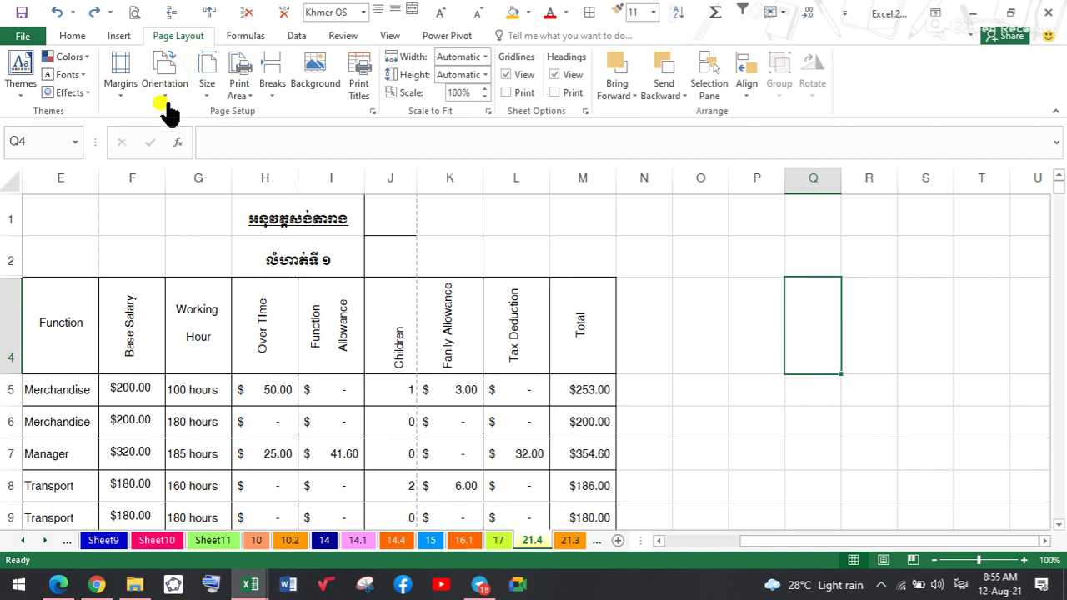
Step: Set the page margins to Narrow and the paper size to A4 for sheet 21.4
click(121, 104)
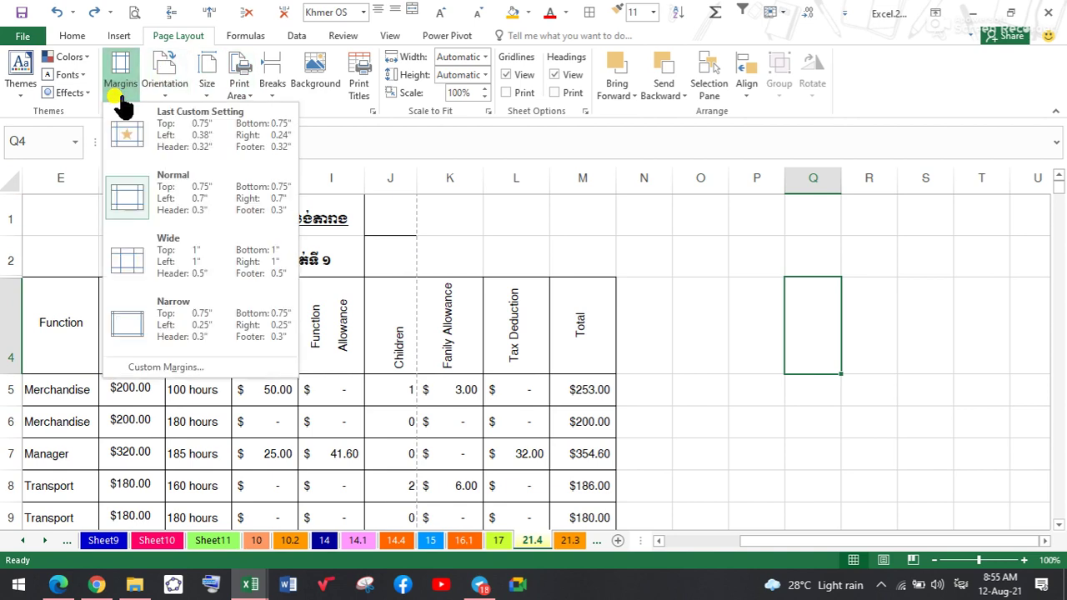
click(150, 308)
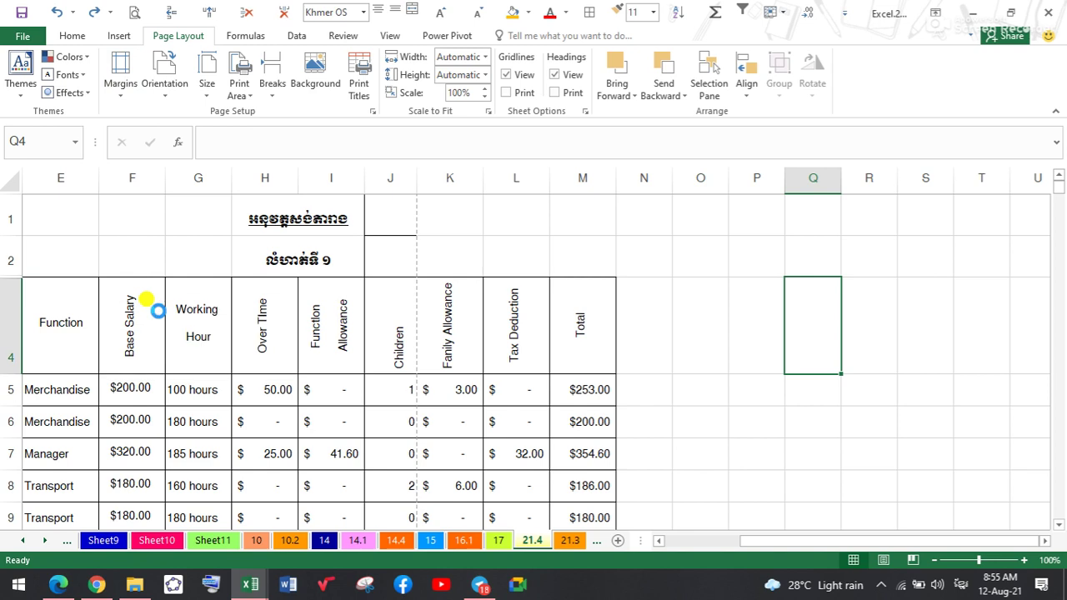
click(166, 107)
click(169, 118)
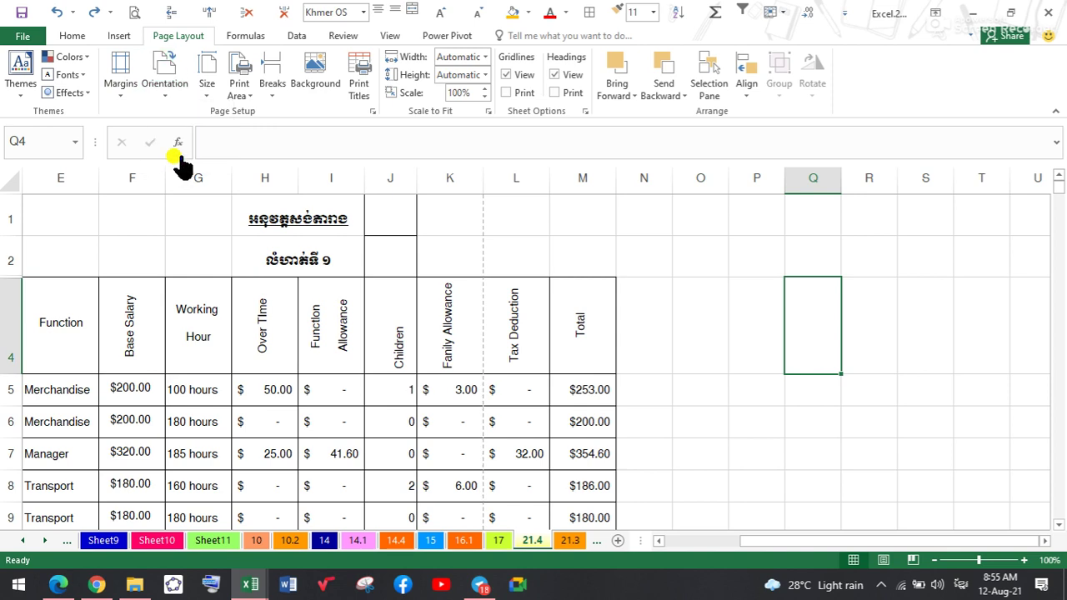
click(207, 92)
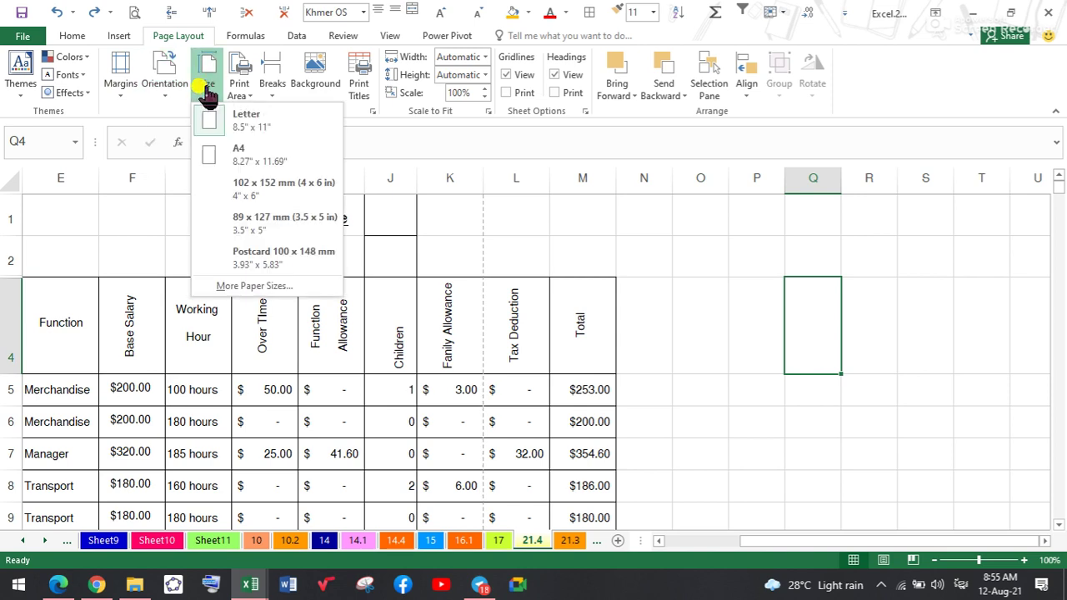
click(205, 153)
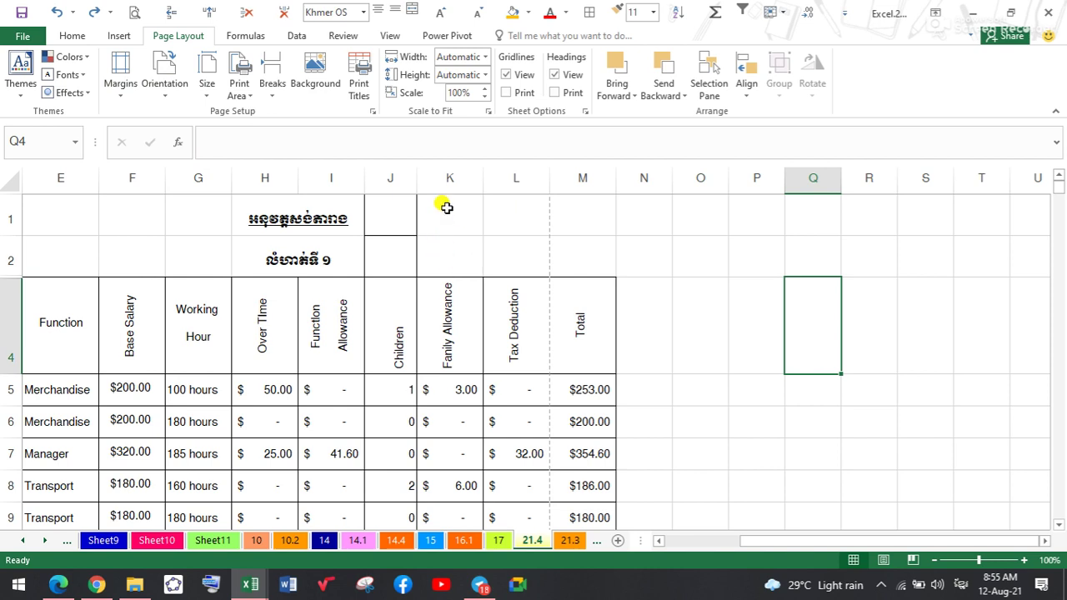
Step: Narrow the Children column J slightly and remove the left, inside and right borders from cells J1:J2
drag(413, 184, 385, 245)
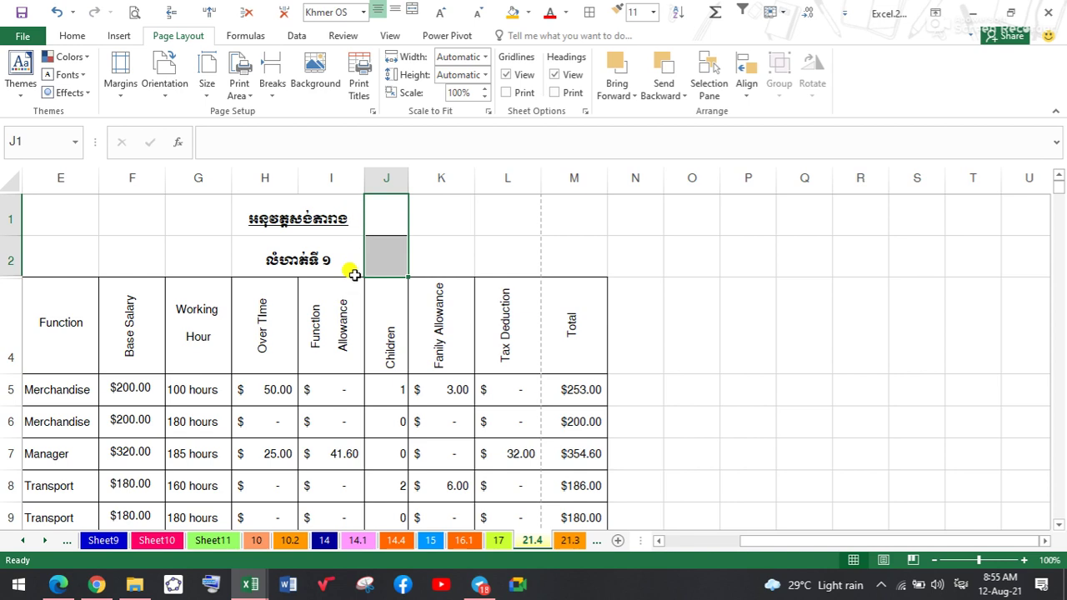
click(495, 246)
drag(378, 228, 381, 257)
click(75, 37)
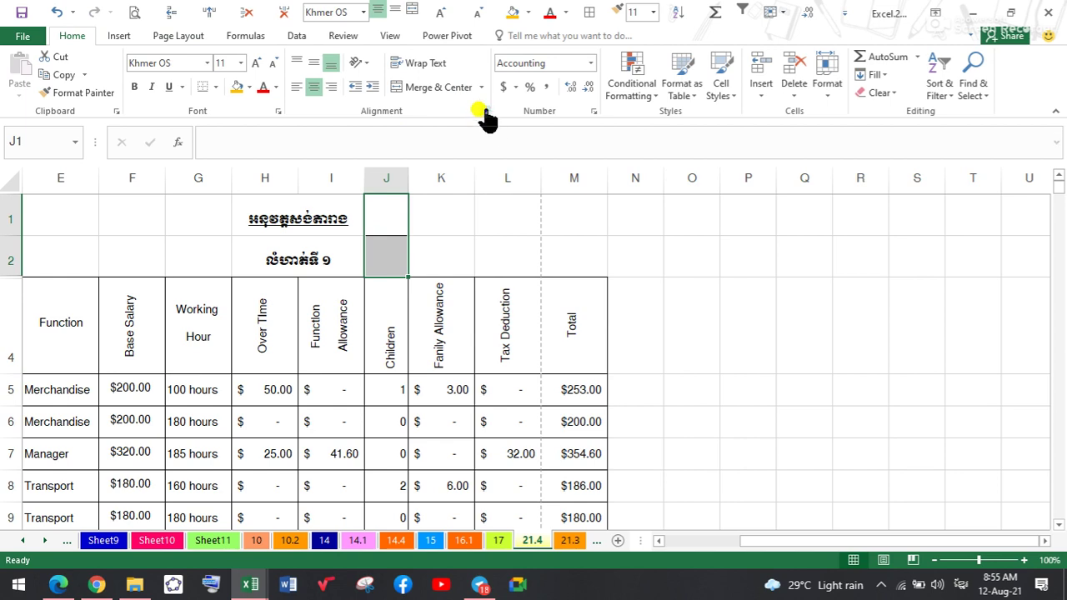
click(484, 111)
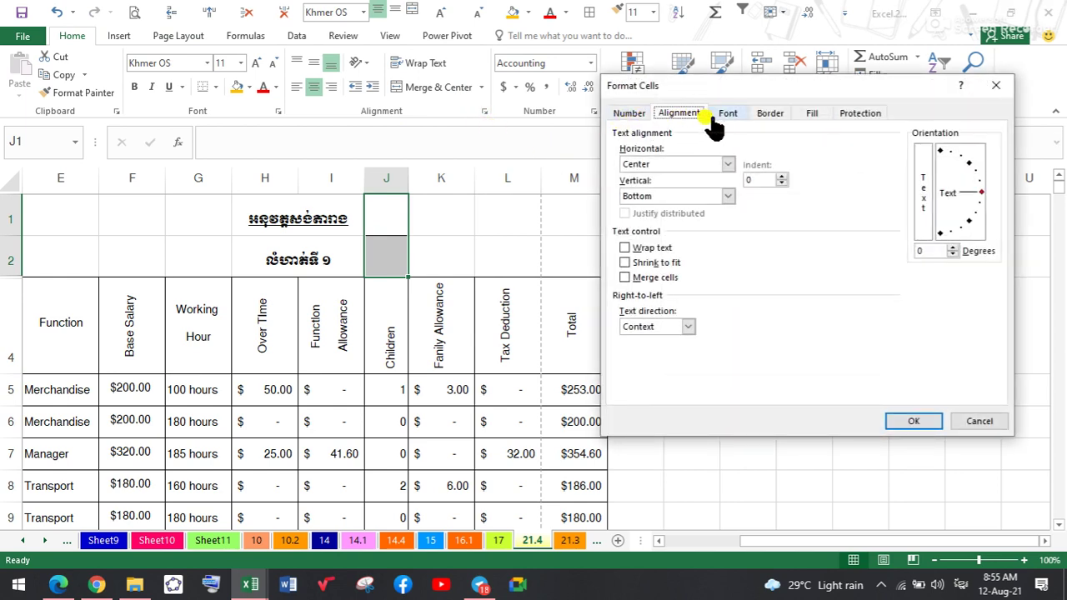
click(768, 114)
click(765, 244)
click(786, 247)
click(872, 243)
click(913, 422)
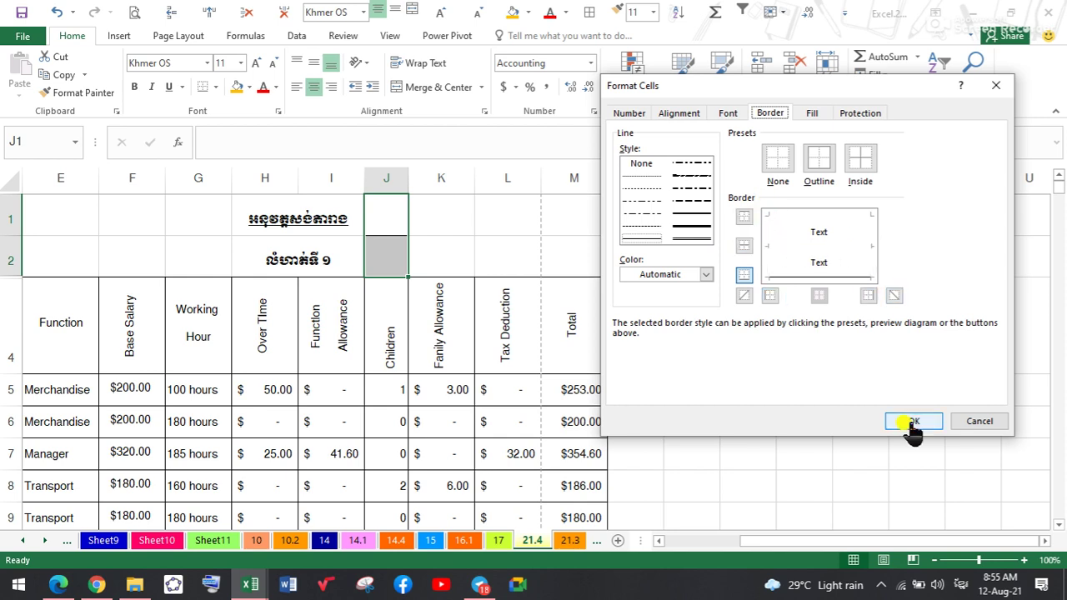
Step: Narrow the Working Hour, Tax Deduction and Total columns of the salary table on sheet 21.4
click(502, 226)
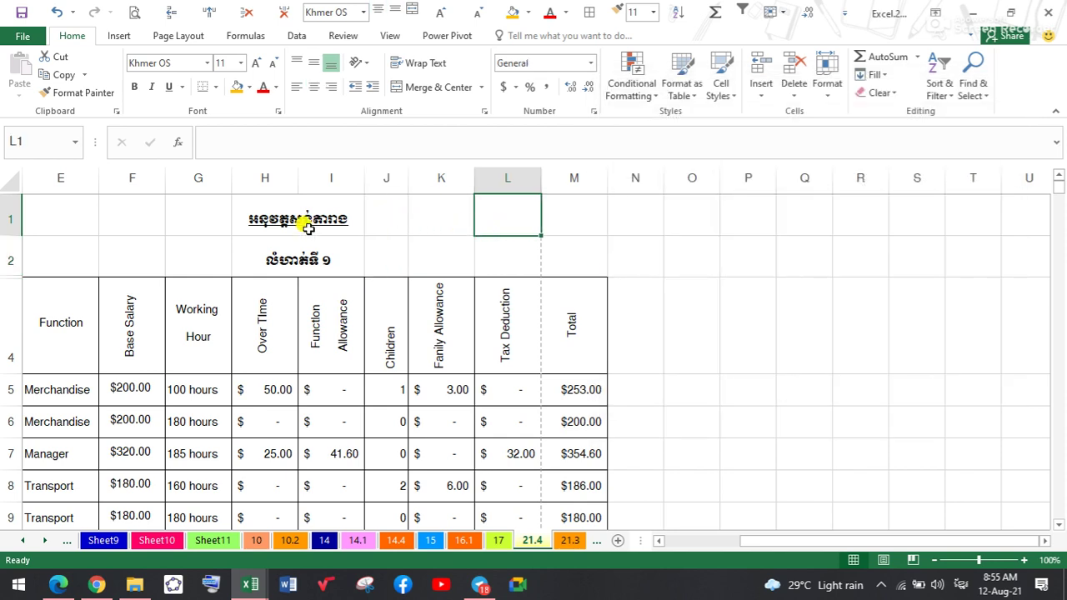
scroll(145, 248, down, 3)
scroll(200, 251, up, 3)
drag(227, 177, 219, 182)
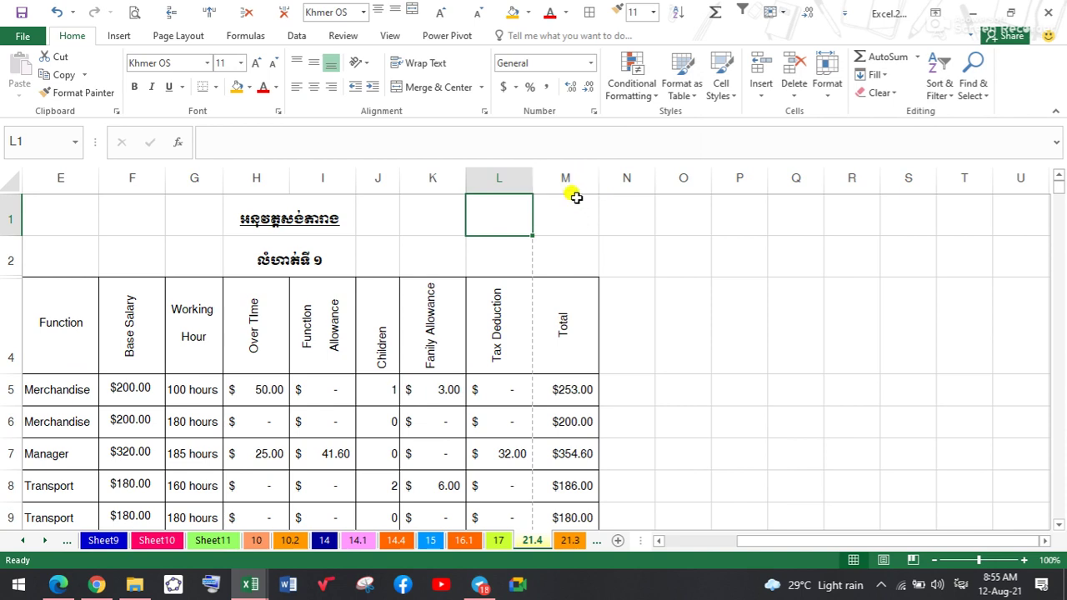
drag(534, 177, 522, 177)
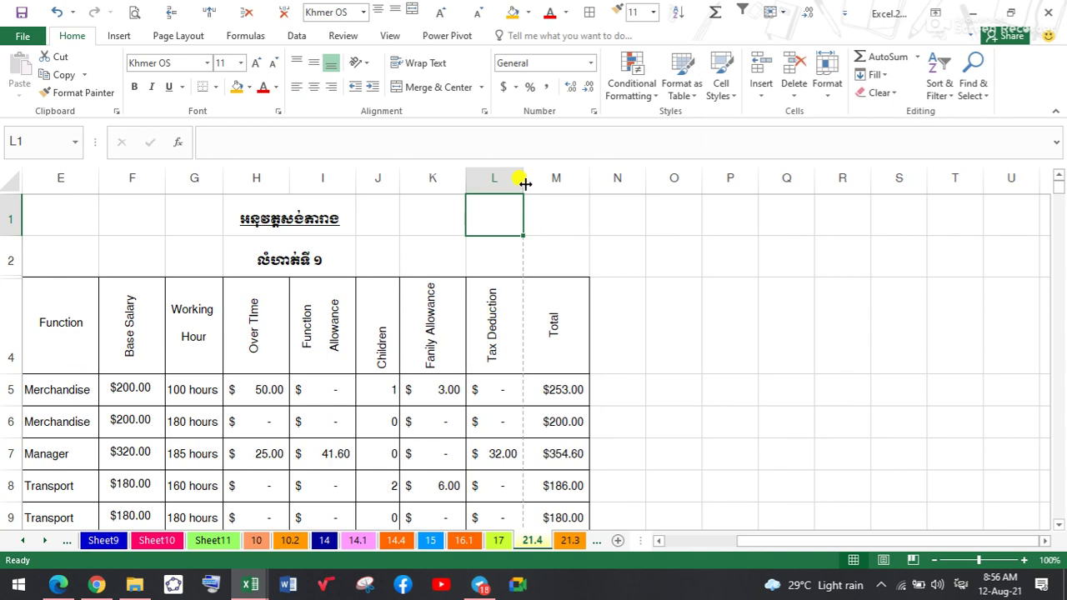
drag(525, 184, 576, 184)
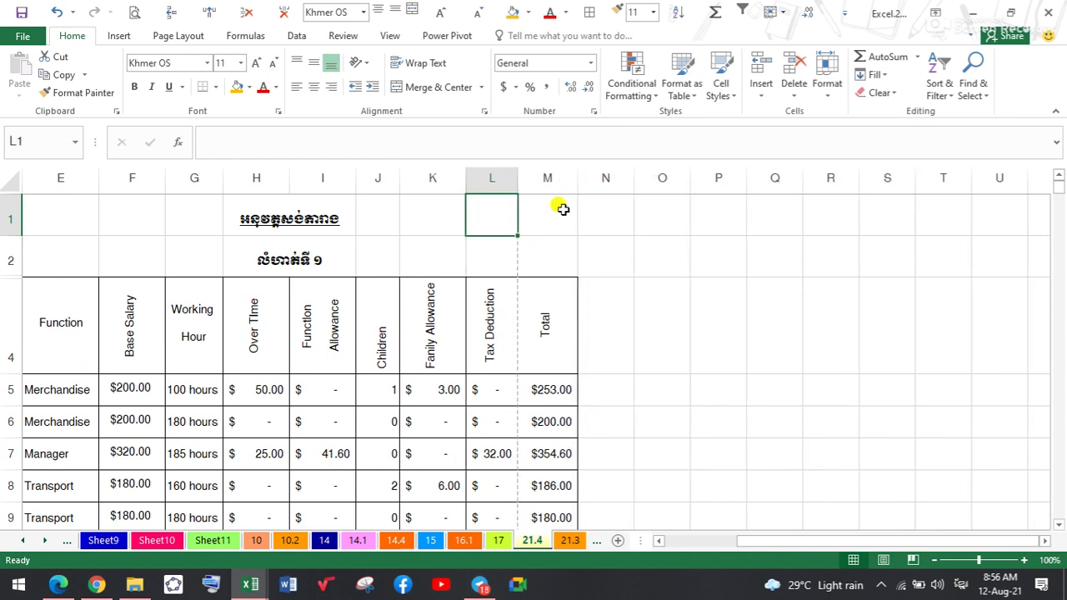
Step: Narrow the Children, Function Allowance and Over Time columns so the table fits within the page break
scroll(524, 354, down, 4)
scroll(524, 354, up, 2)
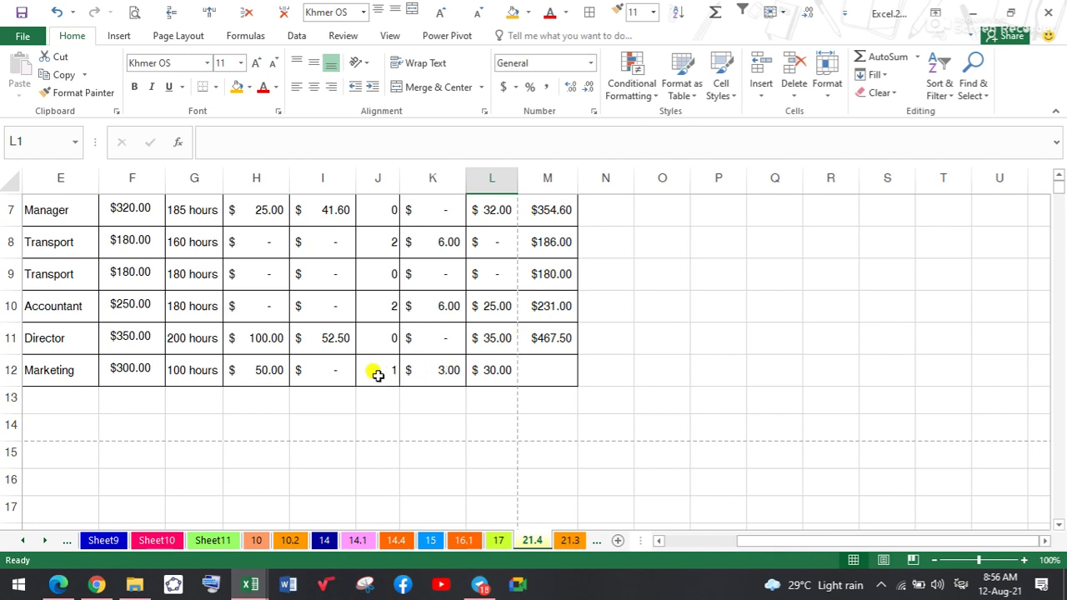
scroll(378, 375, up, 2)
drag(403, 183, 392, 177)
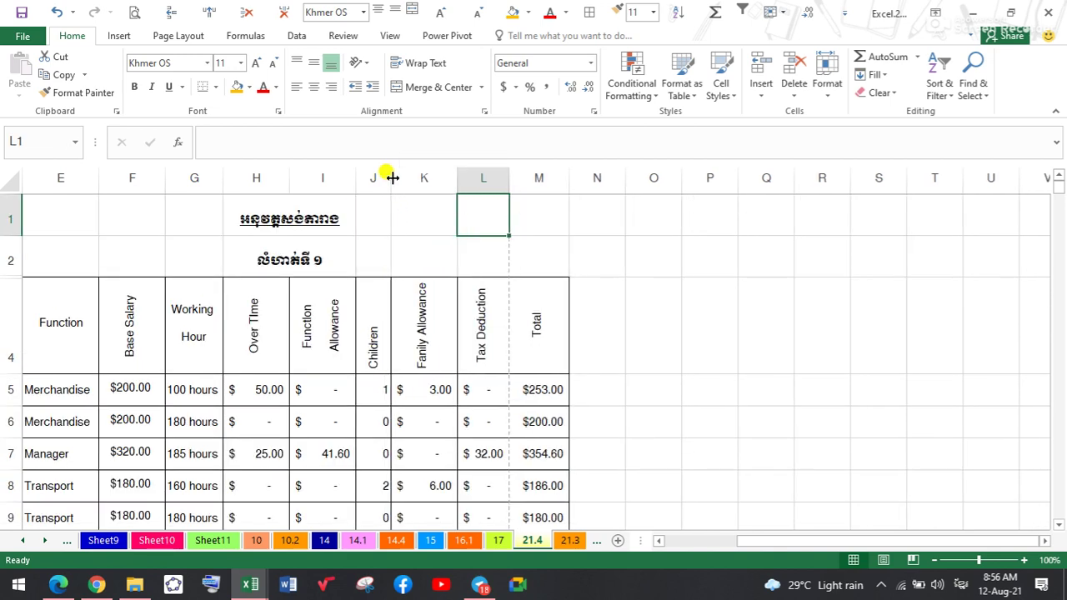
drag(356, 170, 348, 172)
drag(284, 174, 284, 177)
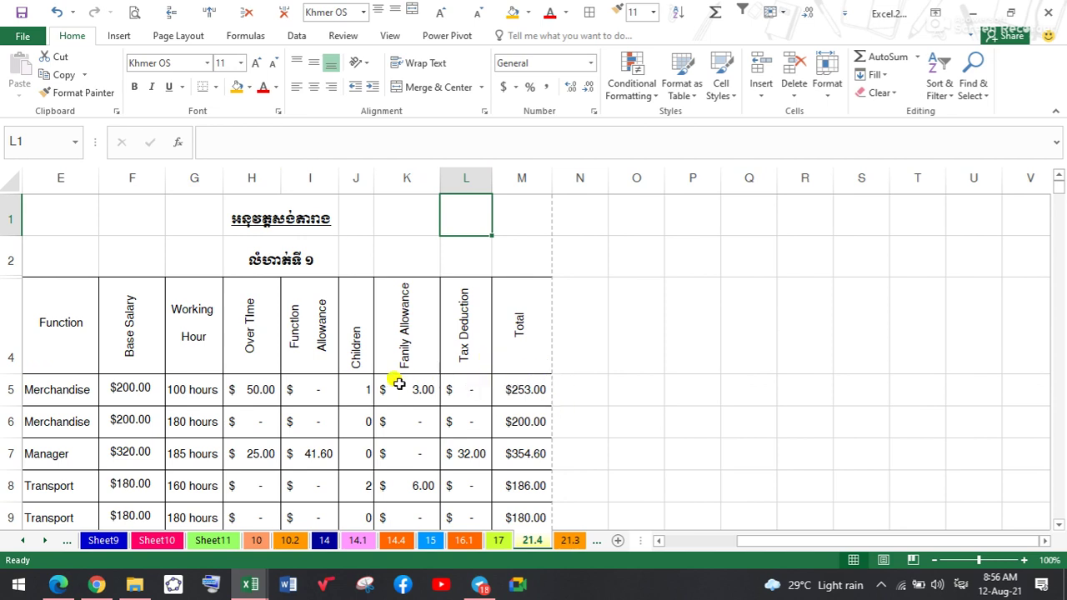
Step: Center the header cells E4:M4 horizontally and align them to the middle vertically
drag(76, 345, 498, 342)
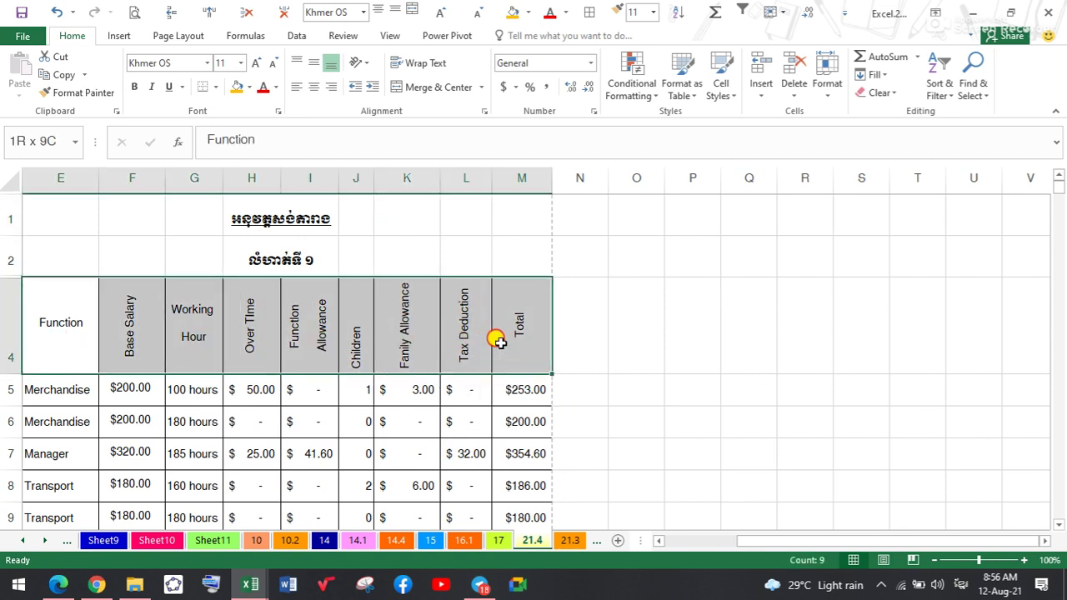
click(313, 87)
click(314, 87)
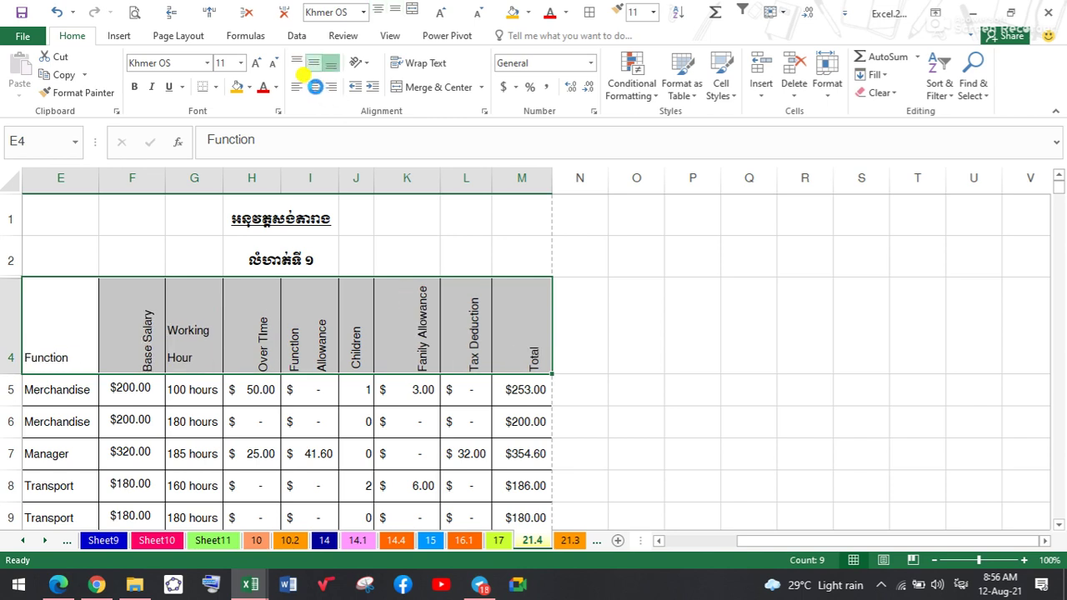
click(313, 63)
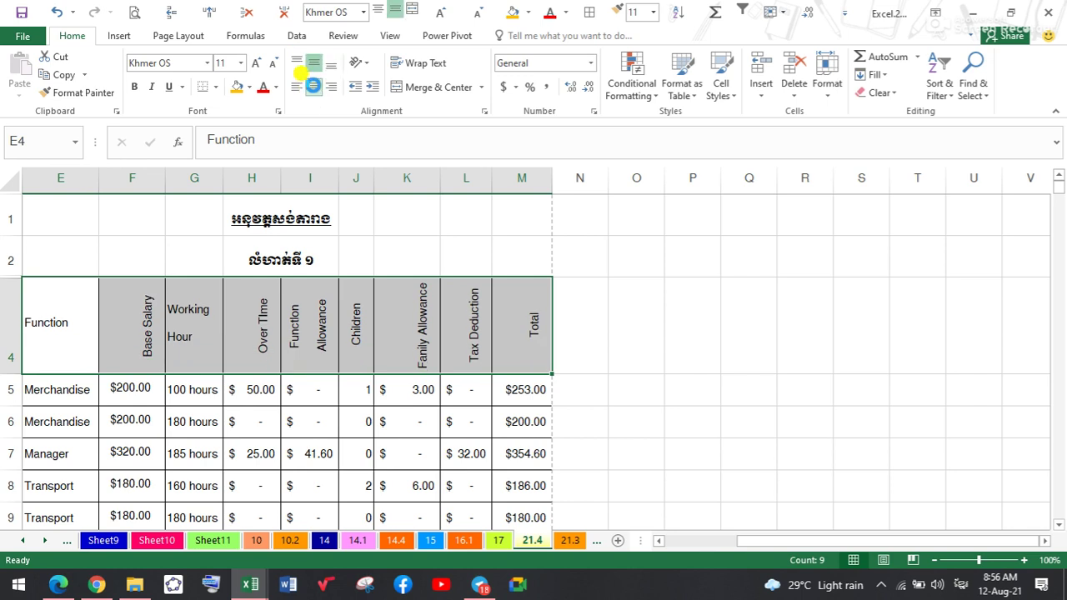
click(312, 87)
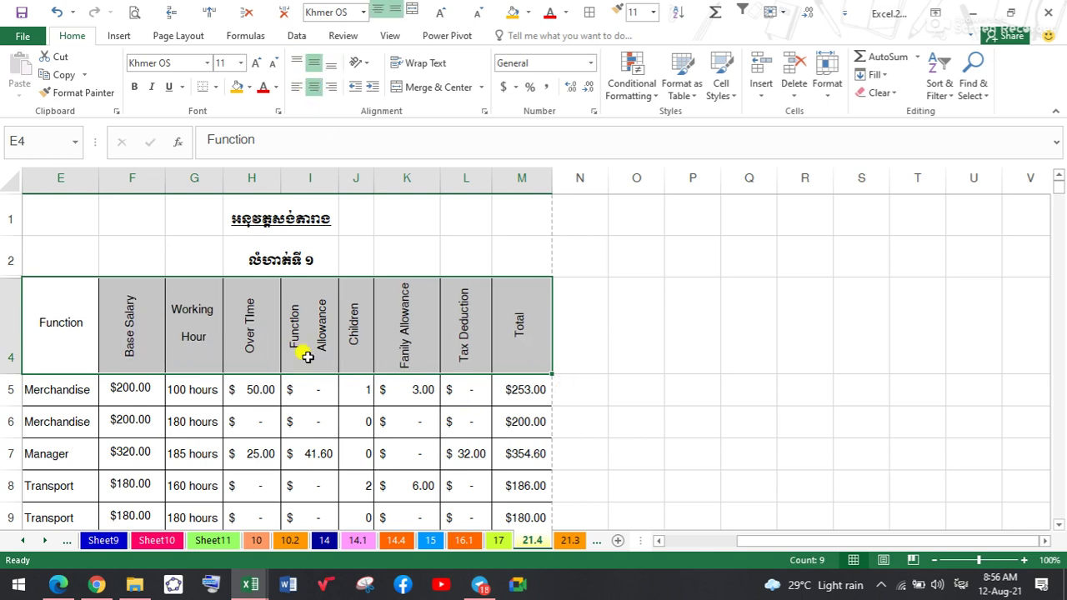
click(261, 346)
Step: Examine both pages of the print preview for sheet 21.4, and return to the worksheet
scroll(584, 353, down, 4)
scroll(581, 350, up, 3)
click(132, 11)
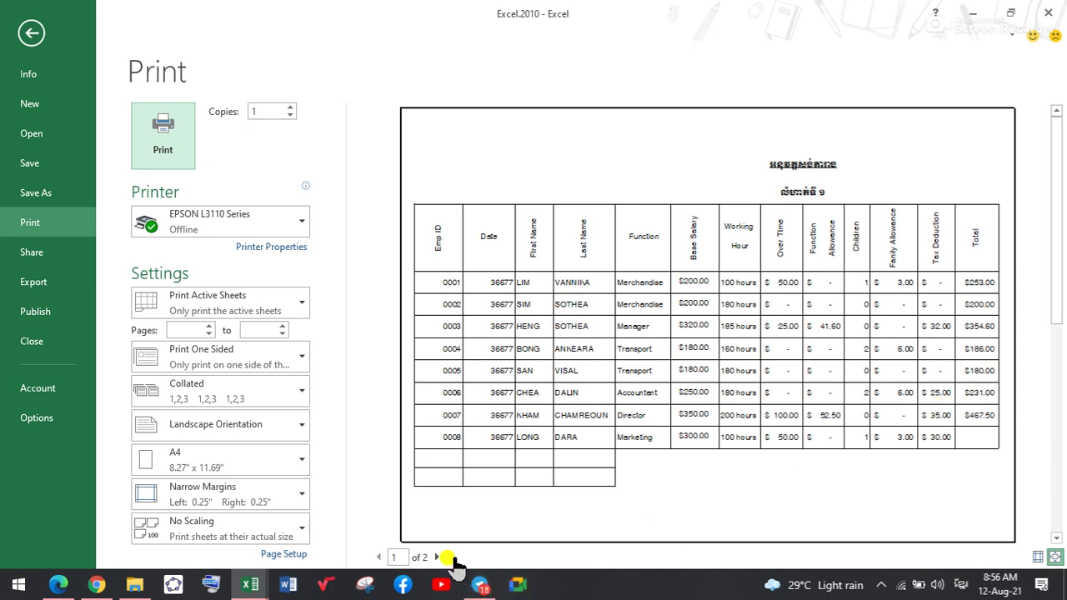
click(441, 557)
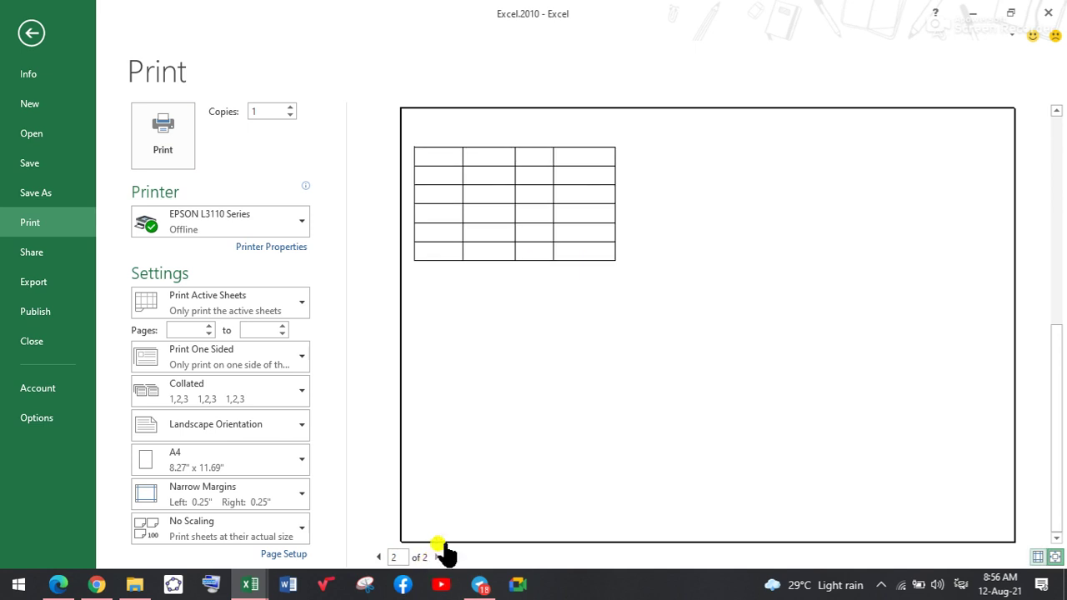
click(379, 557)
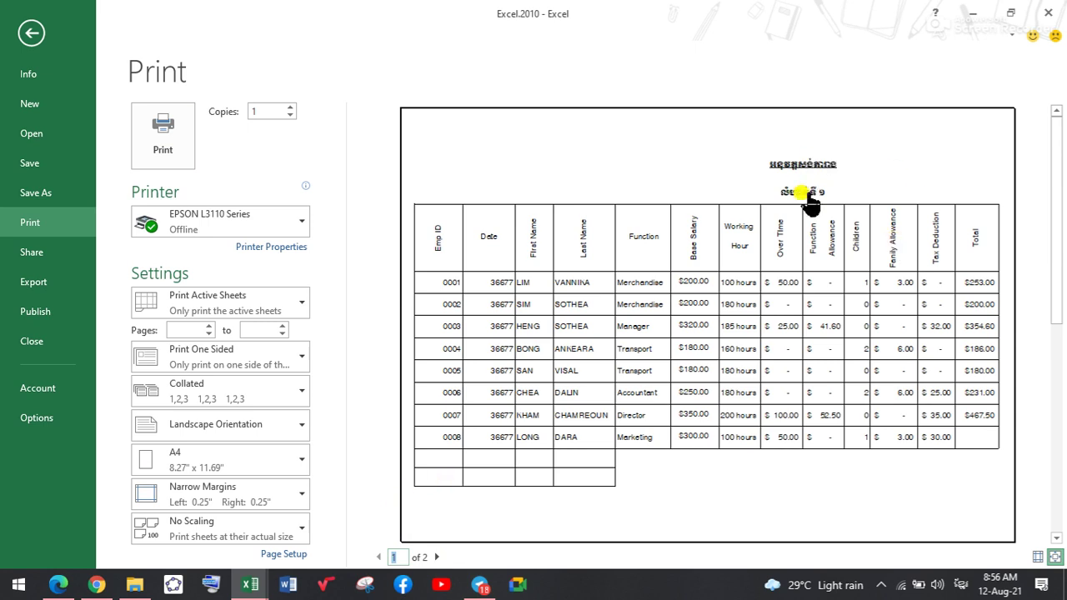
click(32, 40)
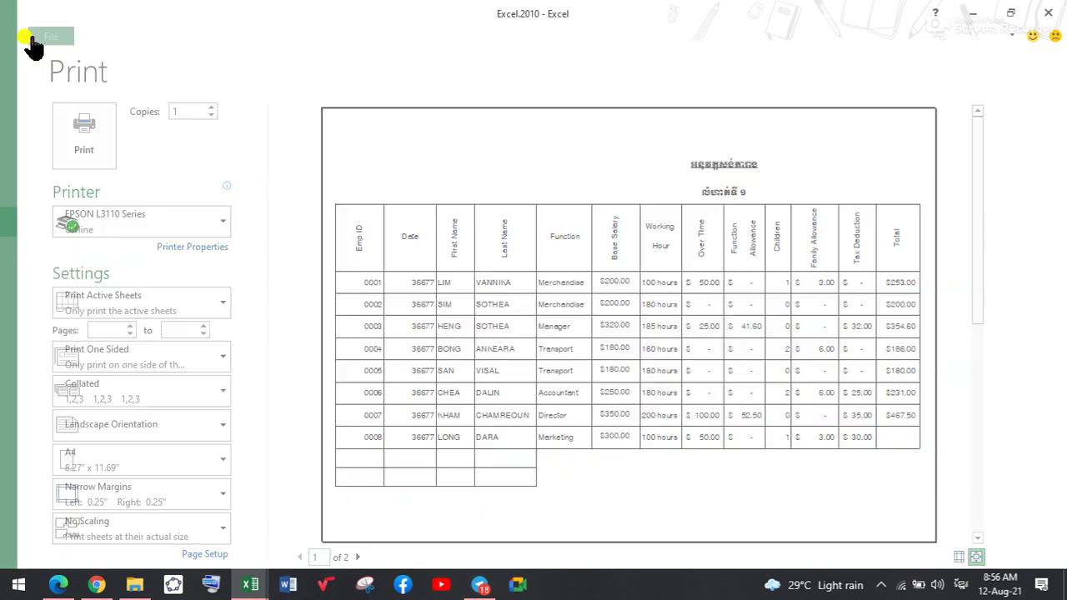
Step: Delete the empty columns N through AB beside the salary table
scroll(250, 393, down, 1)
scroll(250, 392, up, 5)
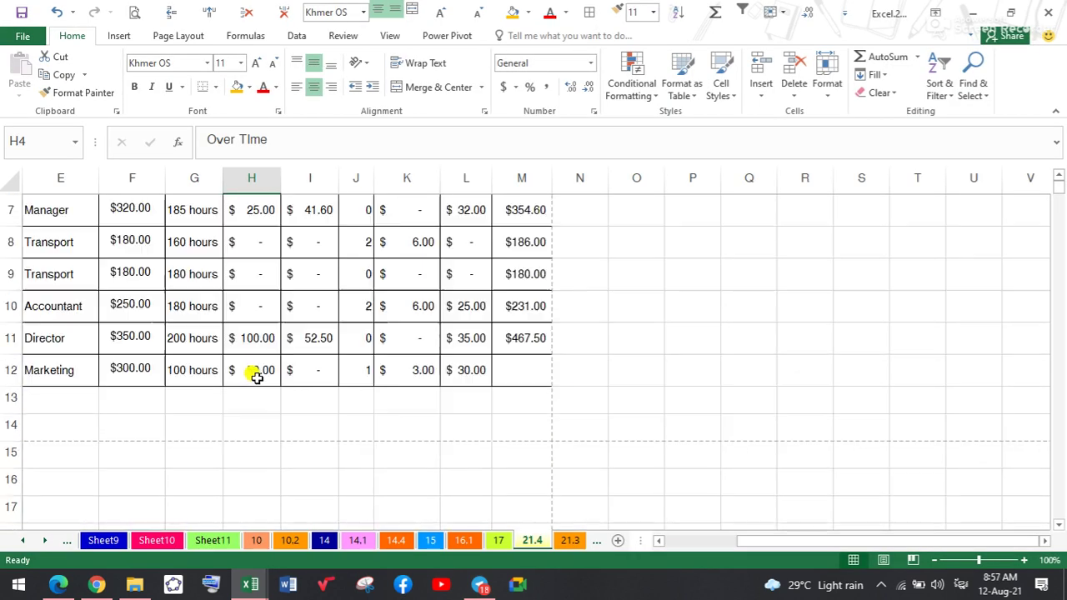
scroll(257, 378, down, 5)
scroll(245, 340, up, 5)
scroll(600, 325, down, 13)
scroll(649, 330, down, 2)
scroll(649, 312, up, 17)
scroll(638, 308, down, 4)
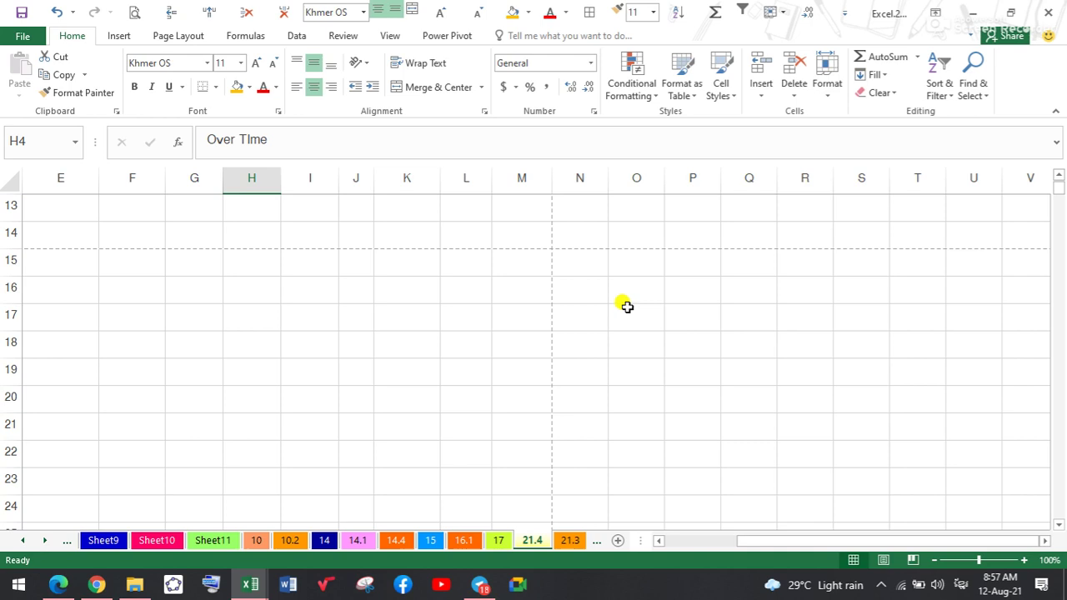
scroll(581, 178, up, 3)
drag(581, 179, 1060, 192)
click(287, 13)
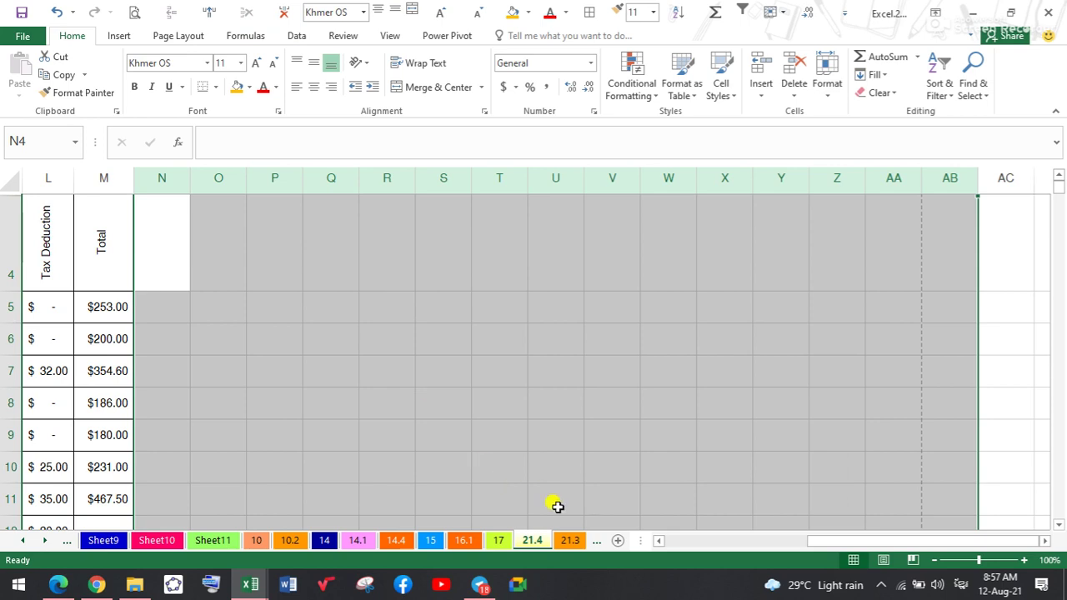
Step: Delete rows 13 to 37 beneath the salary table, including the leftover bordered cells
drag(858, 541, 614, 547)
scroll(98, 431, down, 1)
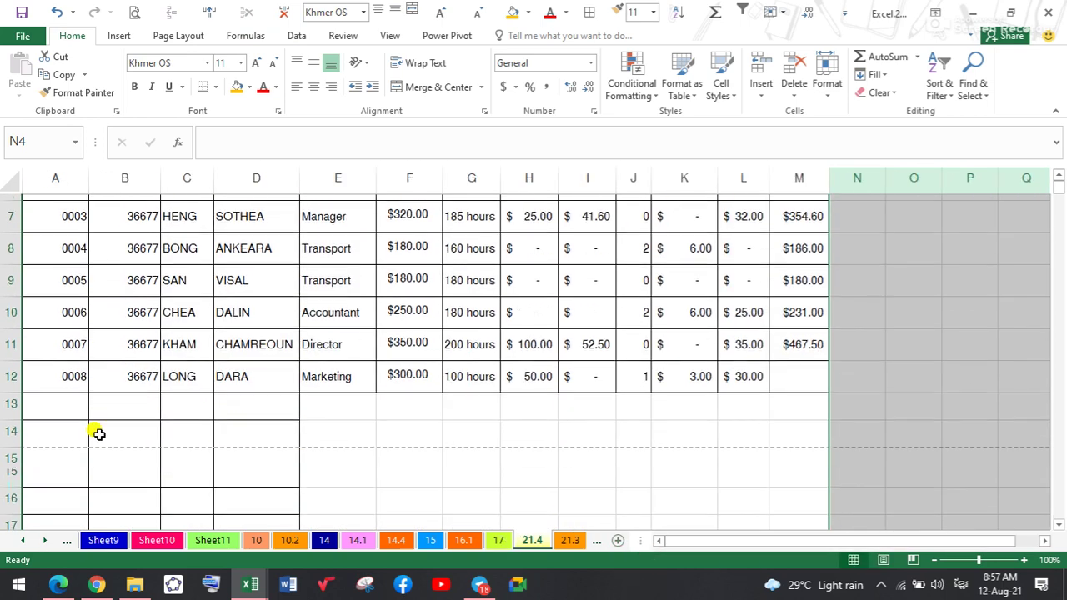
scroll(111, 403, down, 4)
scroll(150, 350, up, 3)
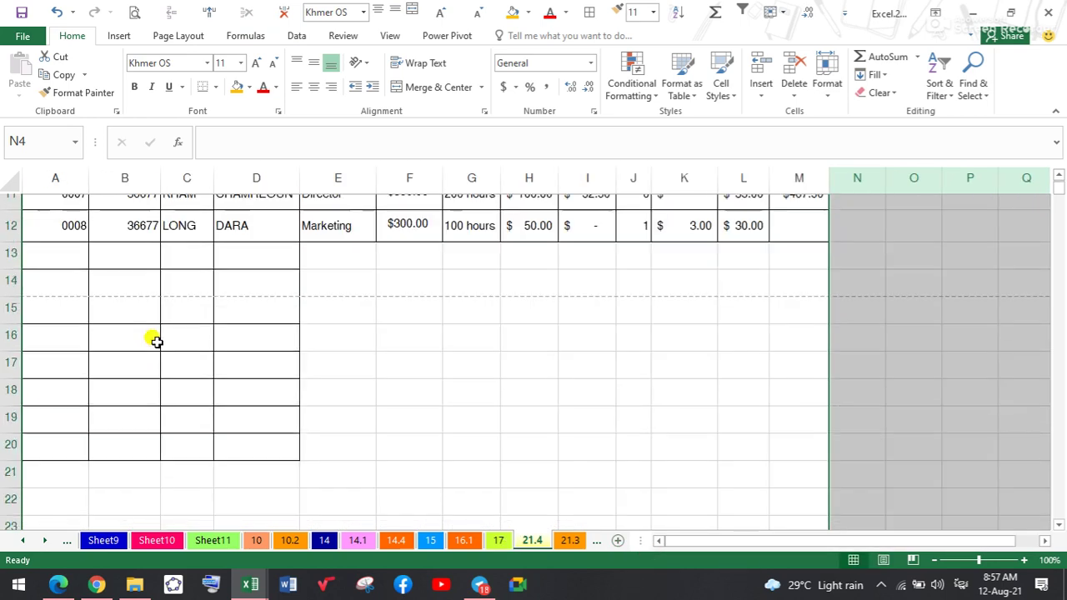
drag(10, 302, 4, 575)
drag(104, 247, 60, 472)
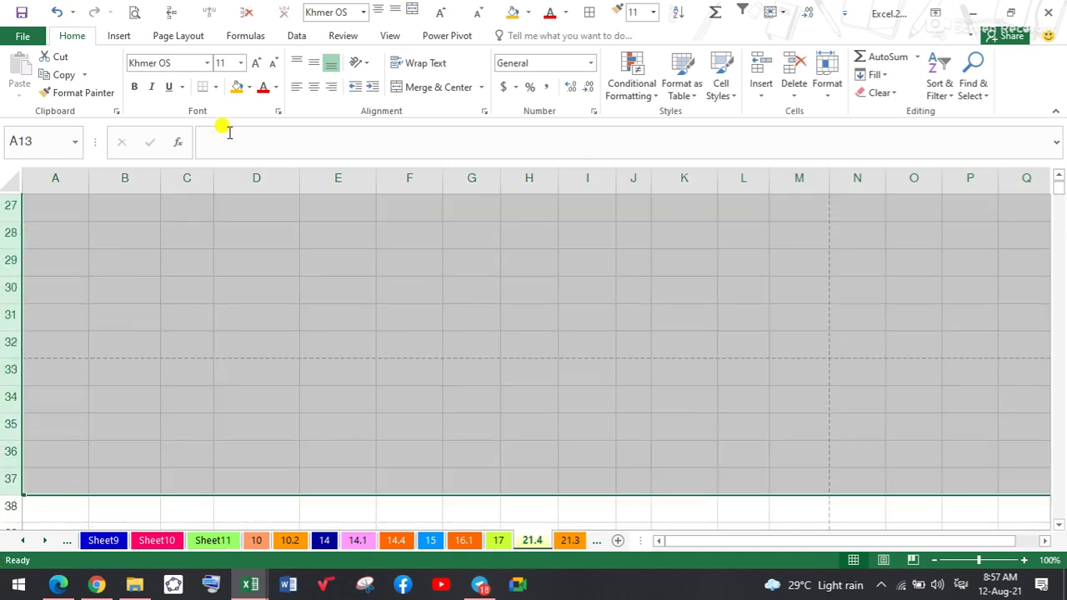
click(247, 14)
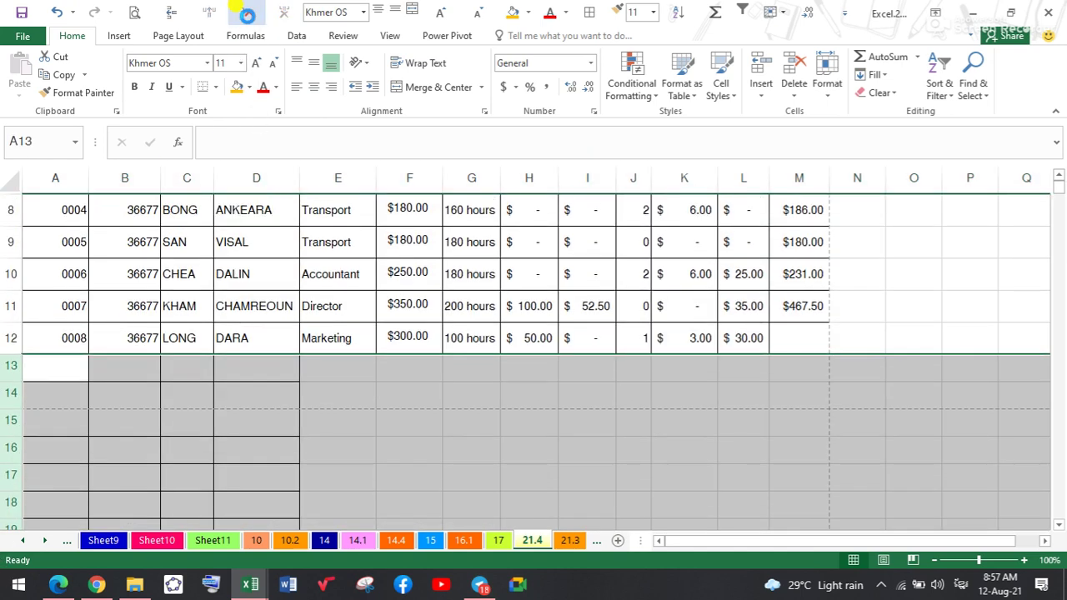
click(195, 385)
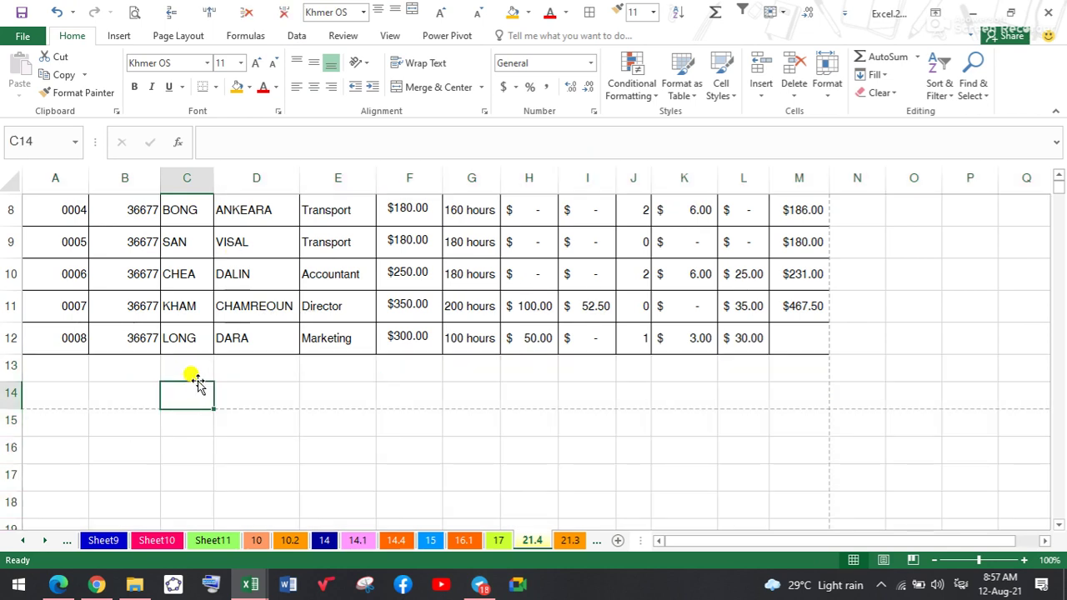
Step: Move the two merged title lines from H1:I2 to E1:F2
scroll(205, 366, up, 3)
drag(560, 219, 563, 252)
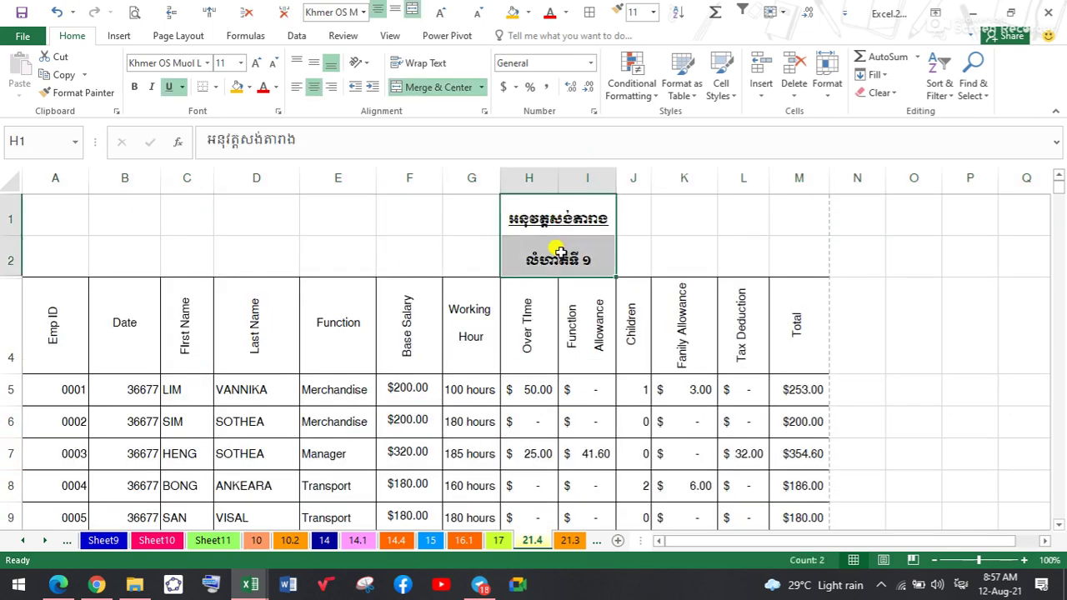
drag(503, 225, 371, 226)
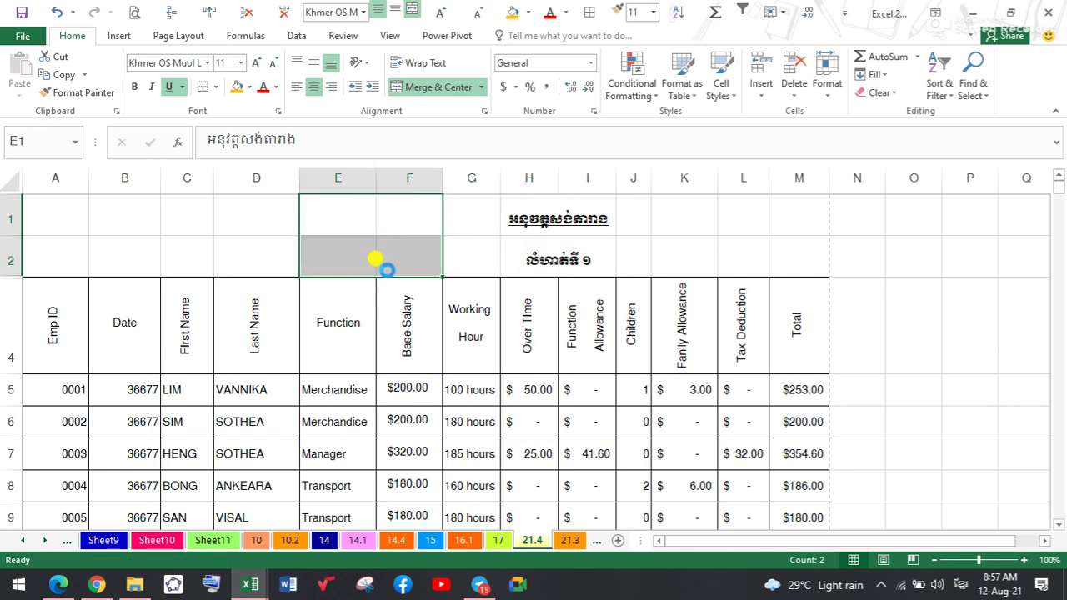
click(510, 256)
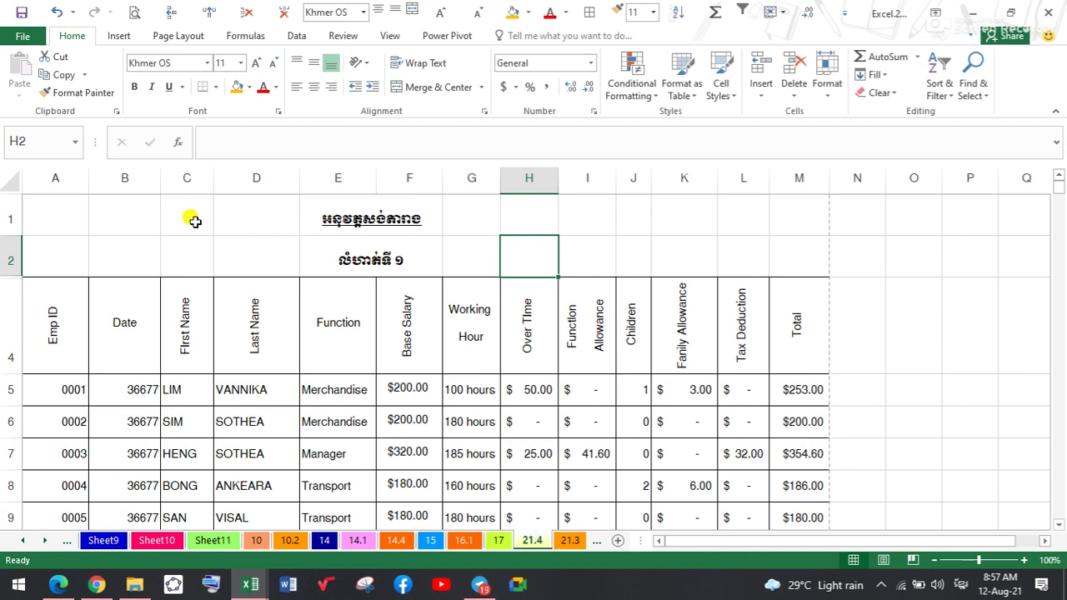
Step: Merge and center the first title line across A1:M1 and the second title line across A2:M2
drag(53, 209, 779, 213)
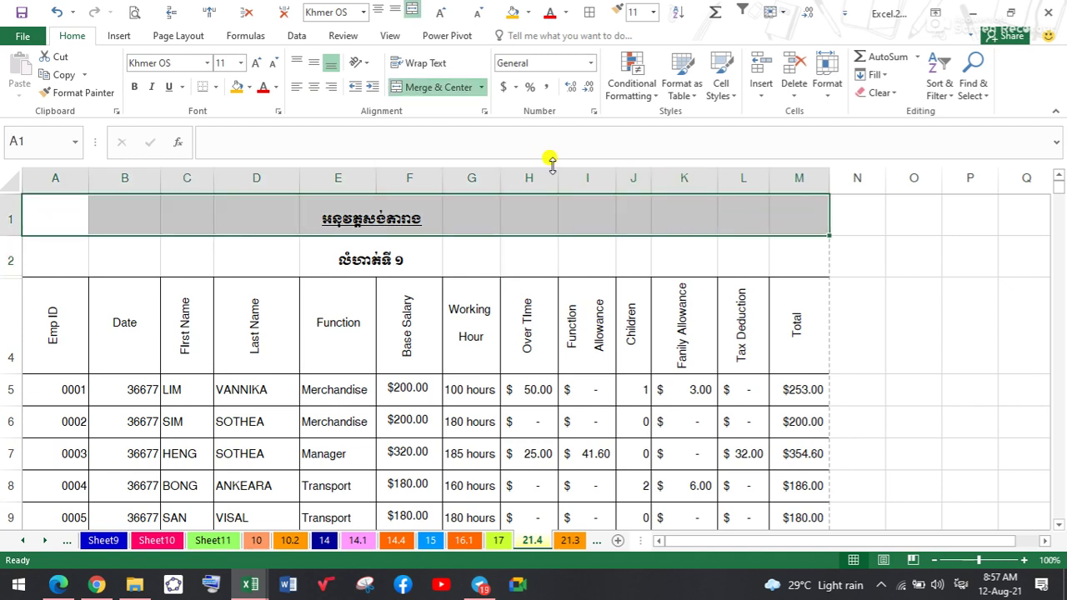
click(437, 87)
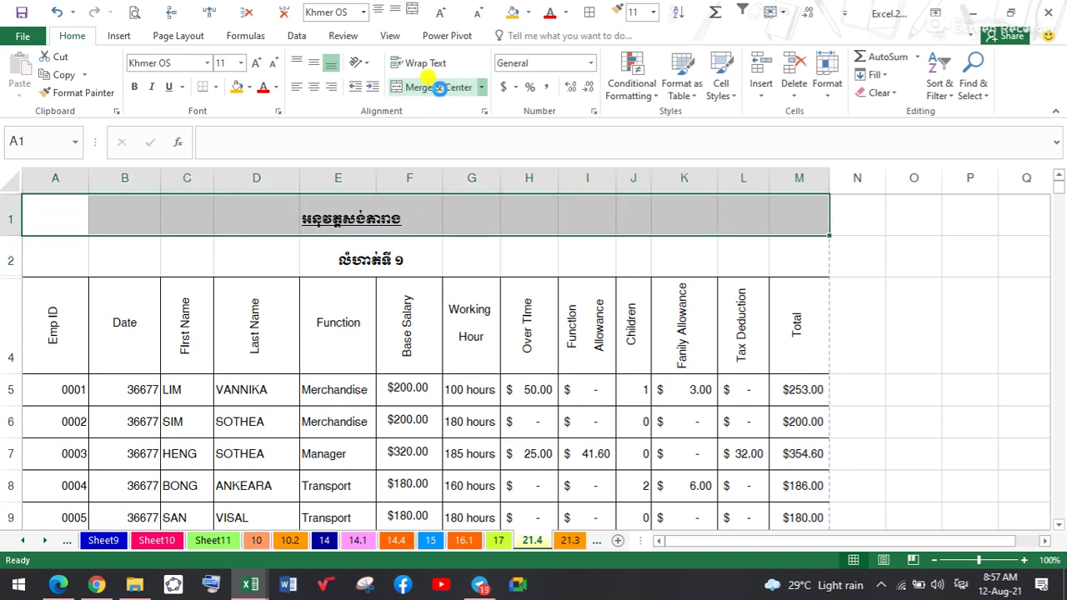
click(439, 88)
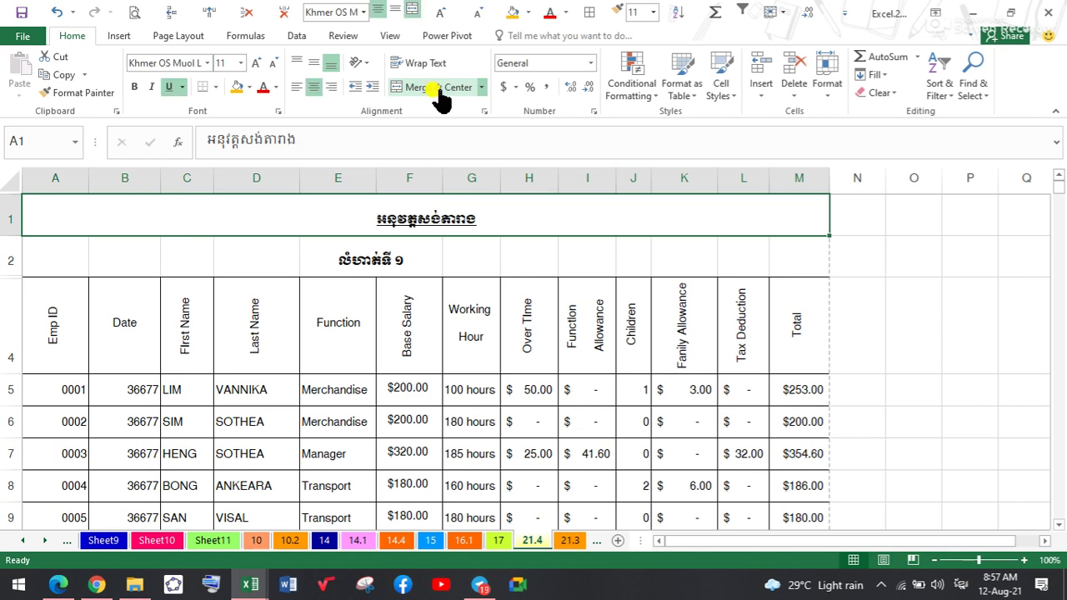
drag(37, 247, 814, 257)
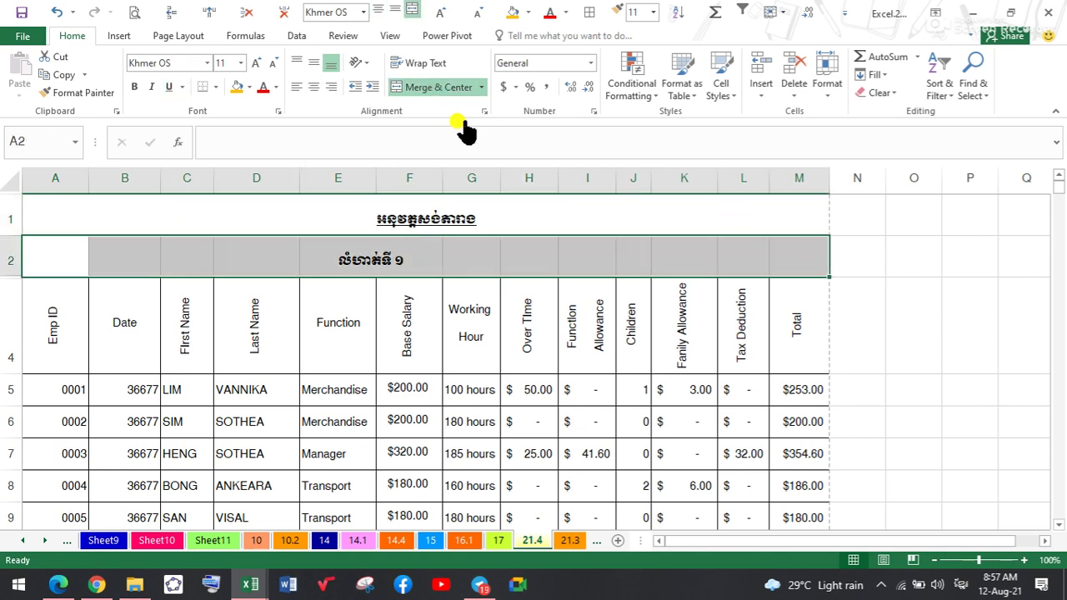
click(421, 88)
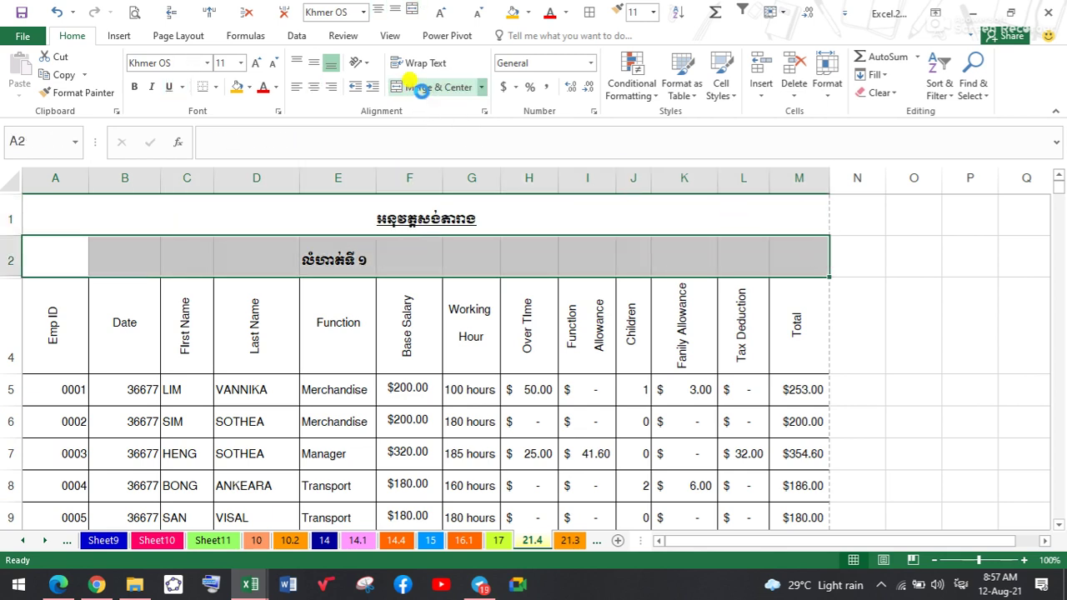
click(422, 89)
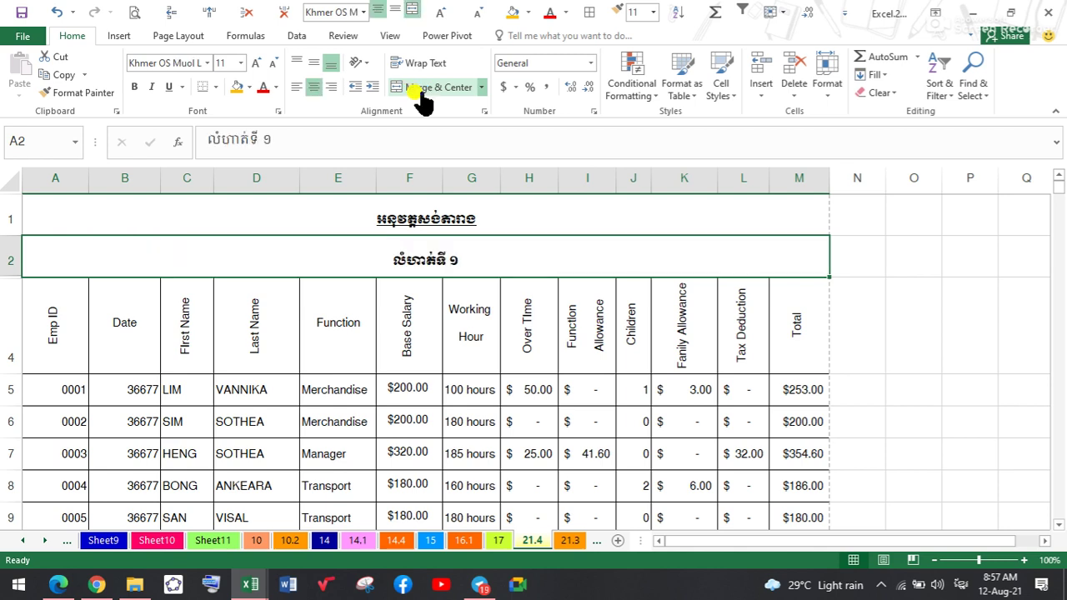
click(952, 359)
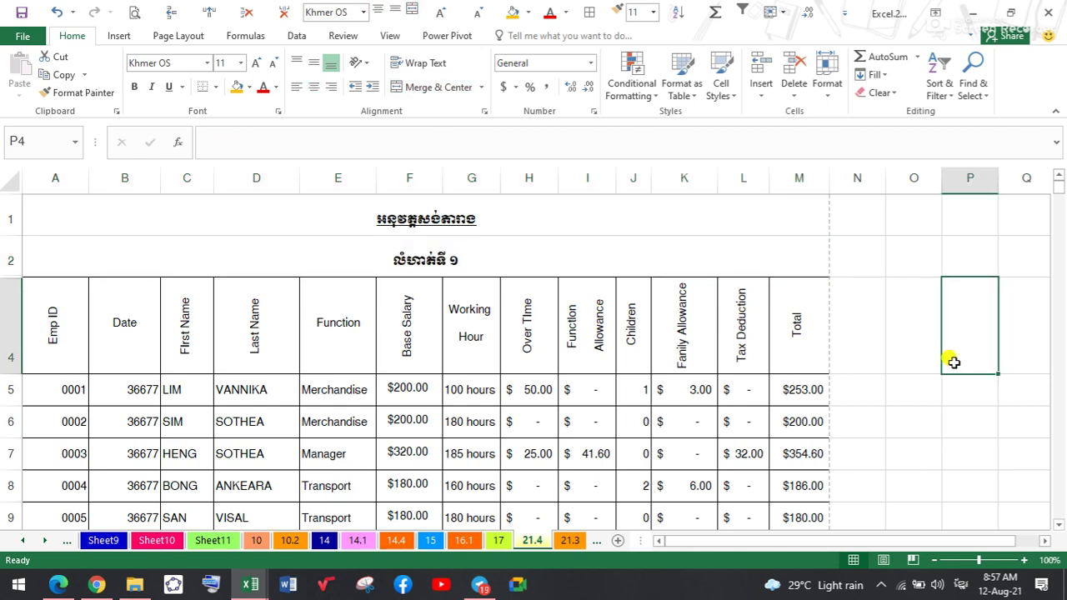
Step: Check the centered titles and table in the print preview, and return to the header row of the worksheet
click(131, 14)
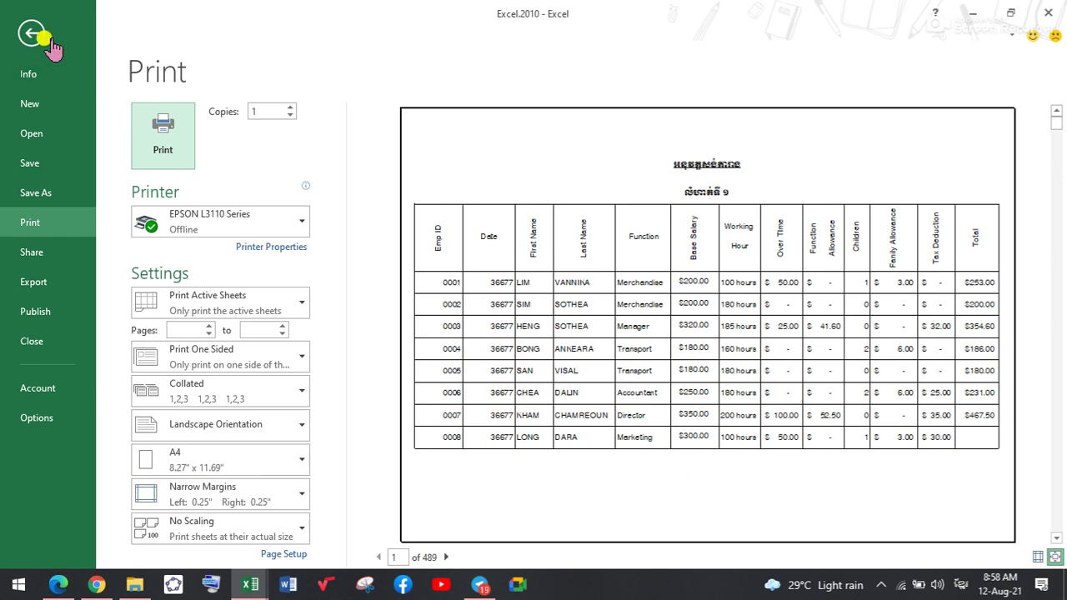
click(27, 35)
click(329, 327)
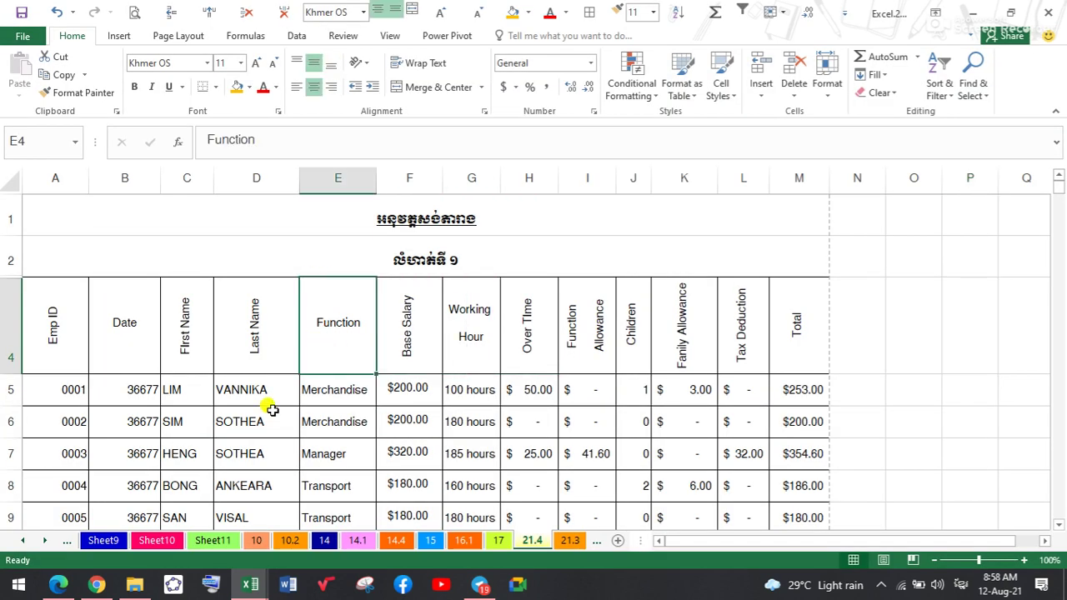
Step: Switch to the Excel 2010 Level 1 PDF in Edge and review the lesson's sections on margins, headers and footers, and Clip Art
click(59, 585)
scroll(342, 390, down, 10)
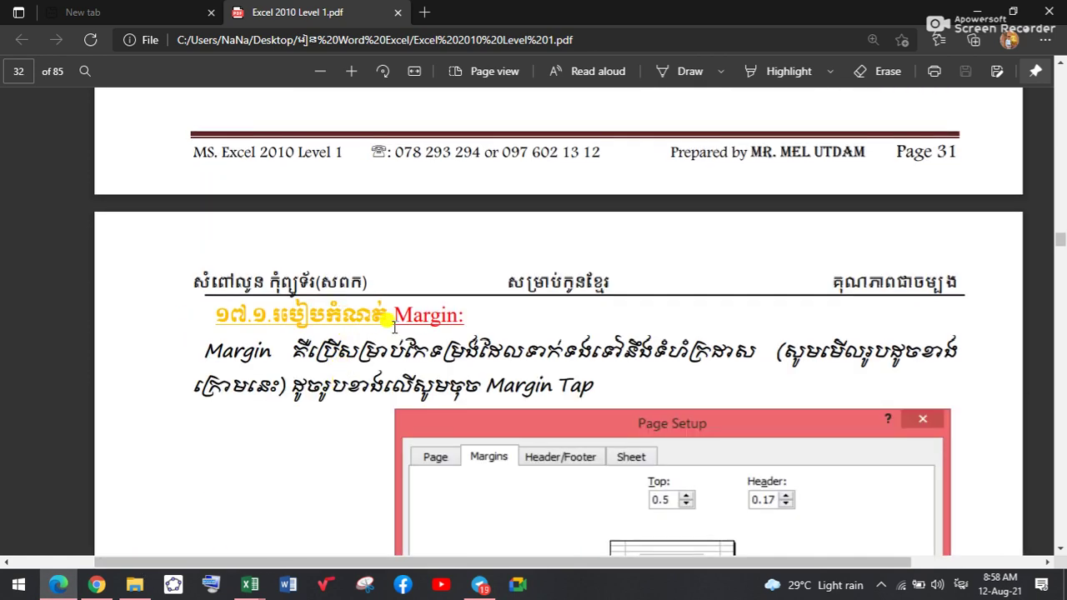
scroll(371, 325, down, 5)
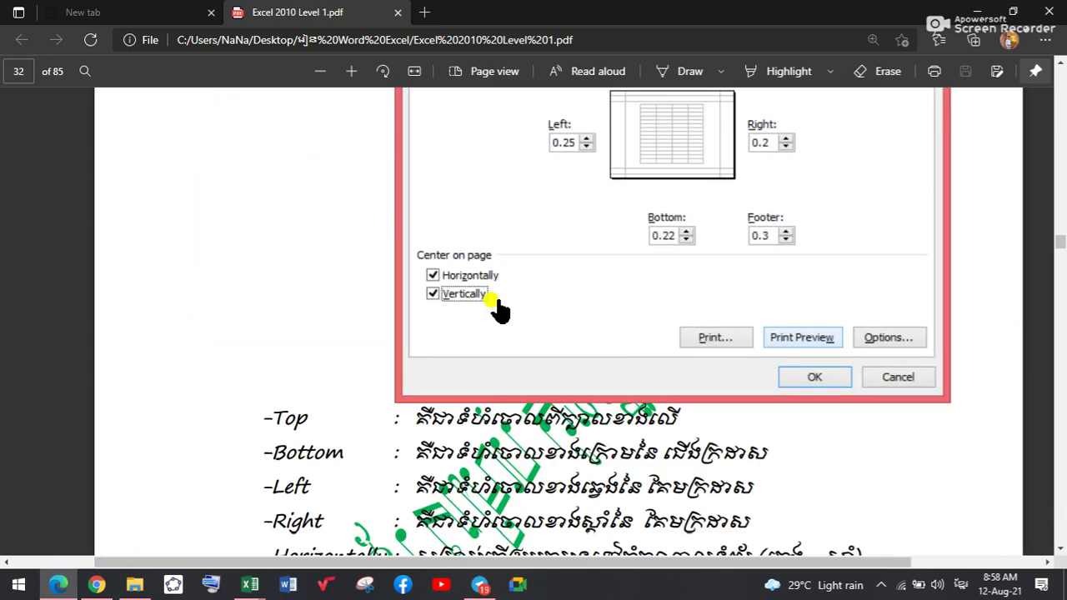
scroll(476, 250, up, 1)
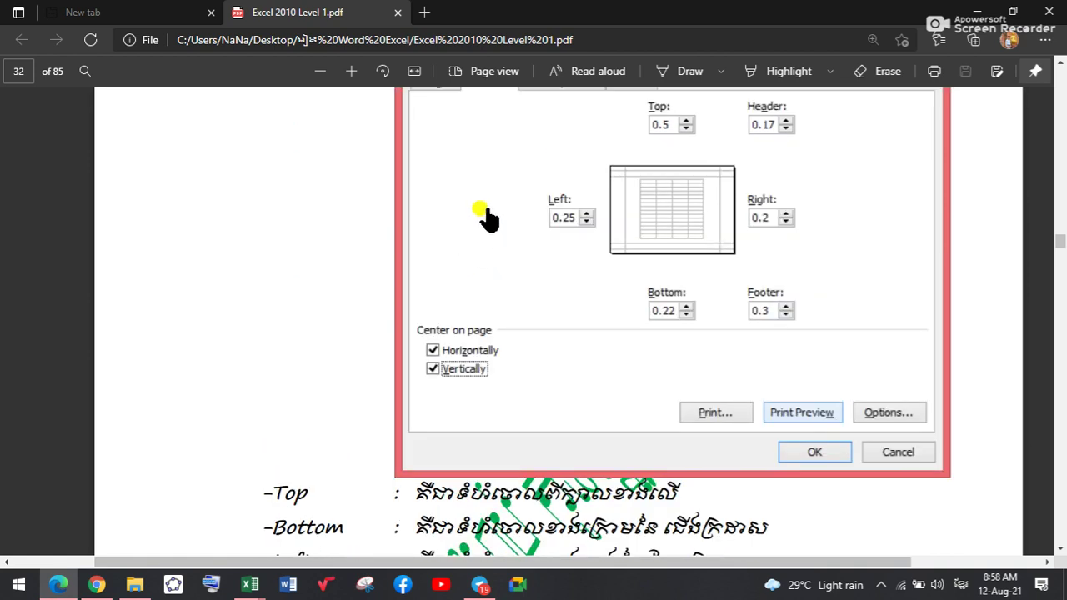
scroll(550, 271, up, 2)
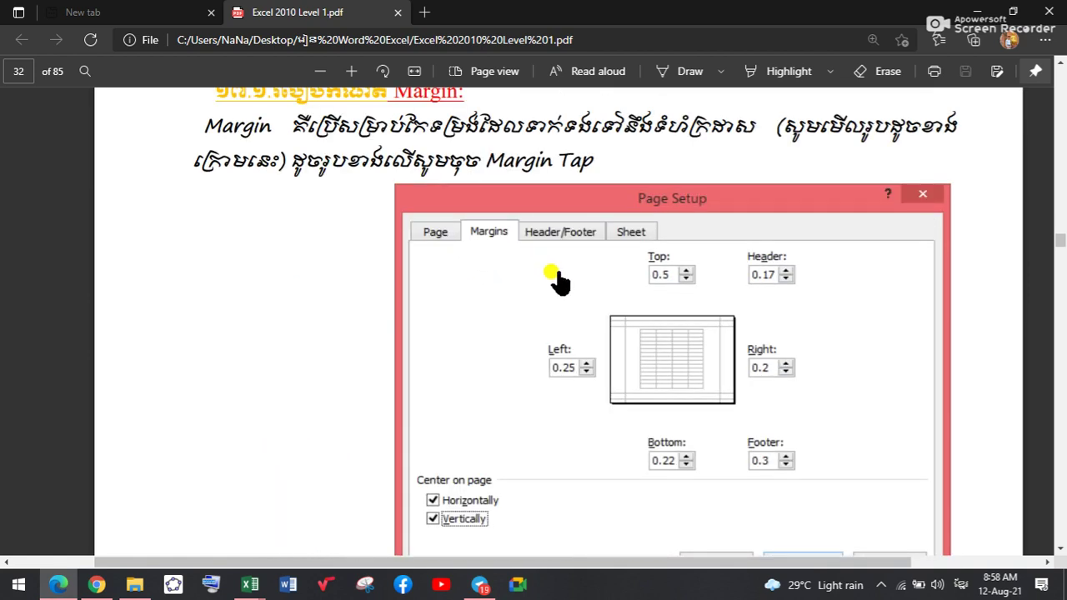
scroll(557, 280, down, 7)
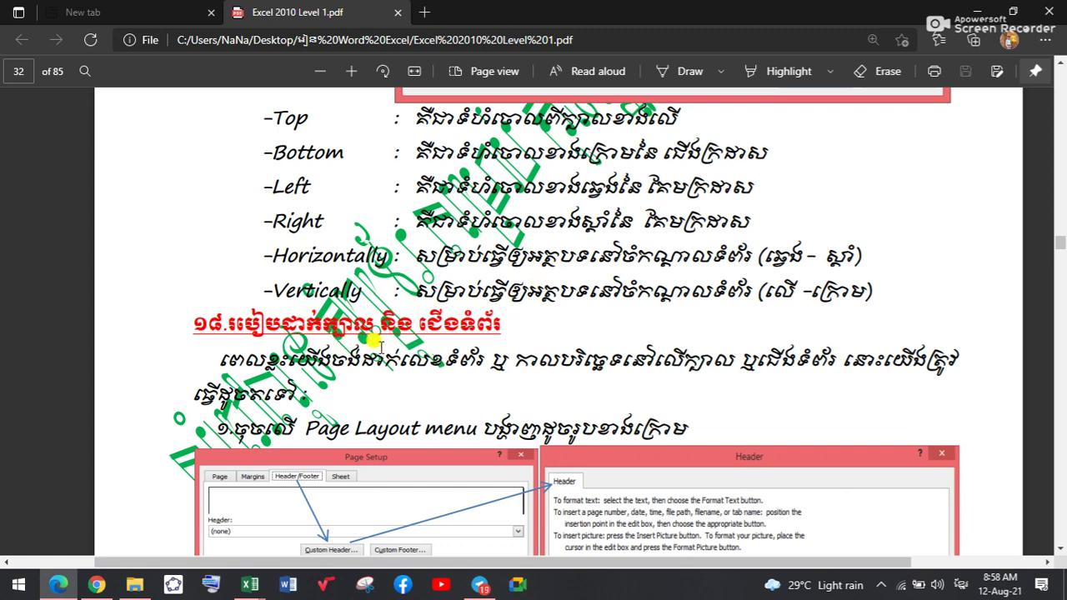
scroll(383, 347, down, 14)
scroll(383, 346, down, 15)
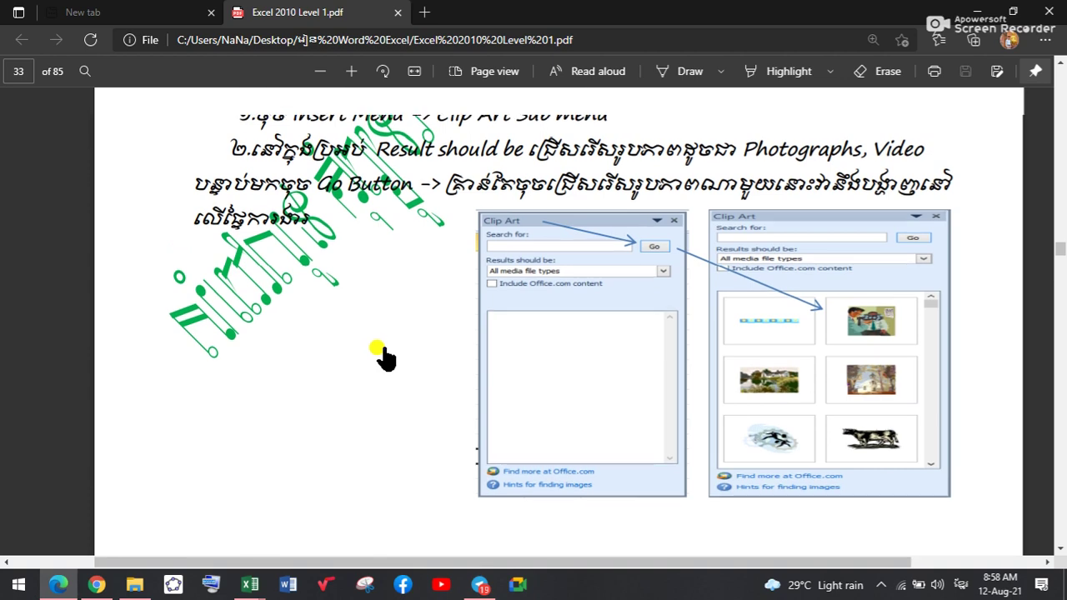
scroll(383, 353, up, 3)
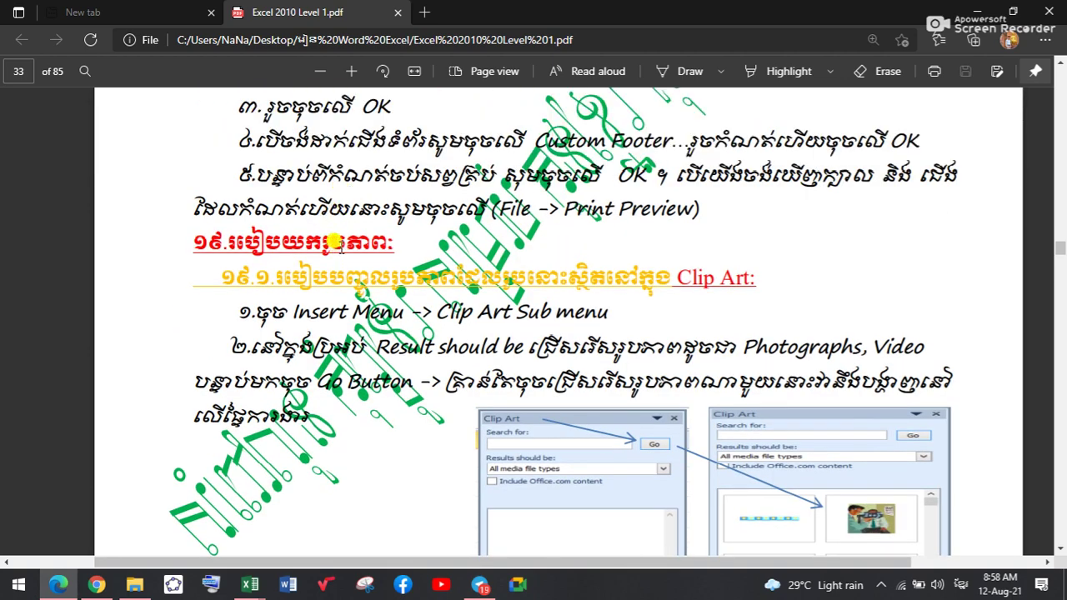
scroll(438, 233, up, 15)
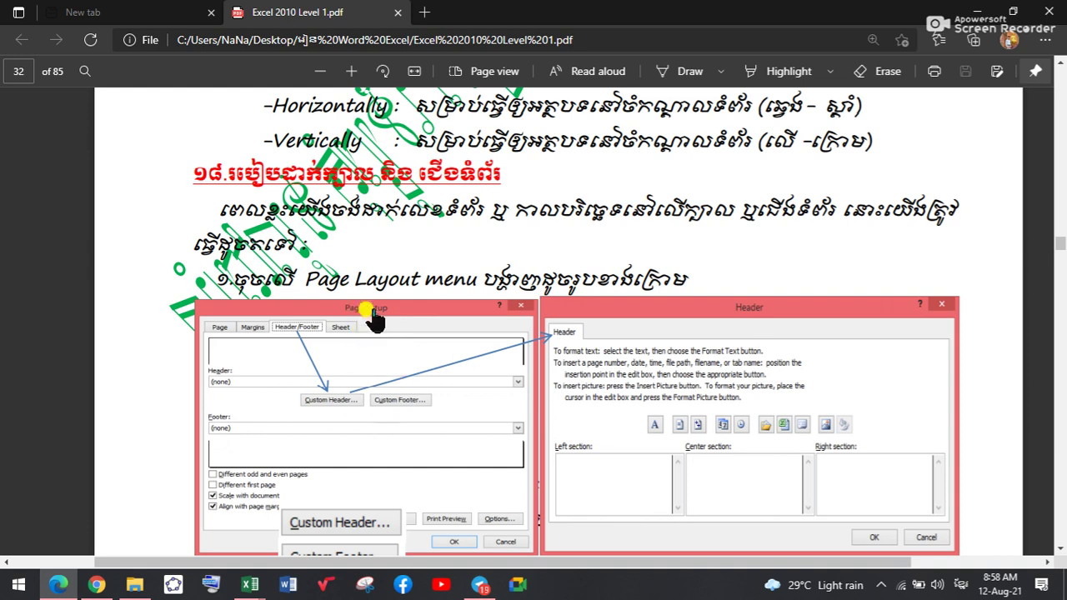
click(881, 585)
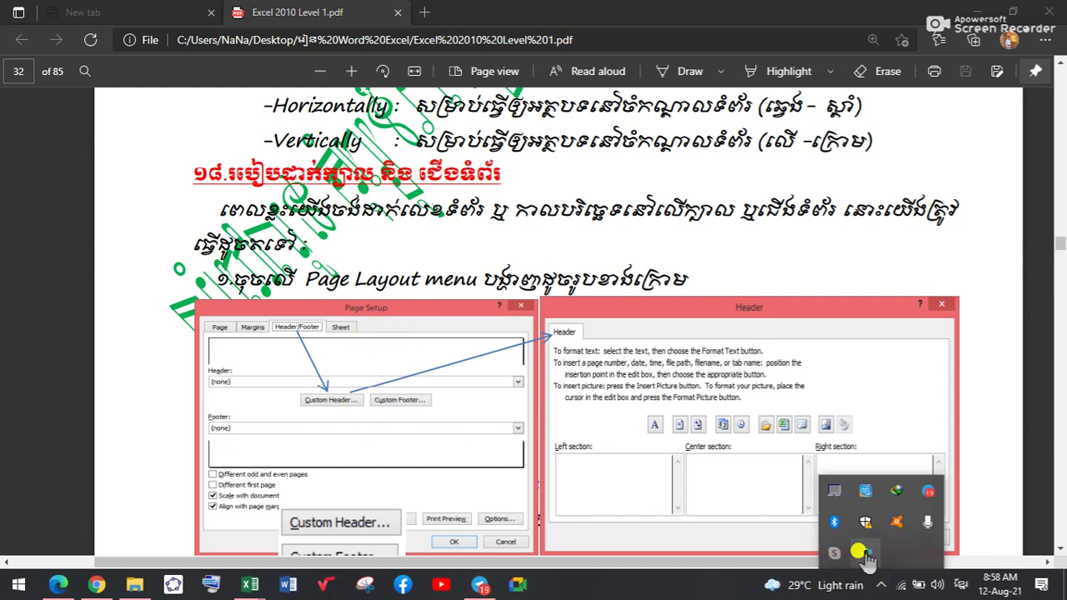